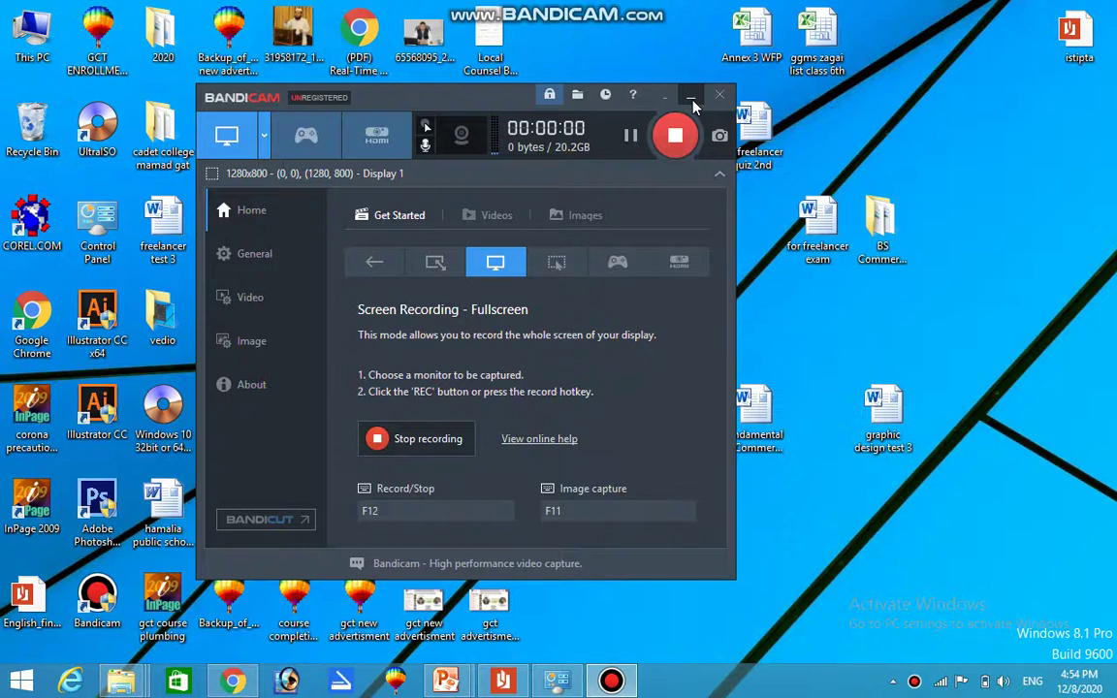
Step: Minimize the recorder and bring the blank Presentation2 window to the front from the taskbar
click(692, 98)
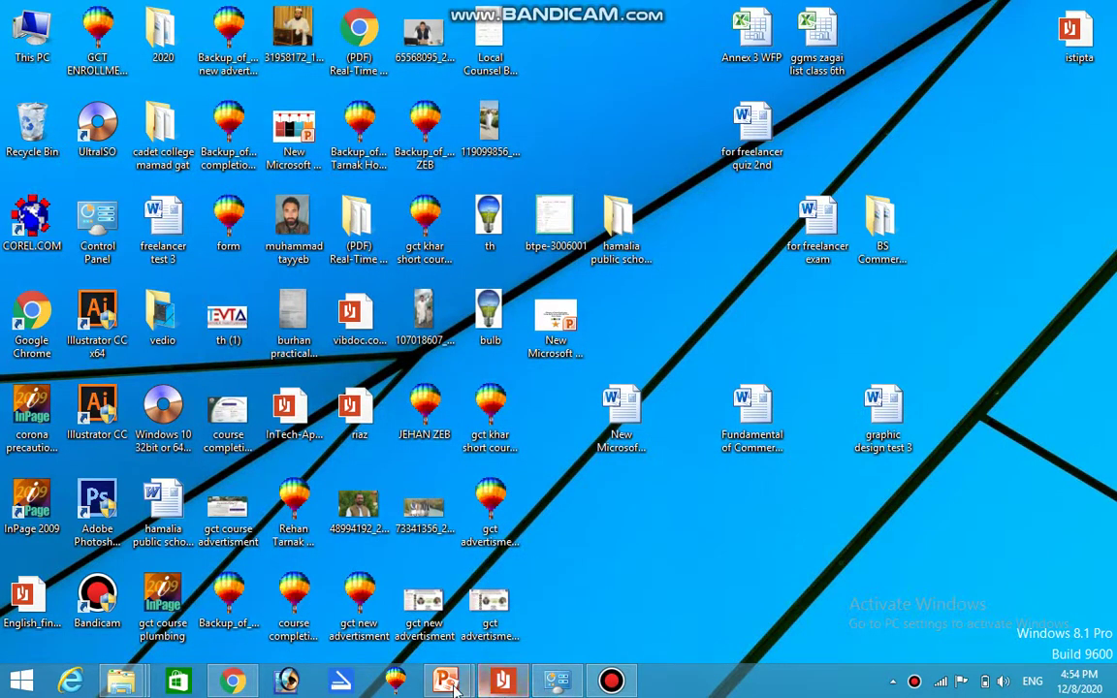
mouse_move(448, 683)
click(487, 550)
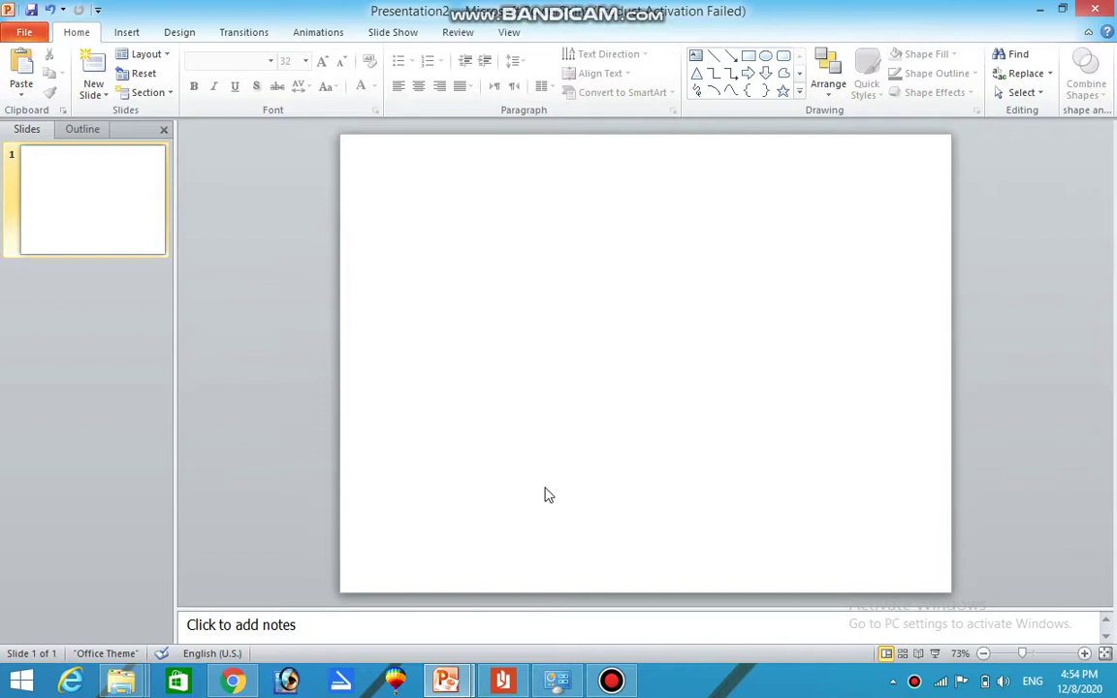
click(312, 32)
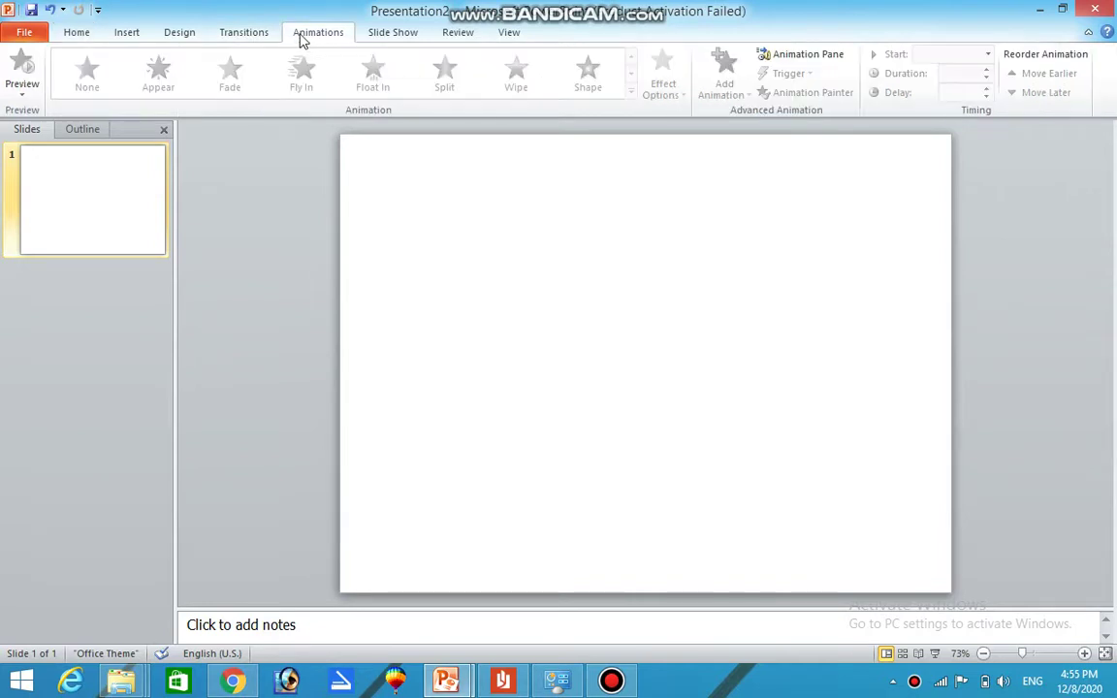
click(176, 37)
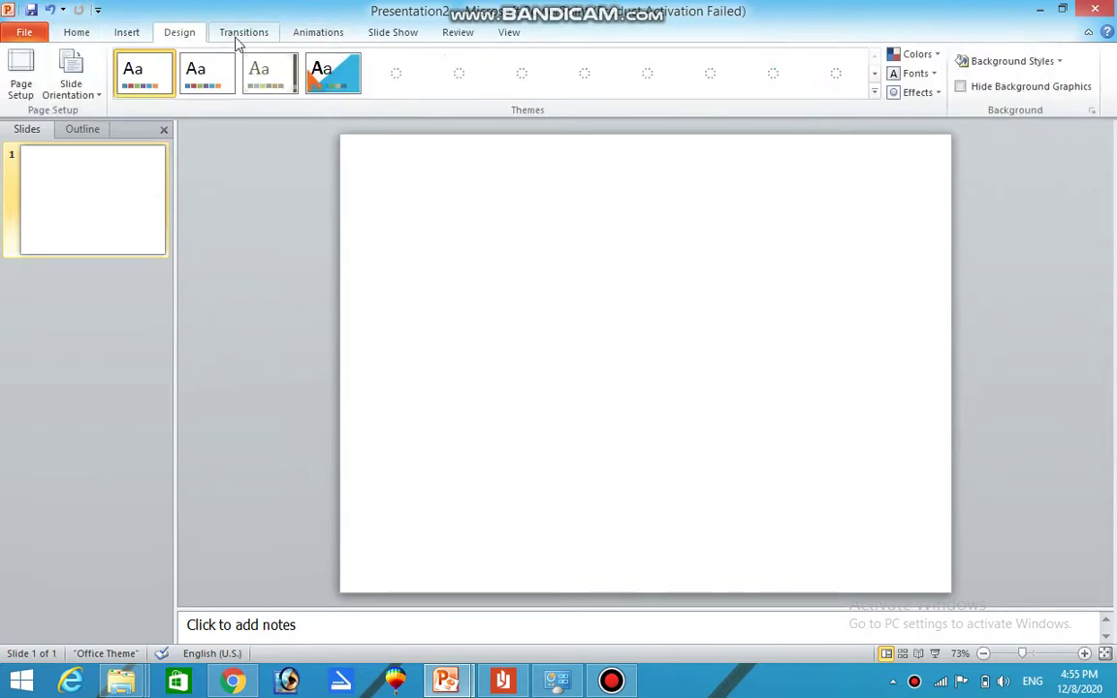
click(240, 37)
click(181, 37)
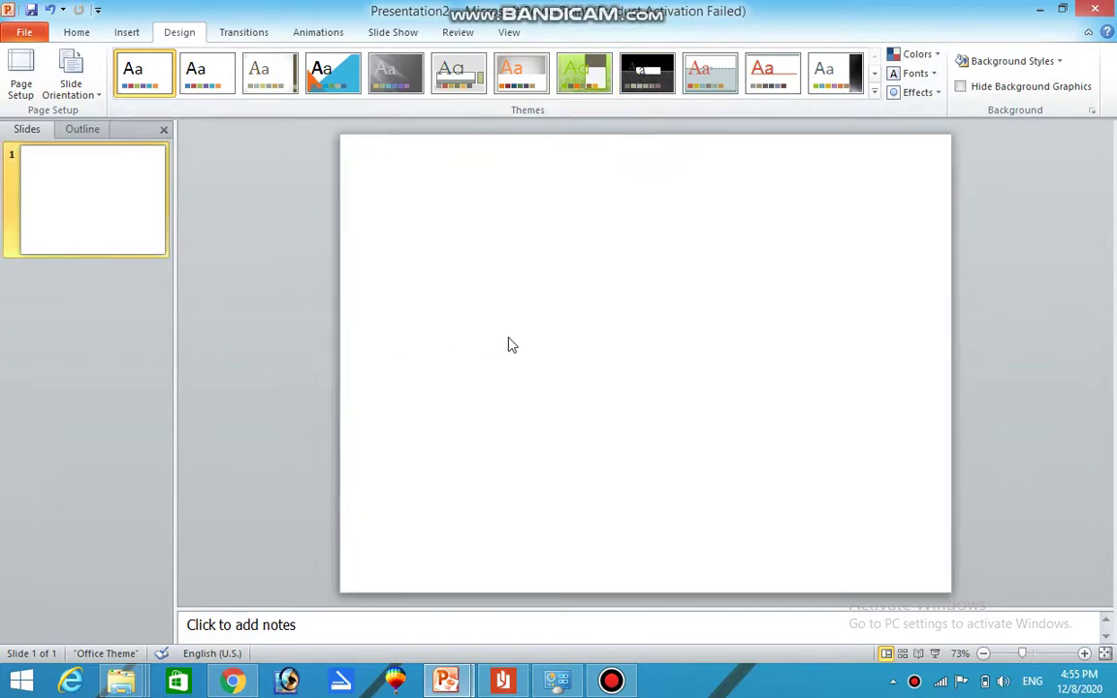
click(79, 34)
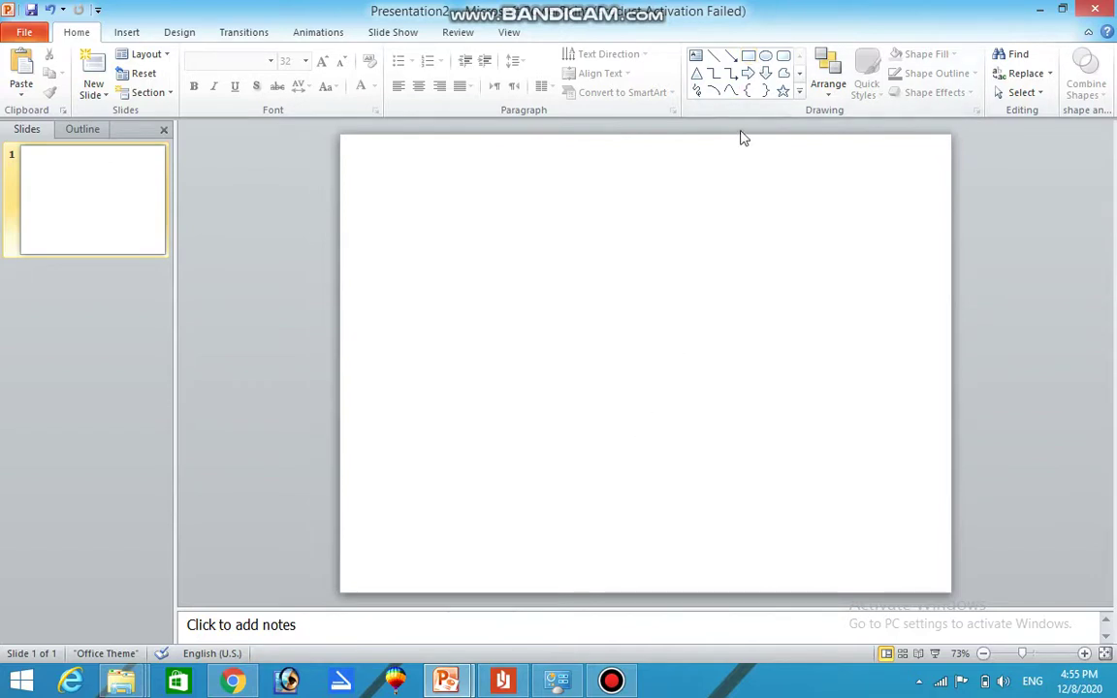
Step: Draw a rectangle covering most of the slide and remove its outline
click(750, 57)
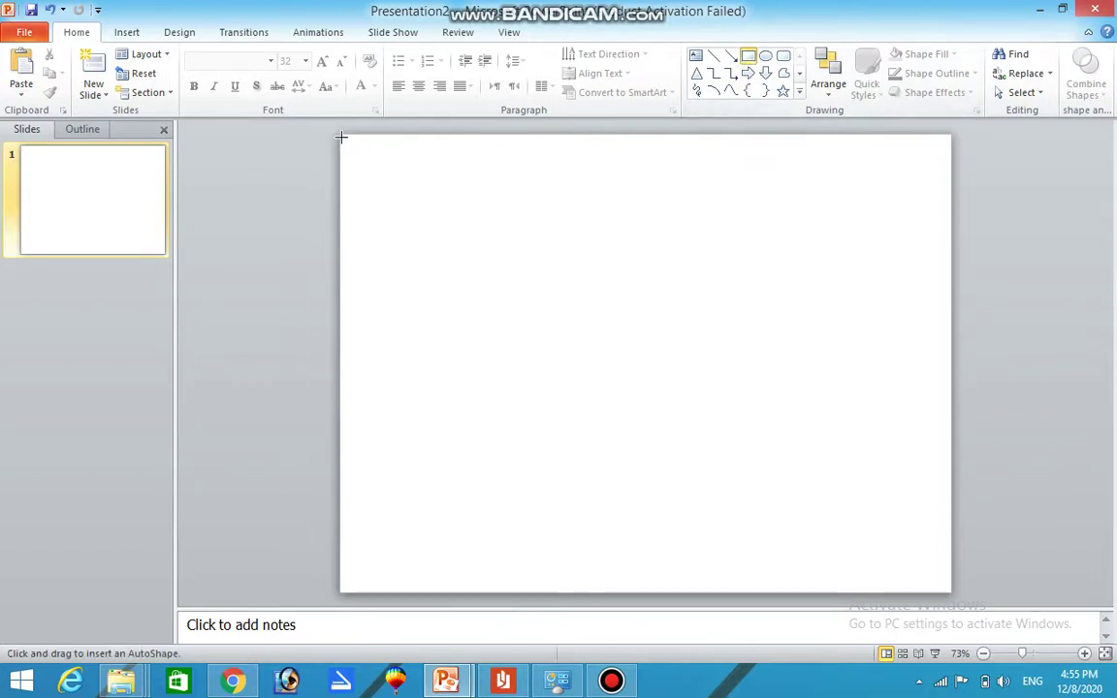
drag(341, 133, 884, 592)
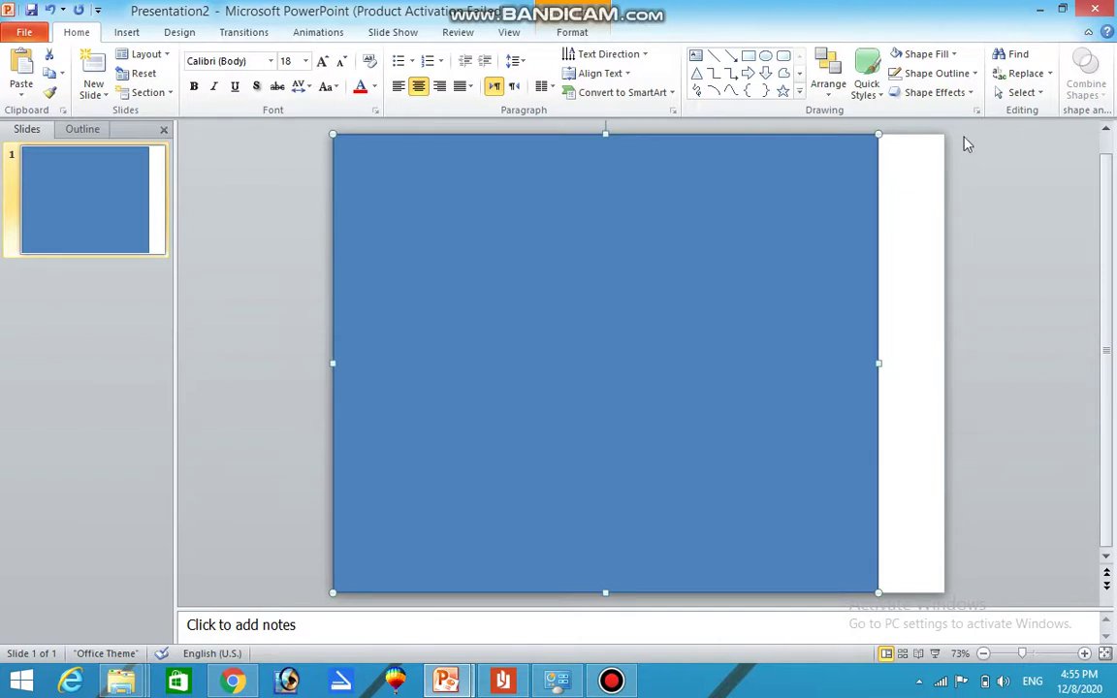
click(976, 74)
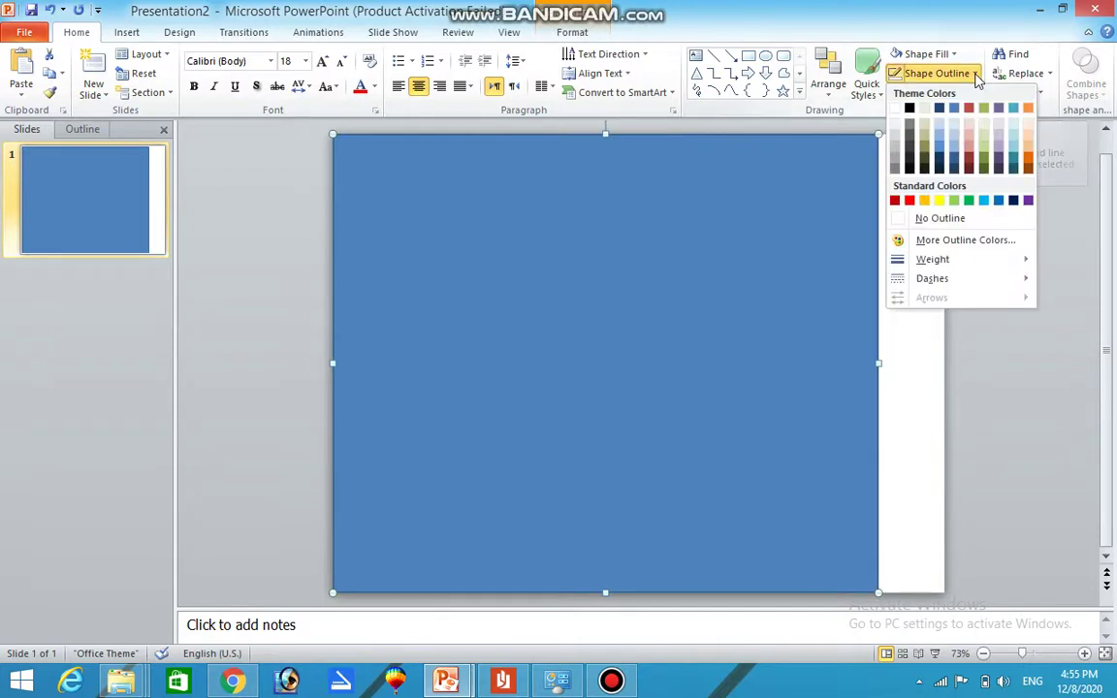
click(931, 221)
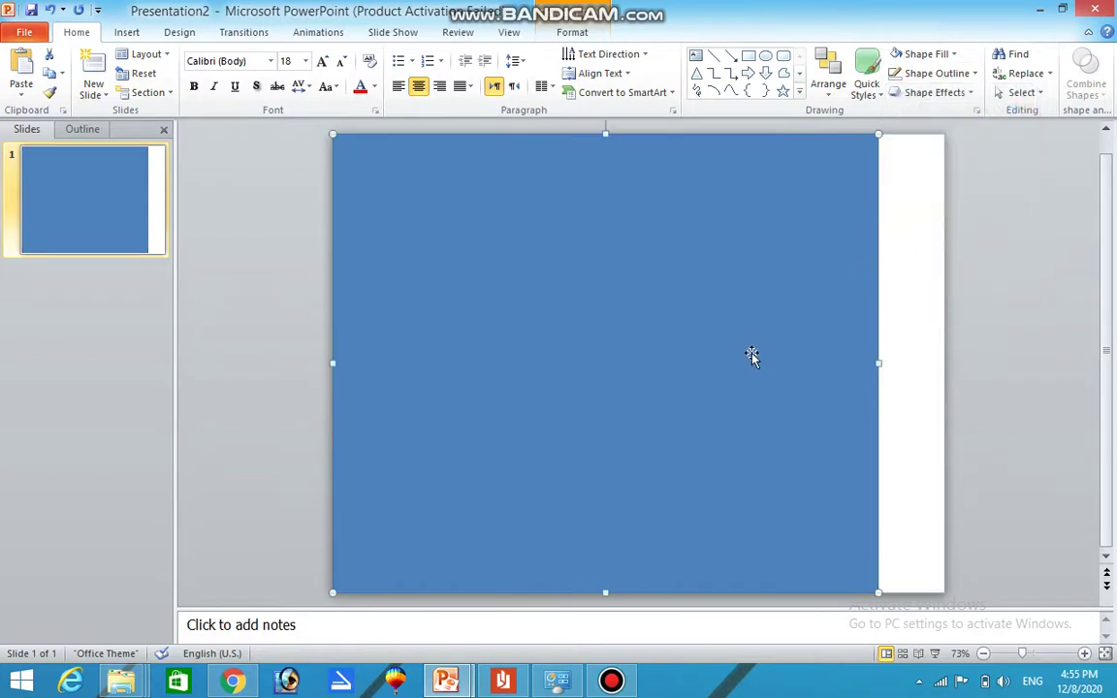
Step: Try a green gradient preset style, then fill the rectangle light blue
click(879, 97)
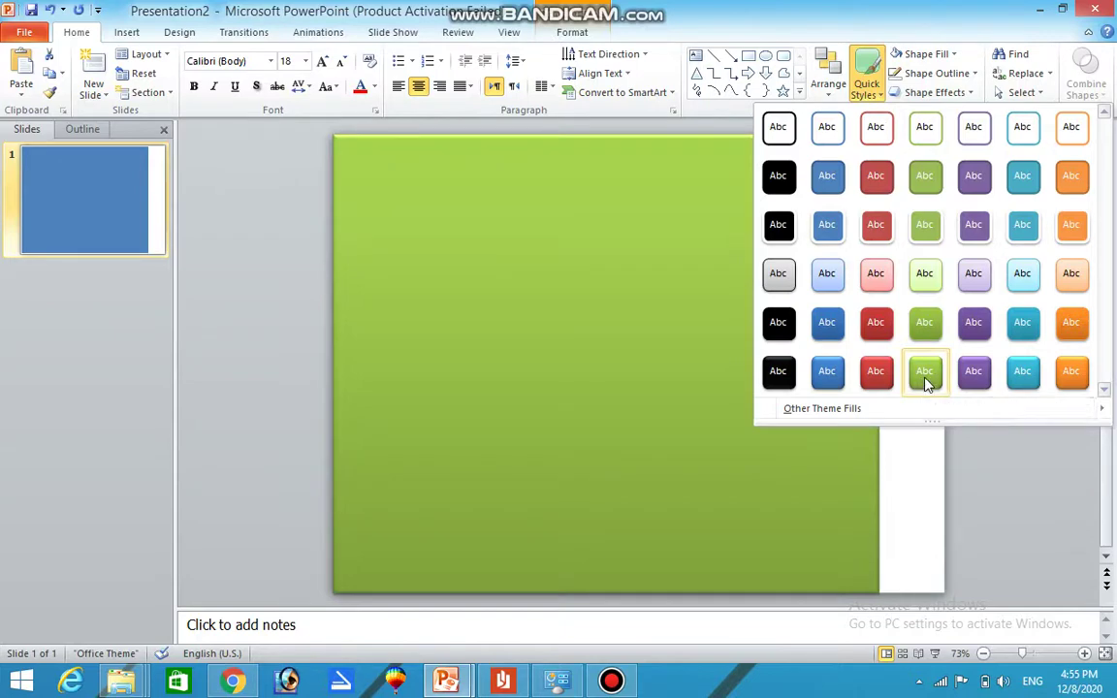
click(924, 373)
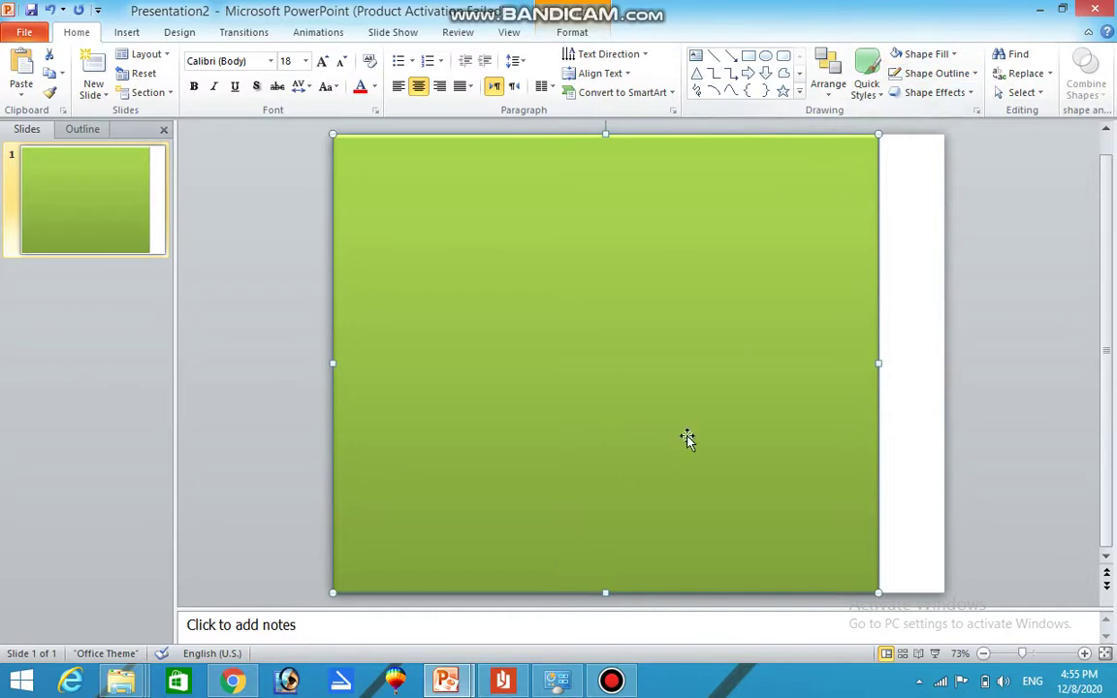
click(926, 55)
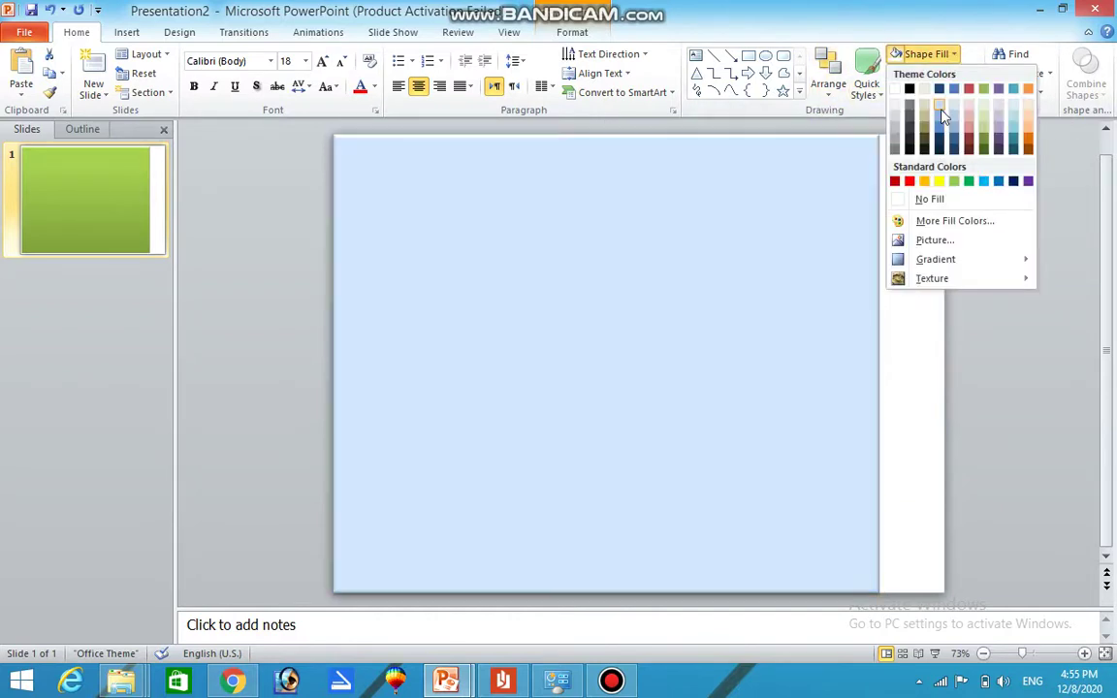
click(943, 116)
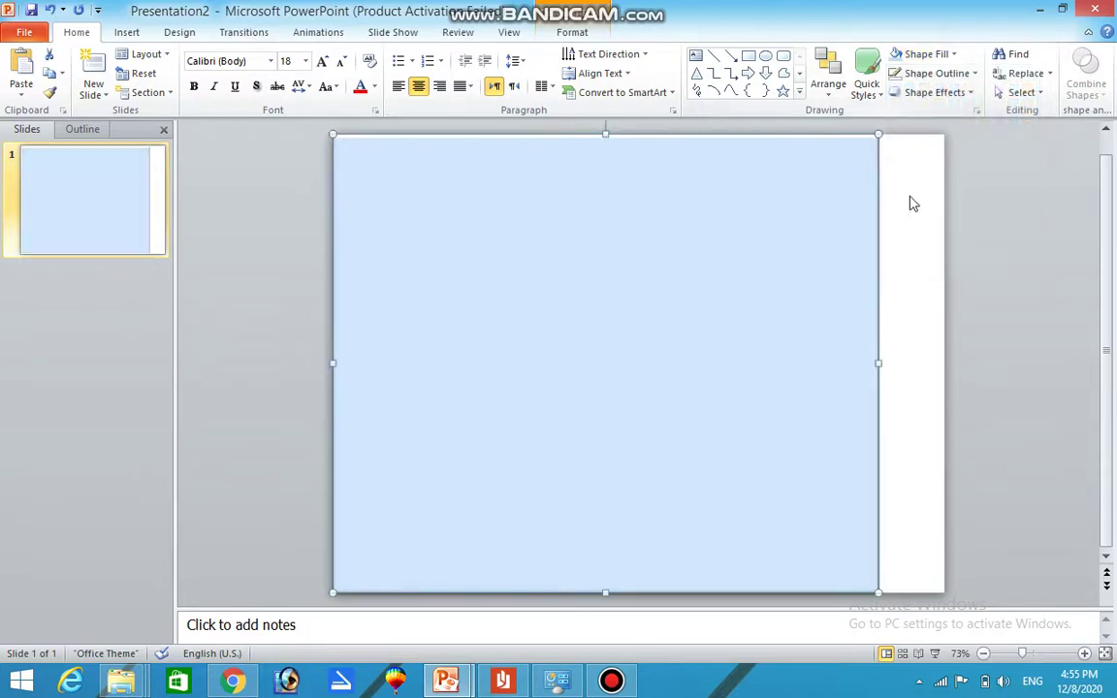
click(908, 243)
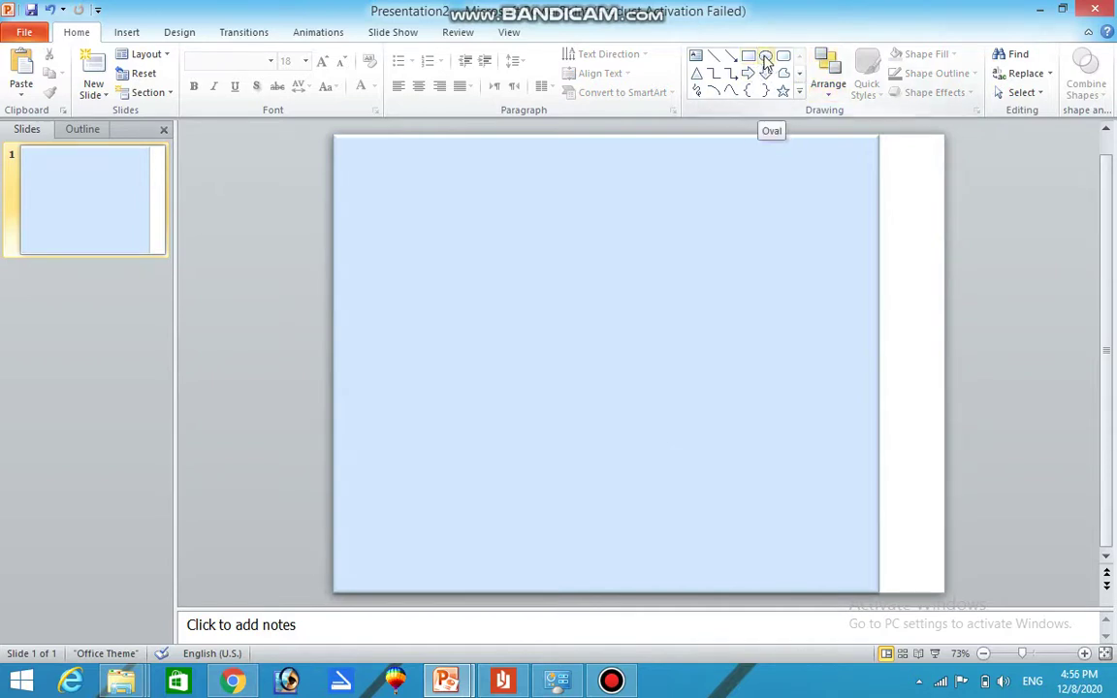
Step: Draw a circle and an overlapping rectangle, then intersect them into a half-circle
click(765, 57)
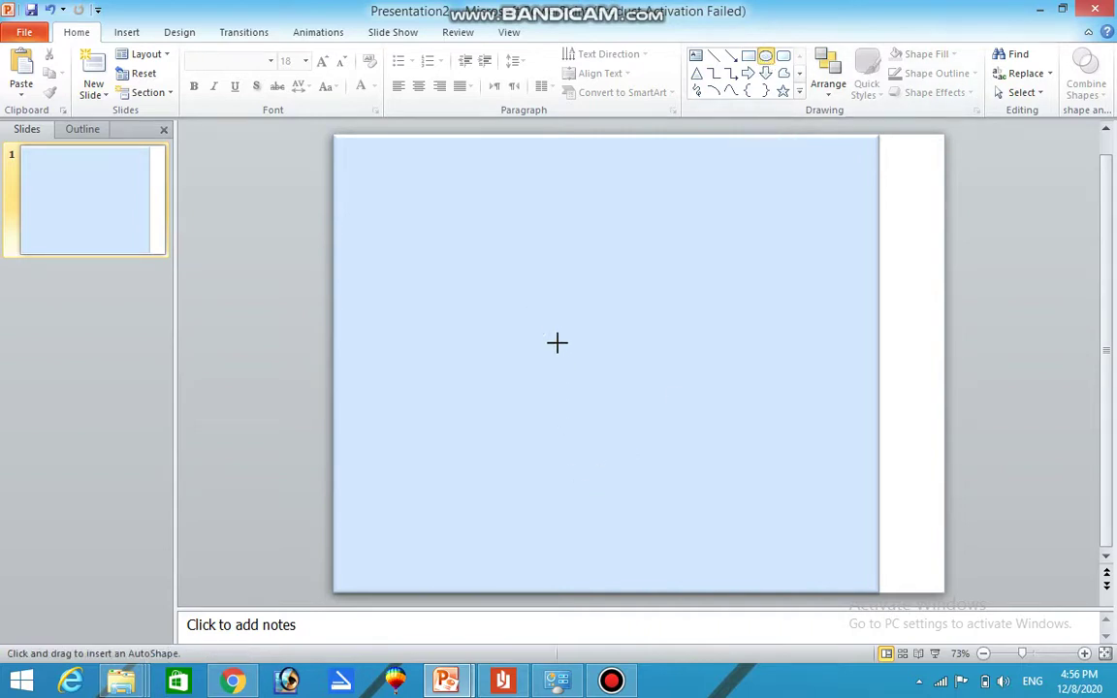
drag(549, 318, 582, 374)
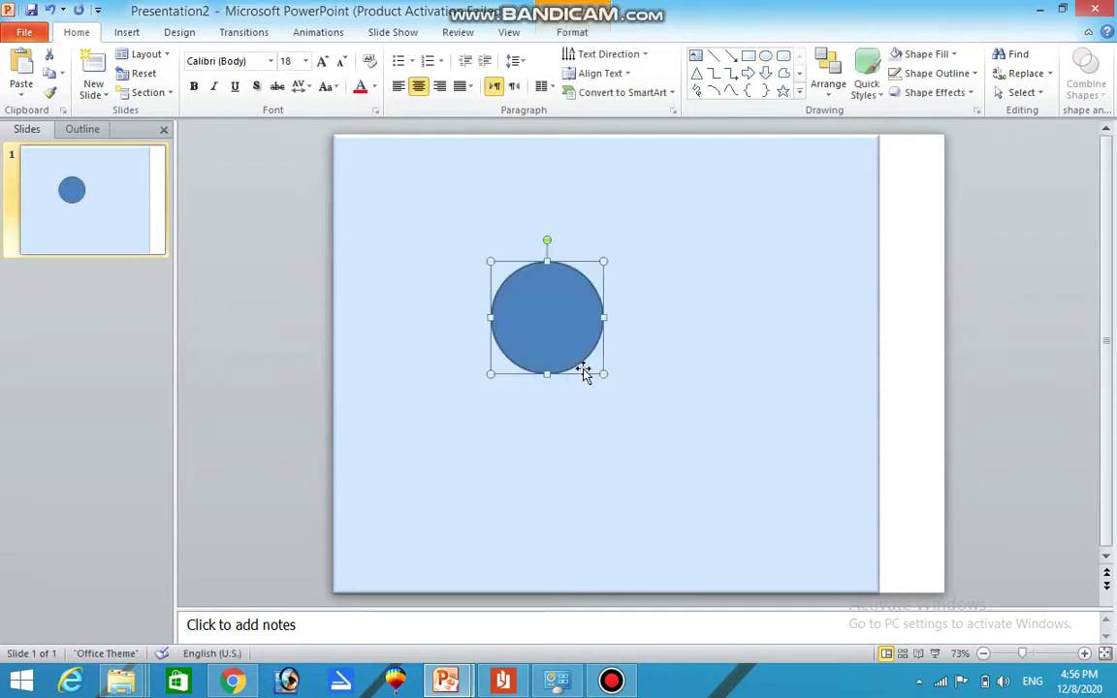
click(749, 58)
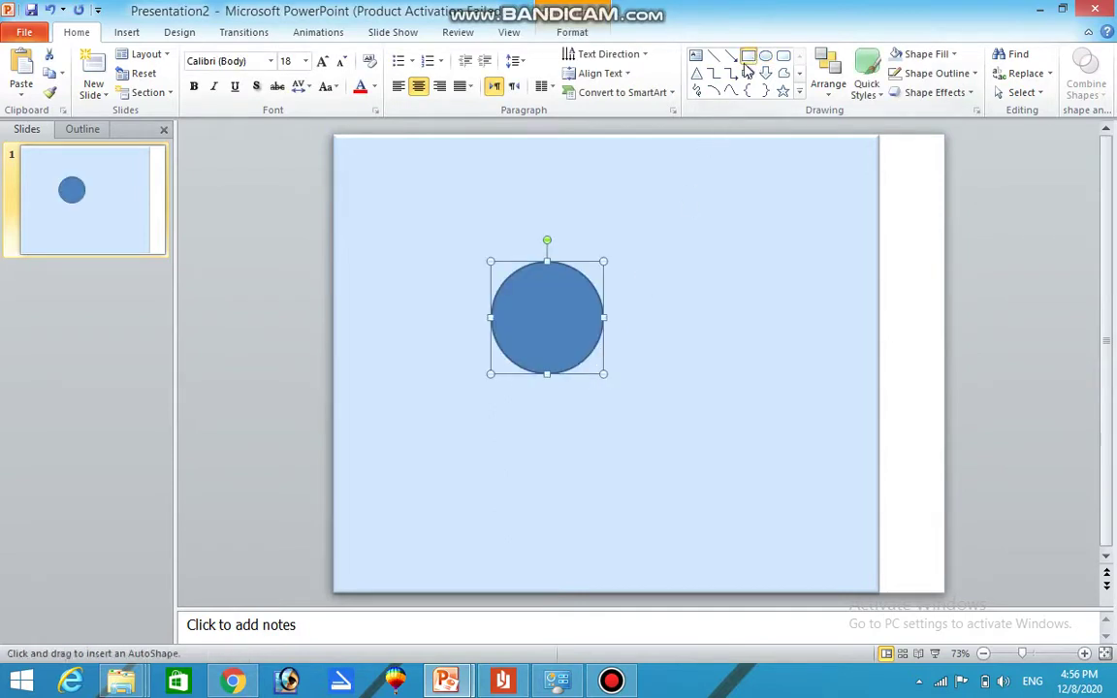
drag(550, 220, 604, 406)
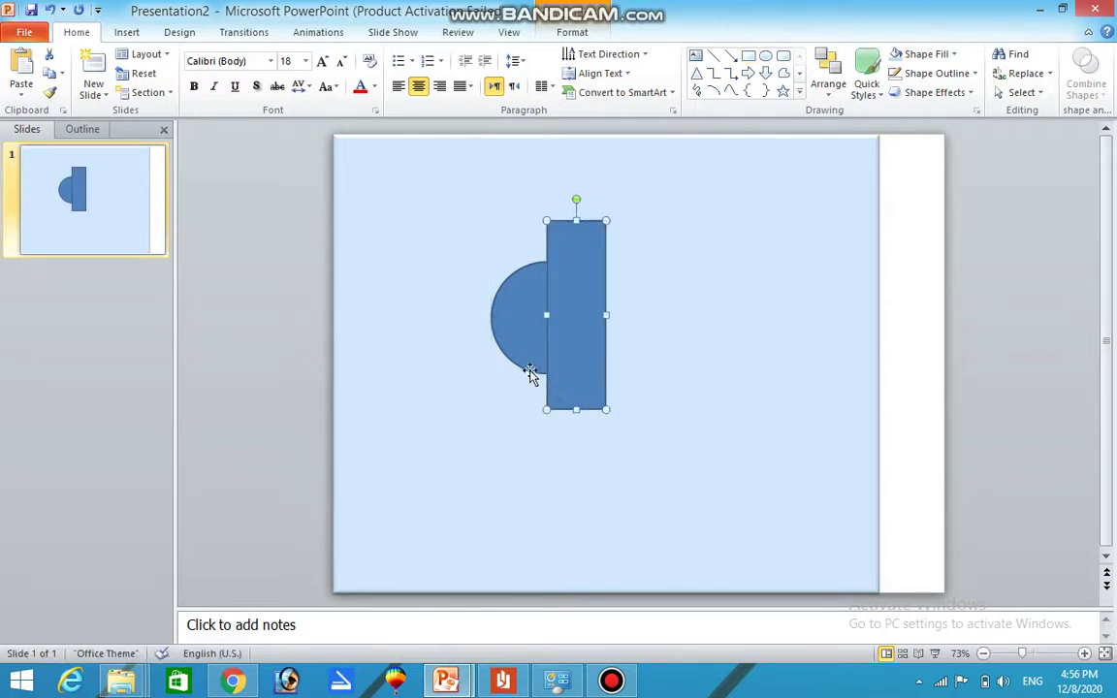
shift+click(513, 331)
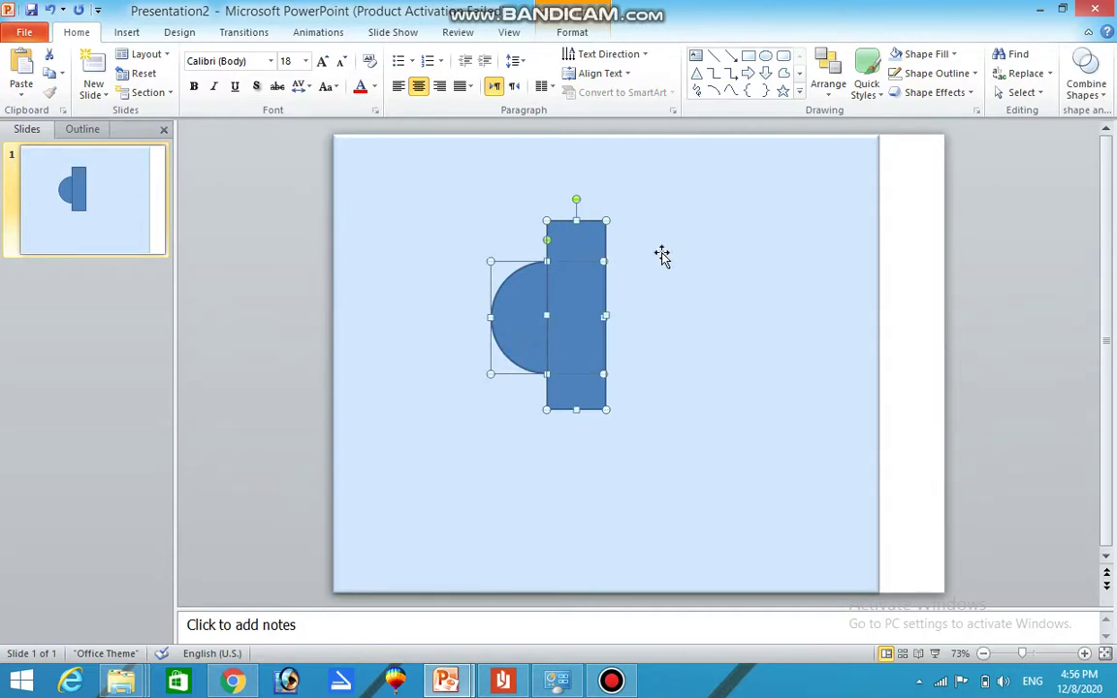
click(1105, 103)
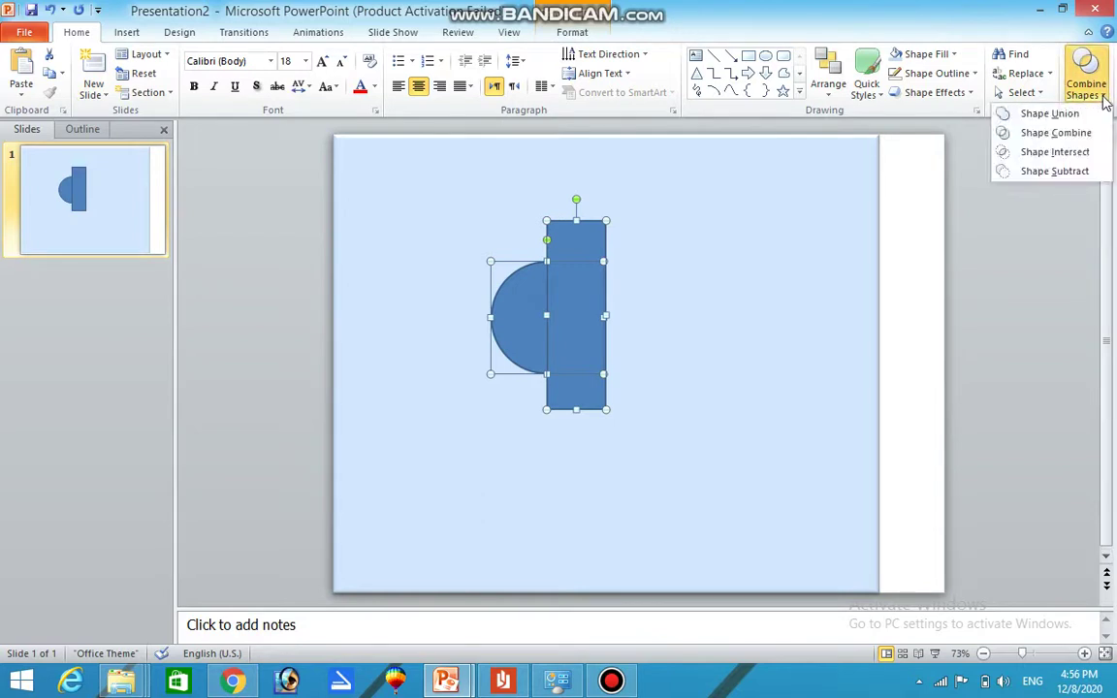
click(1051, 152)
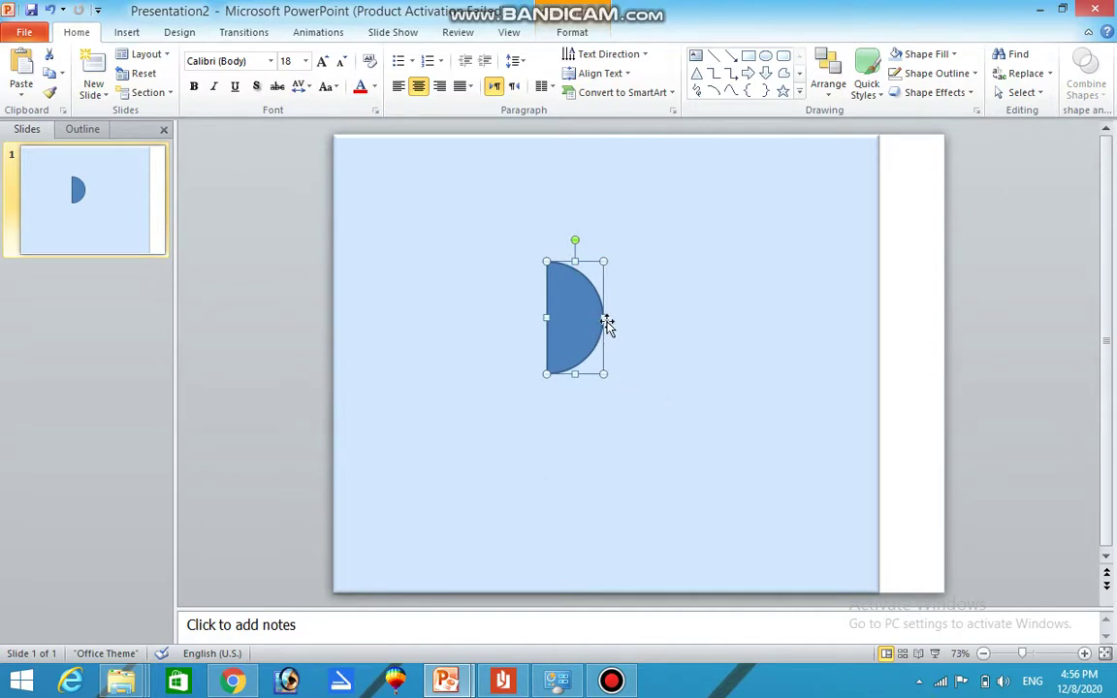
Step: Flip the half-circle onto the blue panel's right edge, remove its outline and fill it white
mouse_move(604, 318)
mouse_down()
mouse_move(491, 310)
mouse_move(867, 358)
mouse_up()
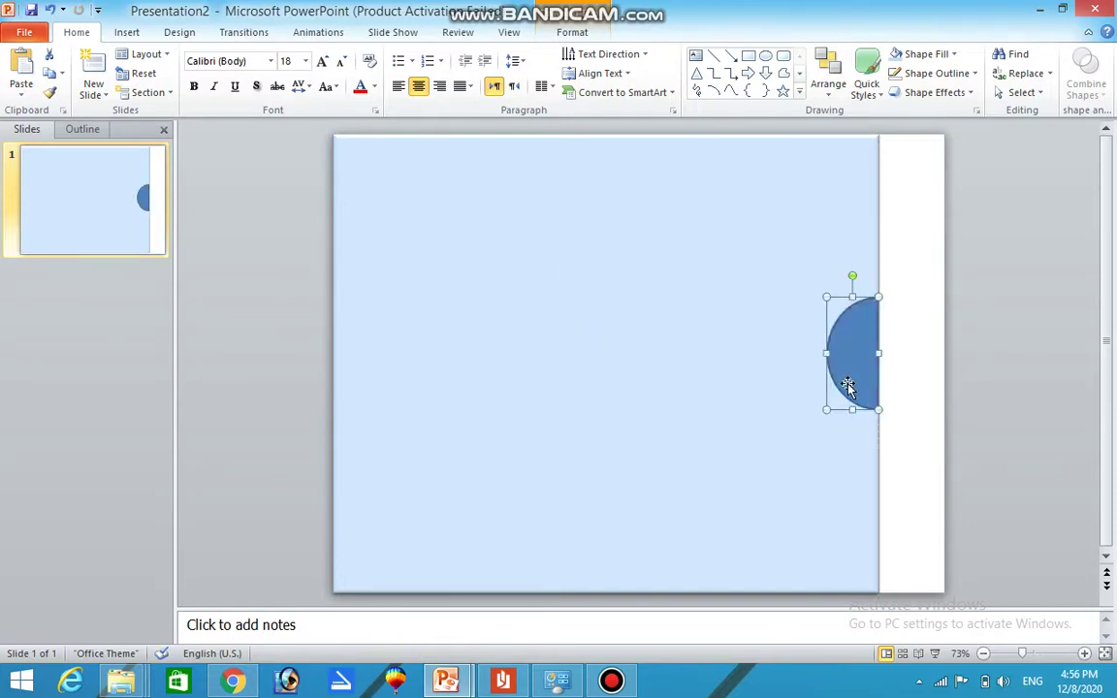
click(975, 75)
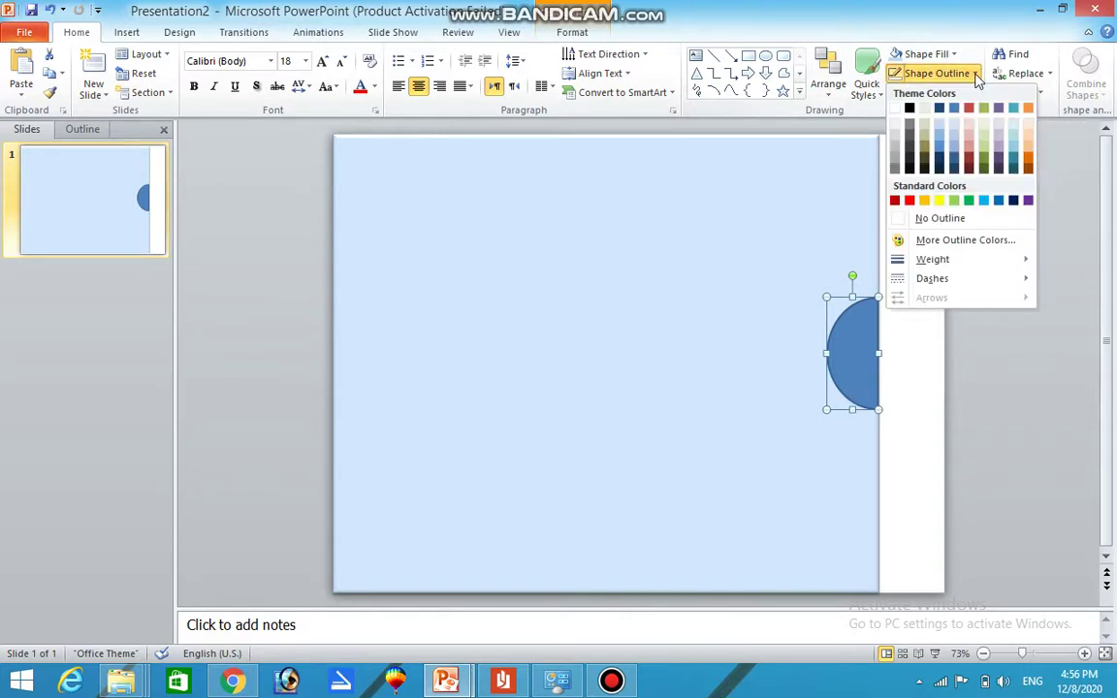
click(927, 220)
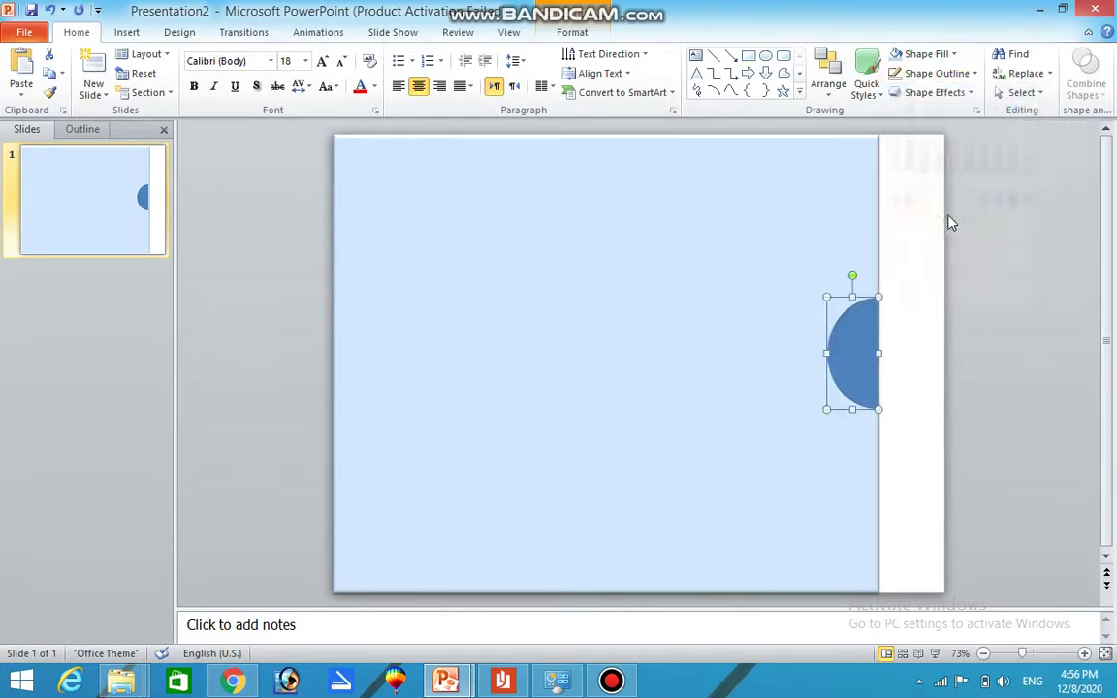
click(954, 55)
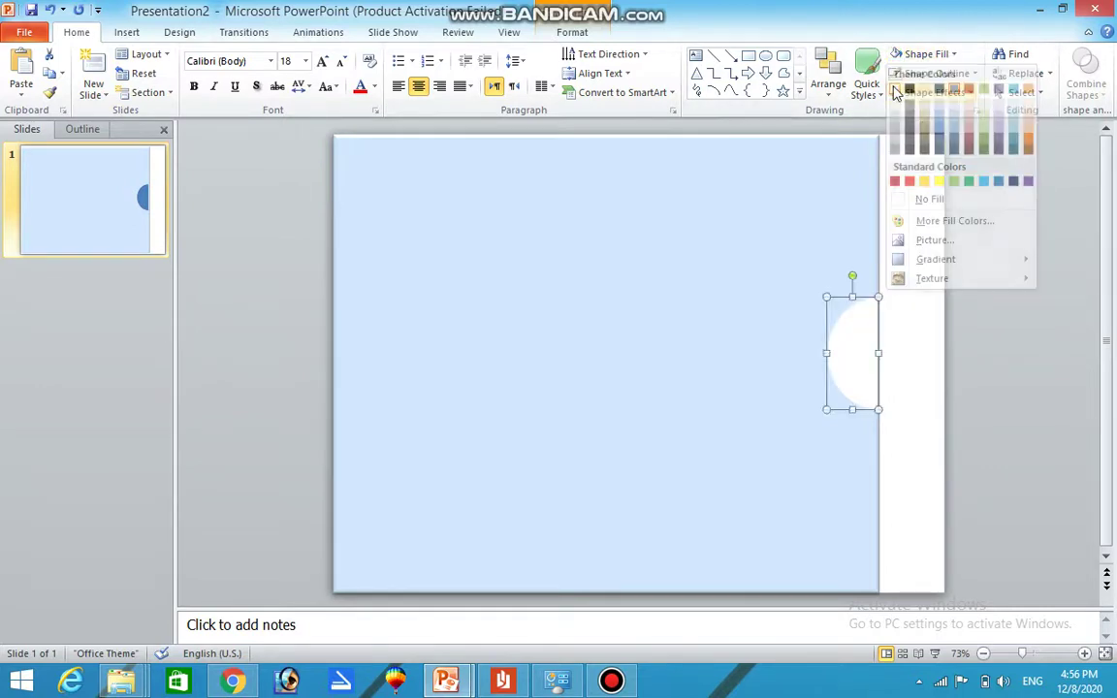
click(895, 90)
click(917, 280)
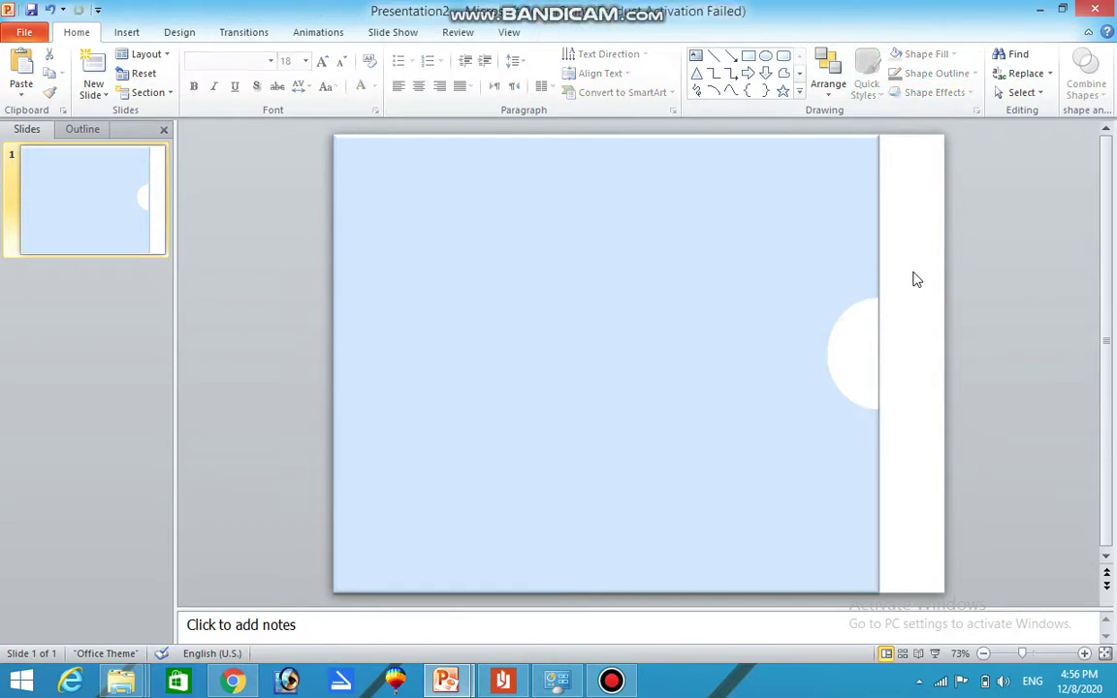
Step: Draw a circle at the slide's right edge and resize it to fit the white notch
click(767, 61)
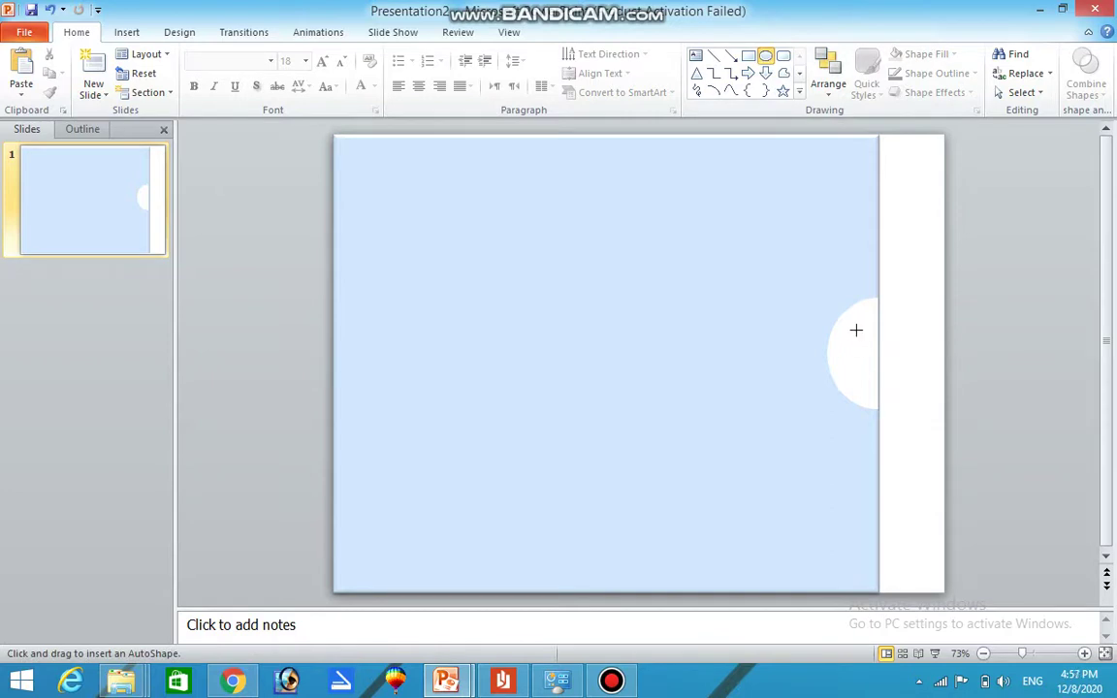
drag(857, 340, 898, 384)
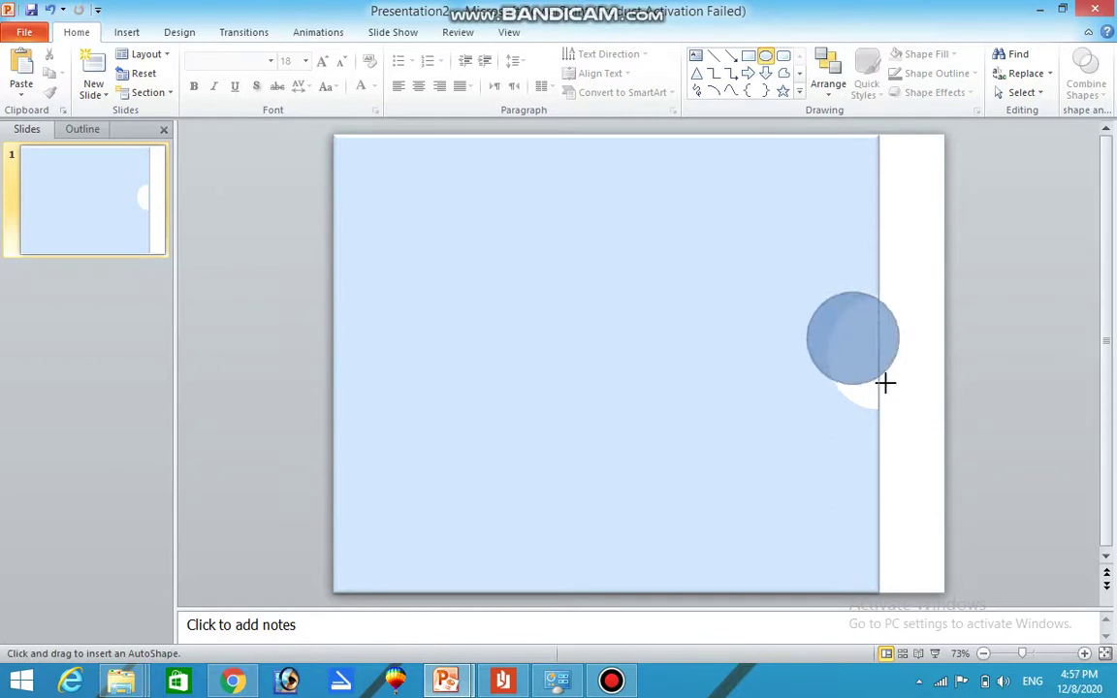
drag(861, 337, 878, 353)
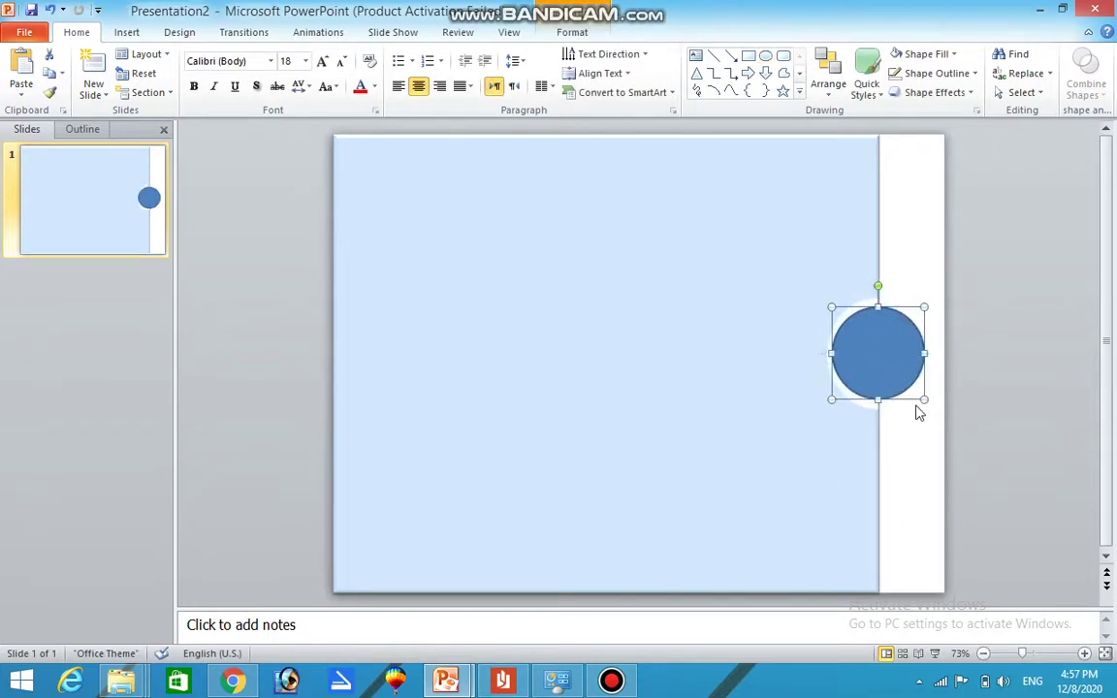
drag(925, 399, 934, 409)
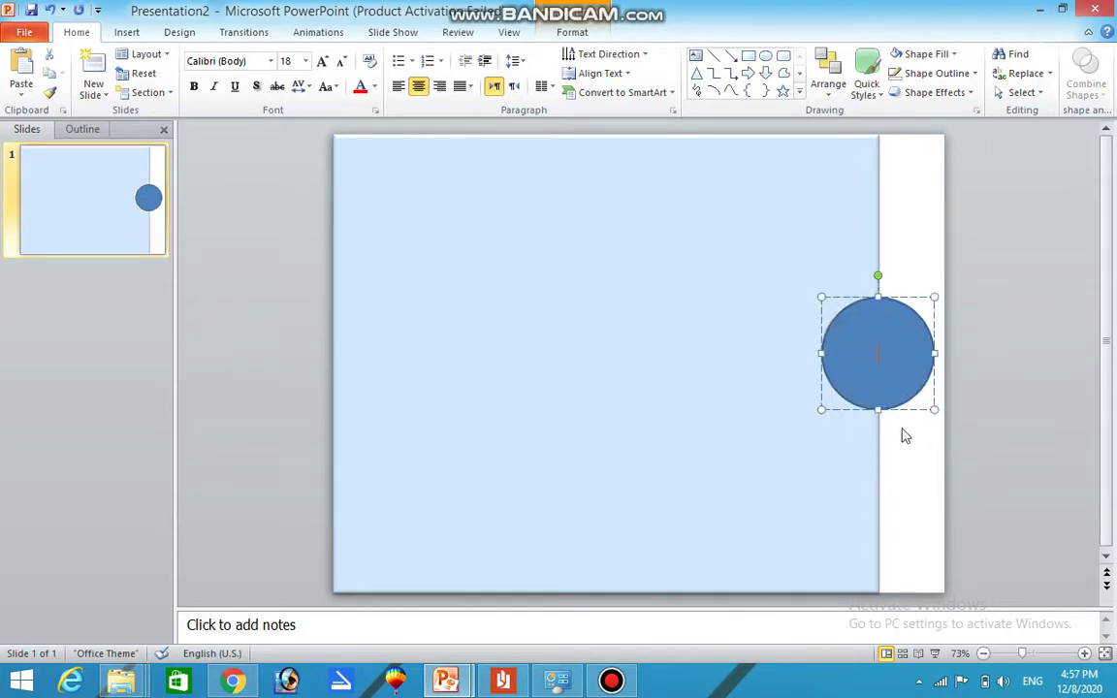
drag(934, 409, 922, 398)
drag(912, 391, 915, 388)
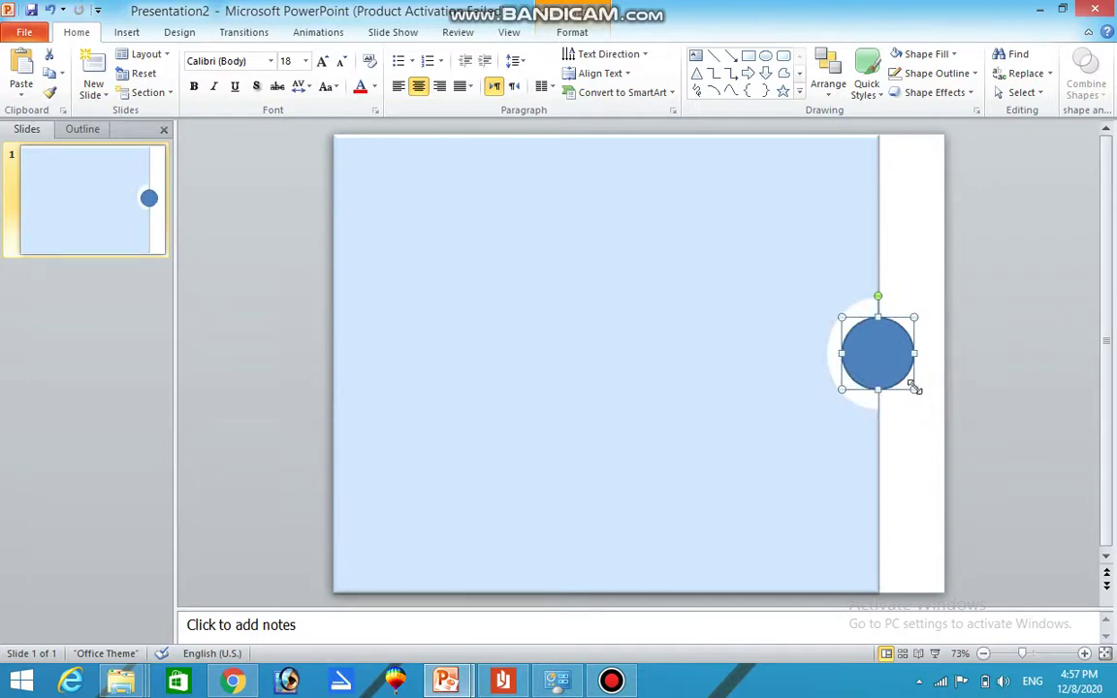
drag(916, 393, 919, 396)
click(907, 440)
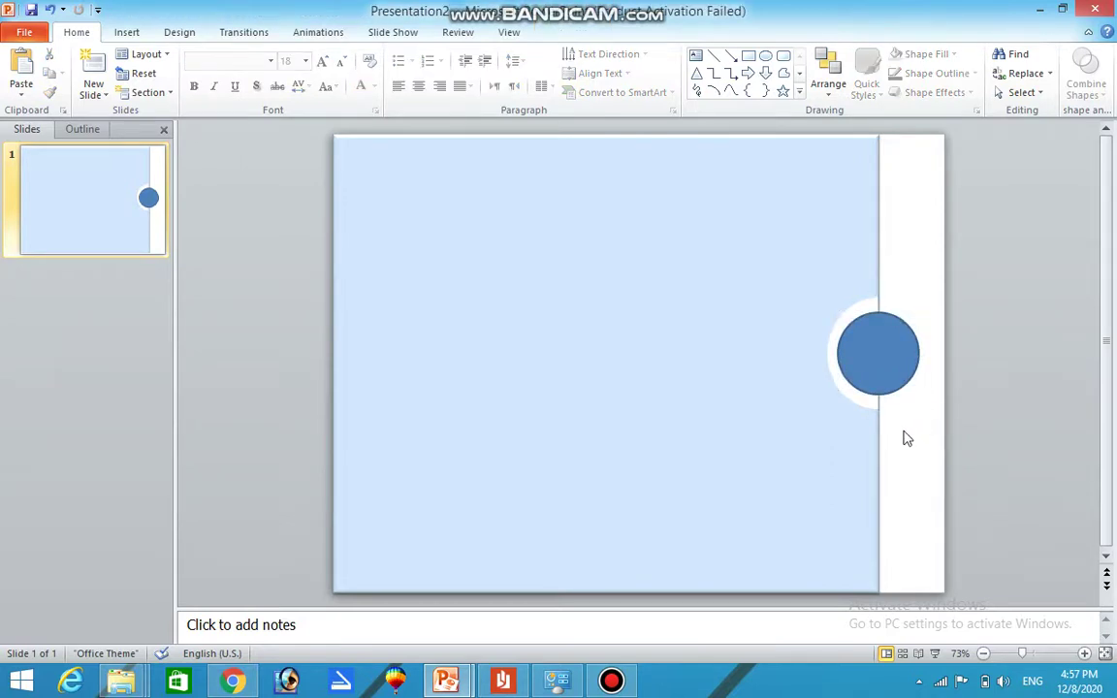
Step: Give the circle the light-green preset style and minimise PowerPoint to the desktop
click(875, 374)
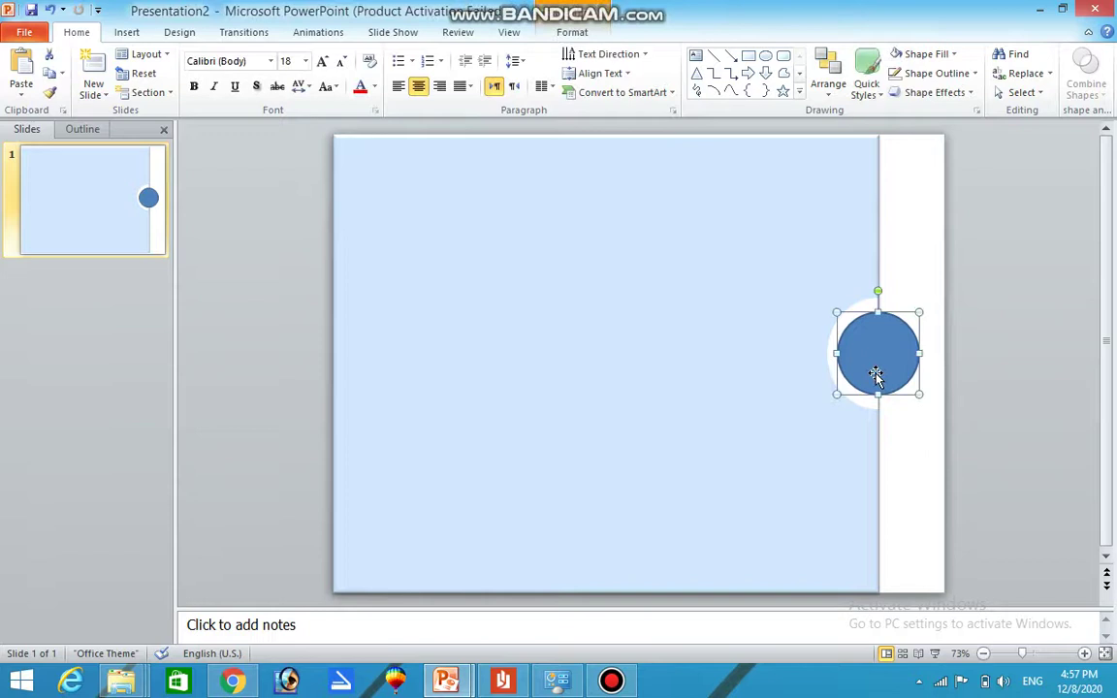
click(878, 94)
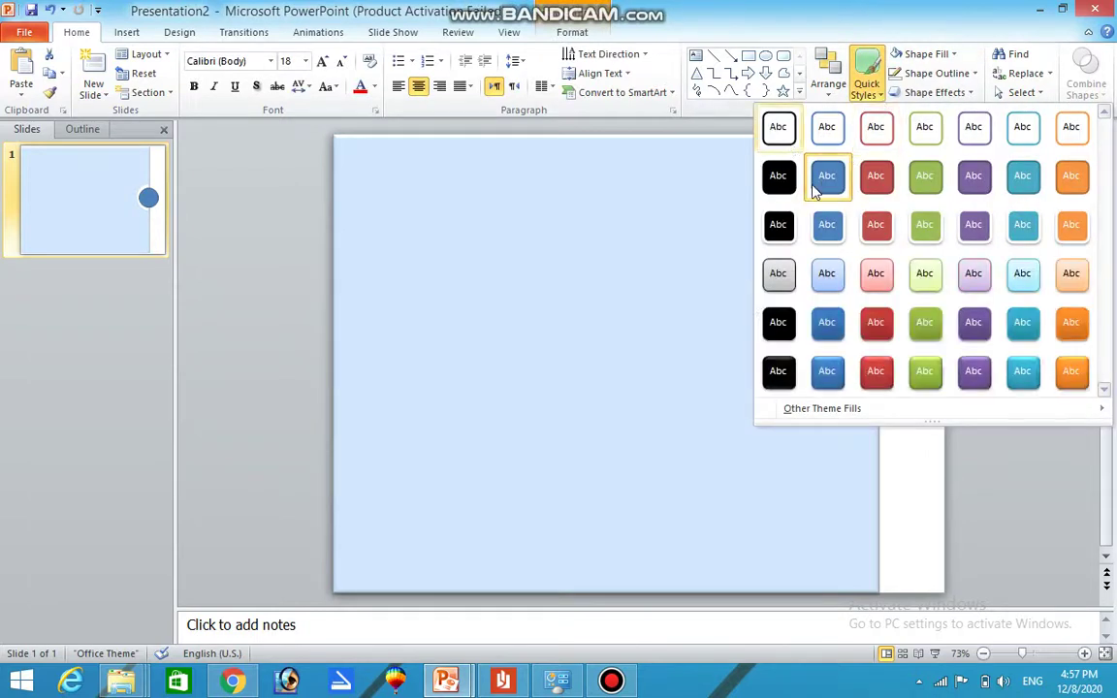
click(926, 280)
click(912, 451)
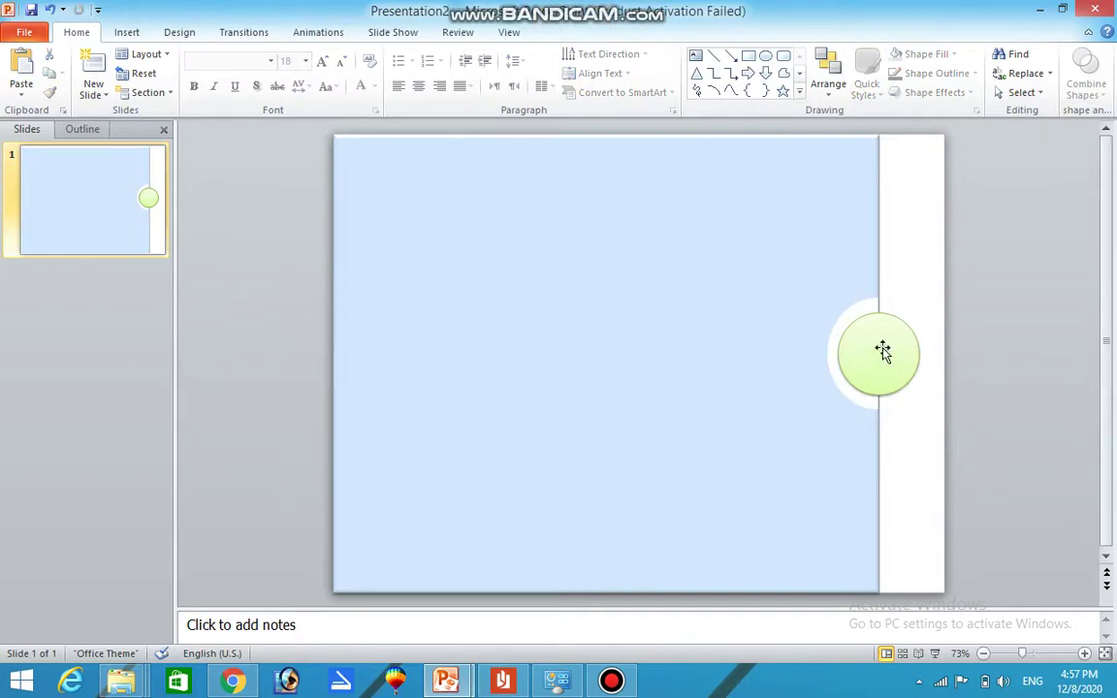
click(1039, 10)
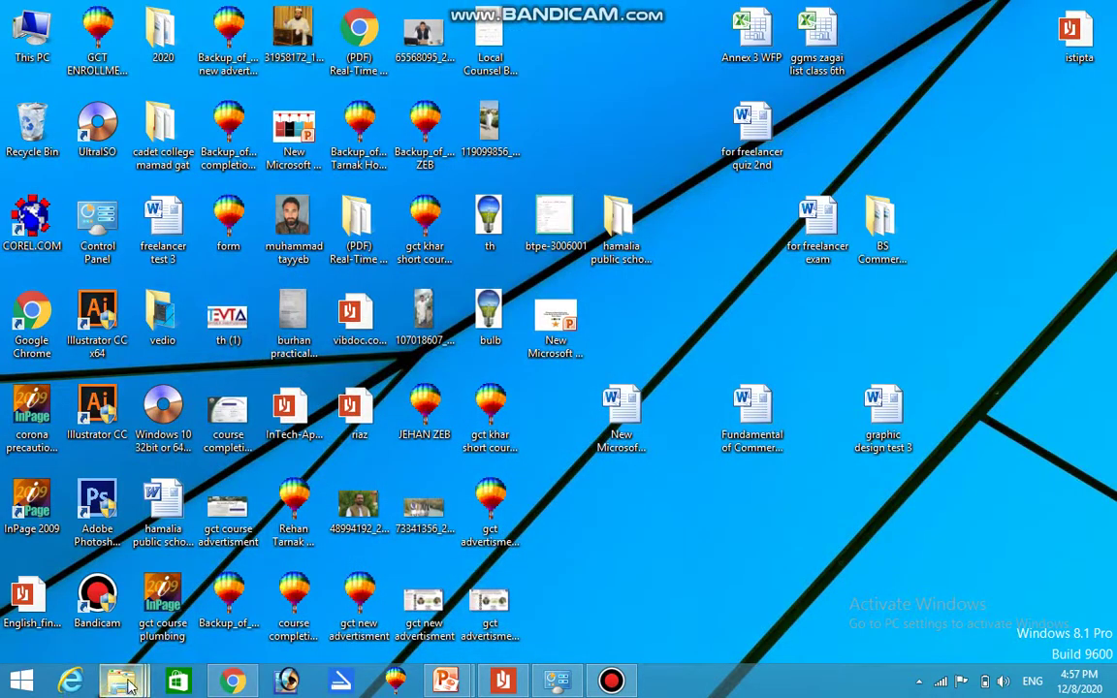
Step: Drag the Untitled-1 copy image from New Volume (E:) onto the PowerPoint slide
mouse_move(121, 679)
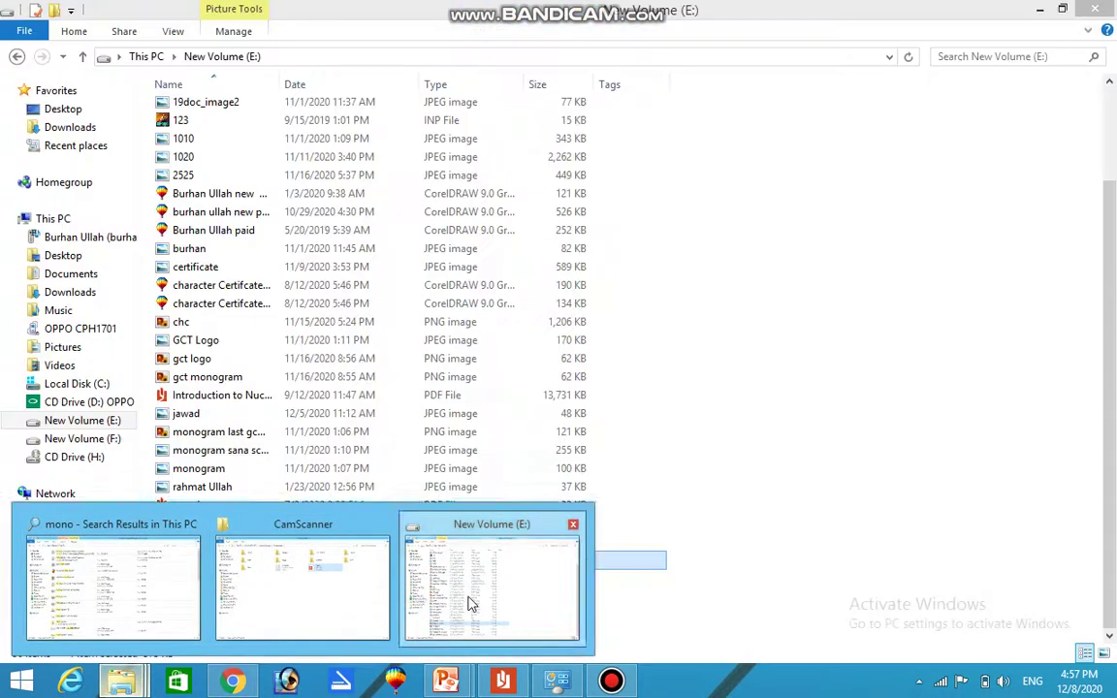
click(465, 600)
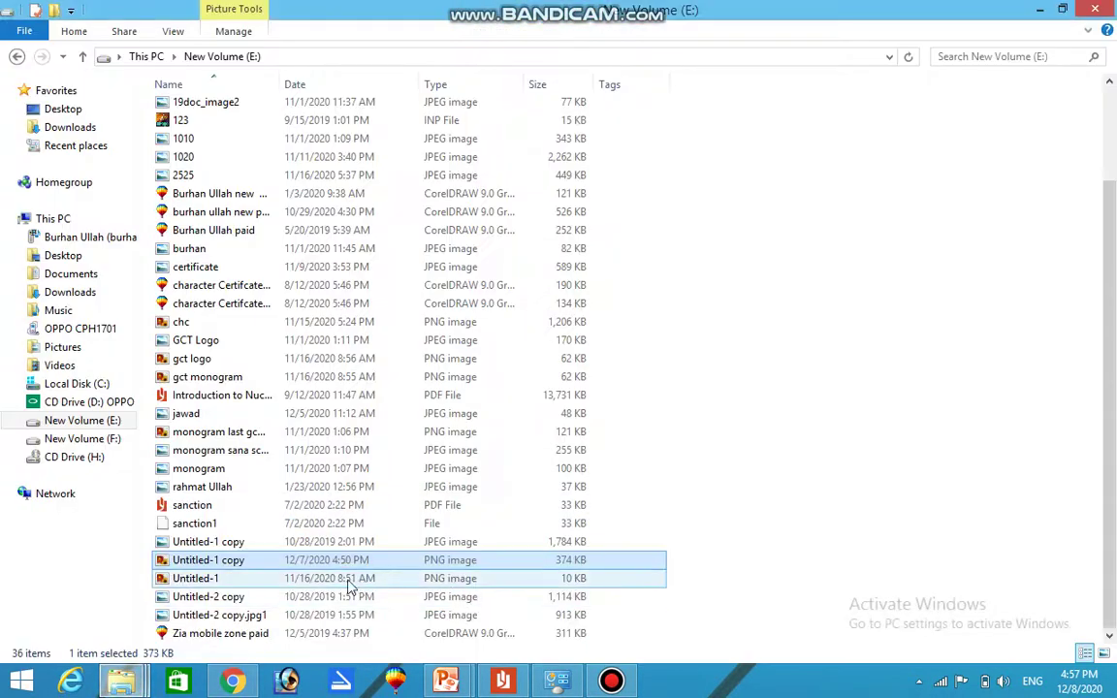
drag(655, 640, 579, 625)
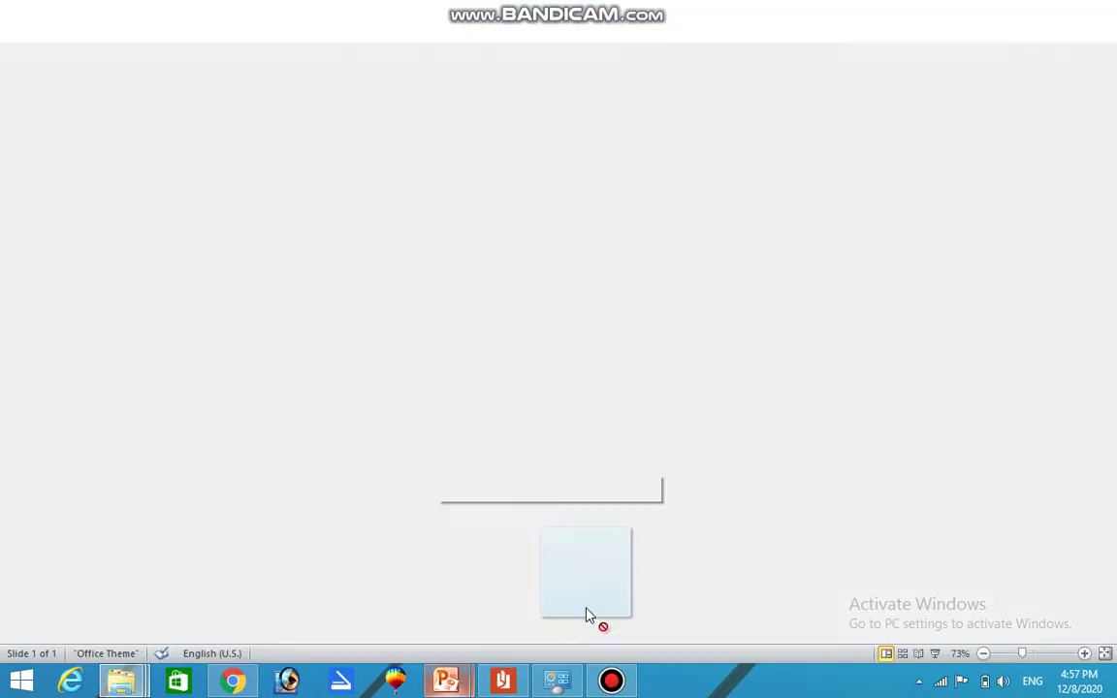
mouse_move(579, 625)
mouse_down()
mouse_move(679, 423)
mouse_move(725, 476)
mouse_move(886, 364)
mouse_up()
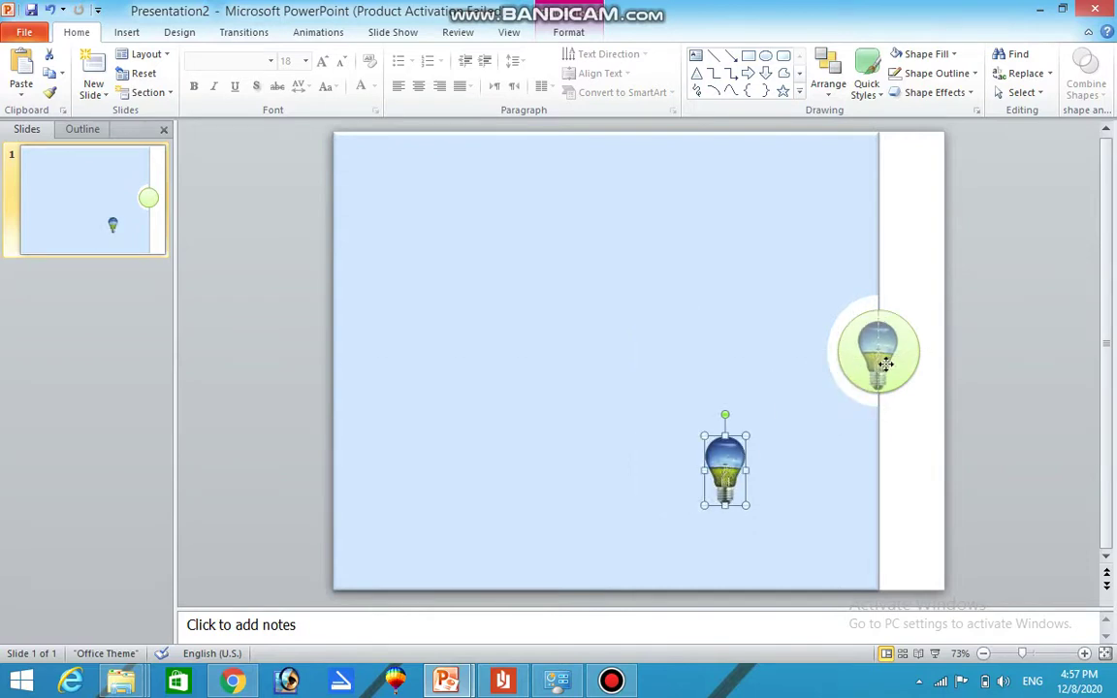
Step: Place the lightbulb picture inside the green circle
drag(885, 363, 885, 364)
click(921, 258)
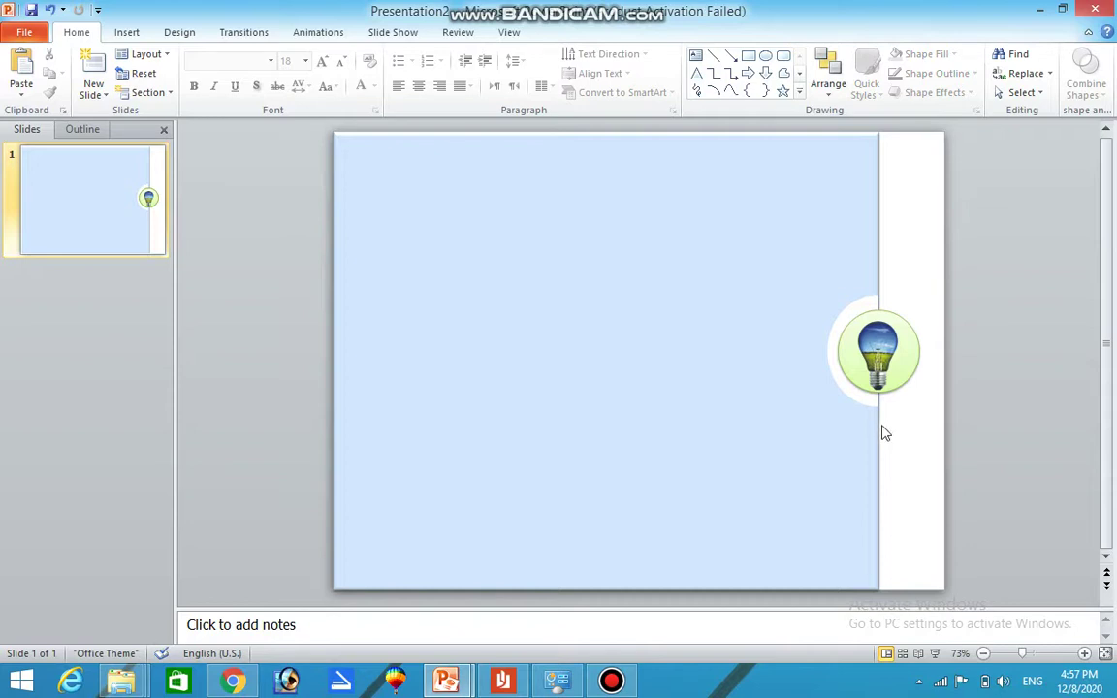
click(880, 355)
shift+click(917, 366)
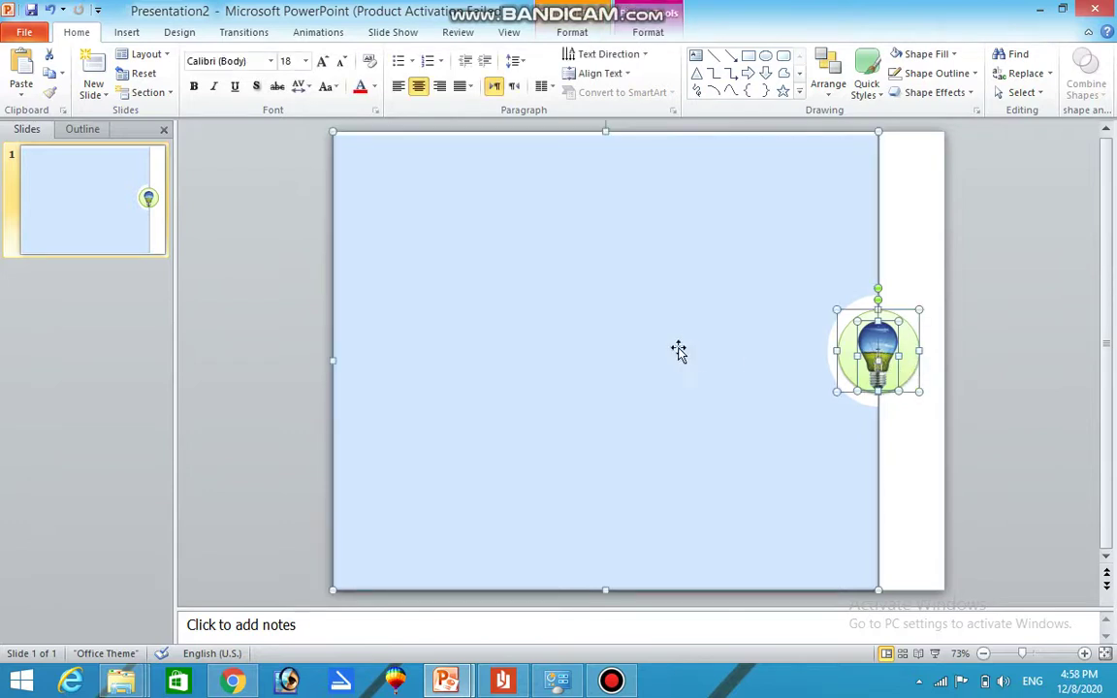
click(660, 384)
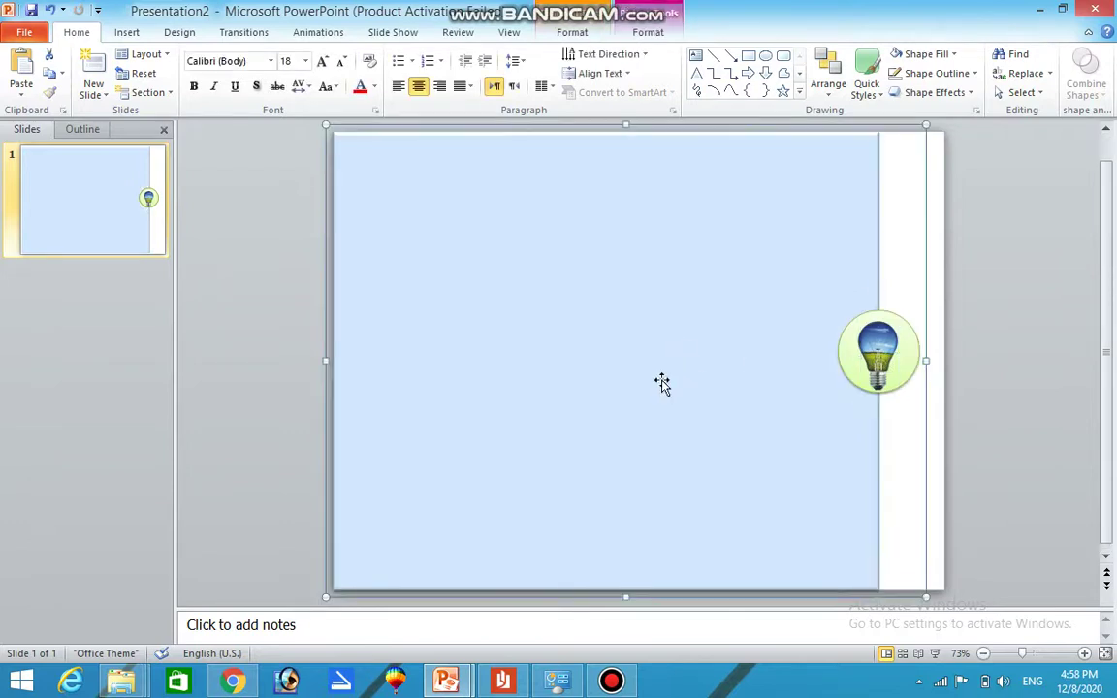
Step: Duplicate slide 1 to create an identical slide 2
click(934, 266)
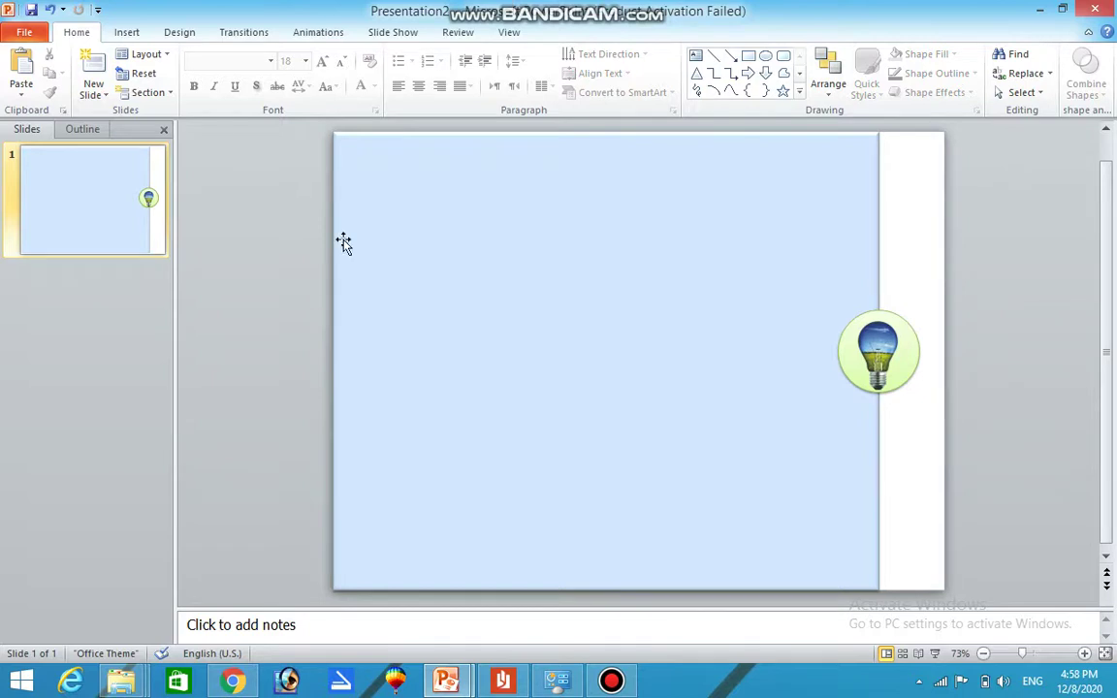
right_click(103, 219)
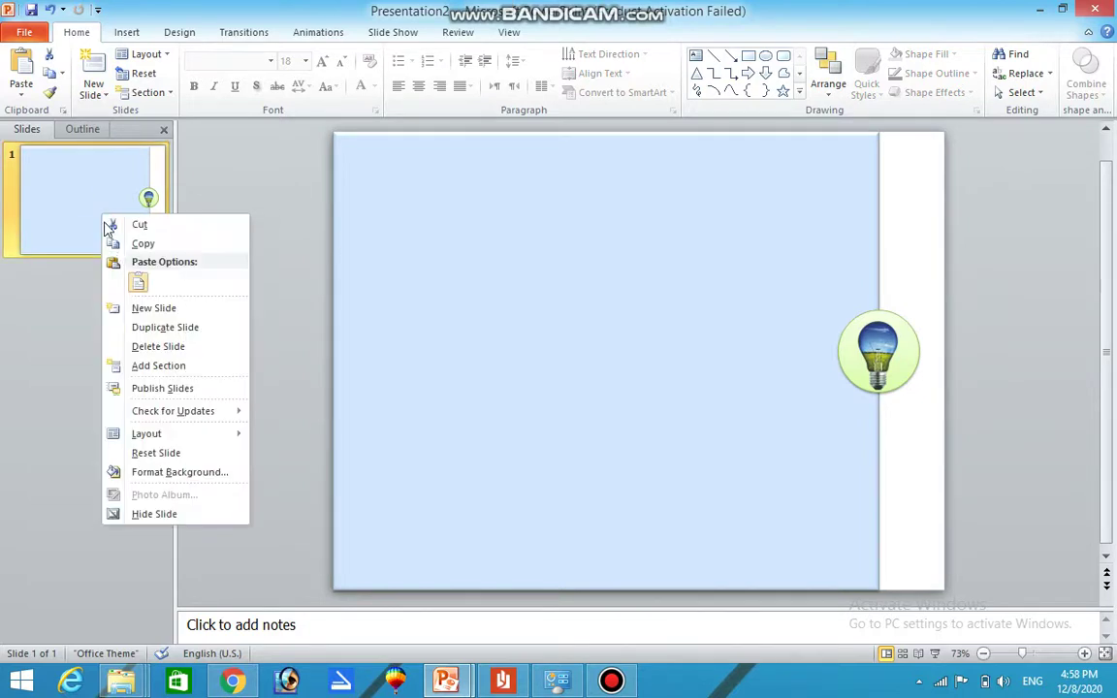
click(136, 331)
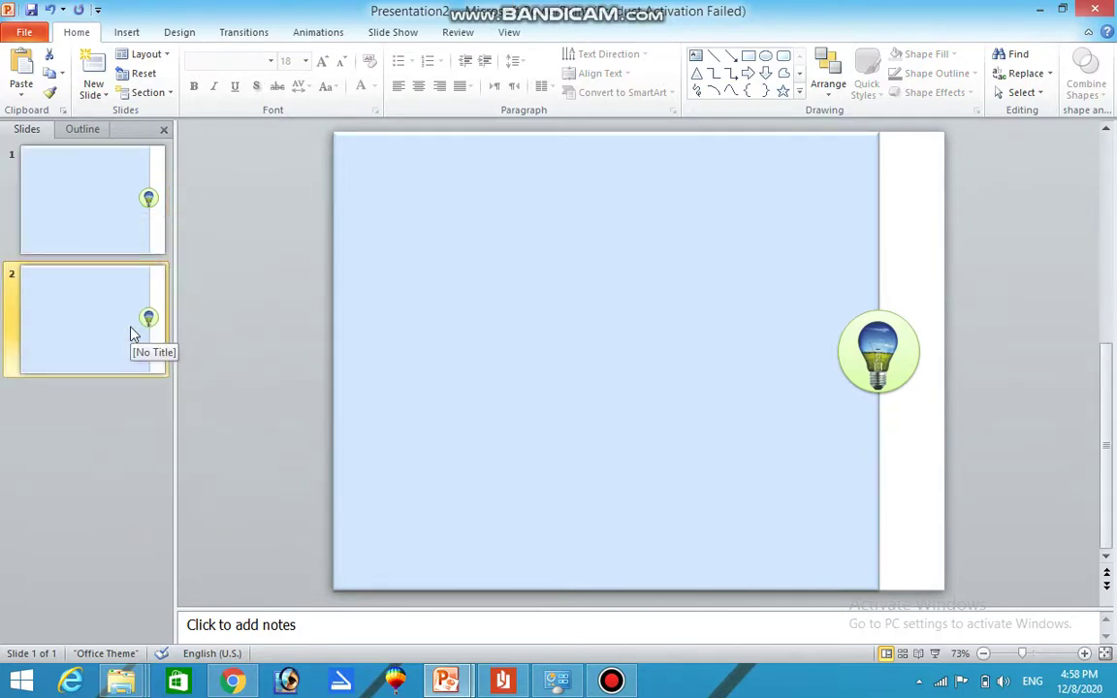
Step: Fill slide 2's large panel light peach
click(572, 330)
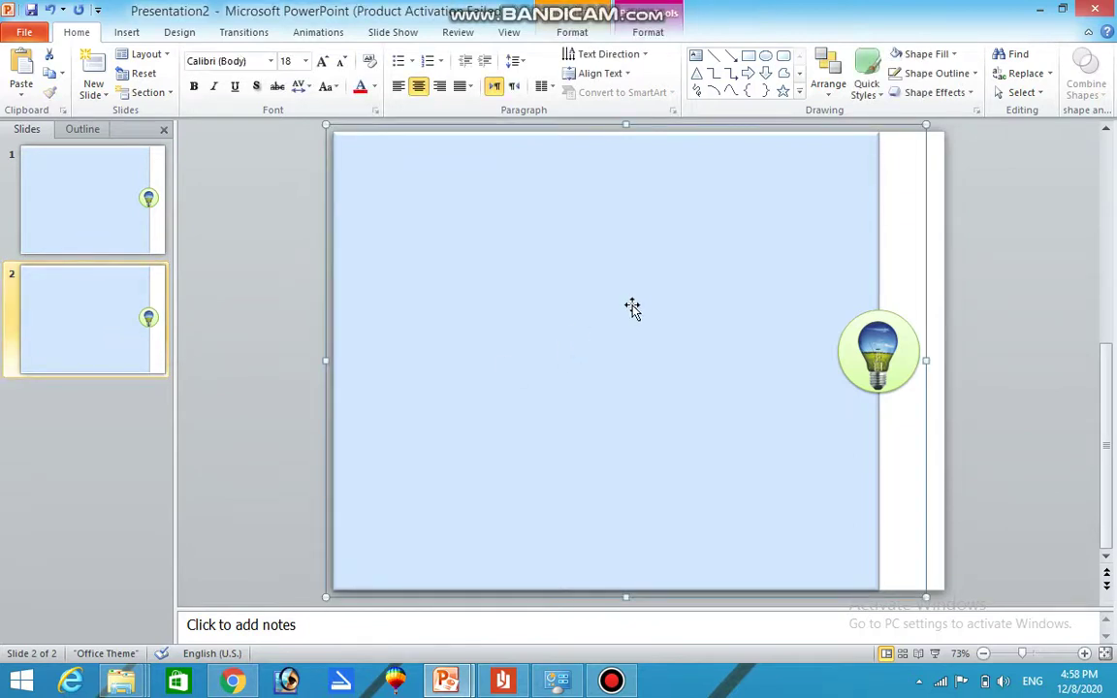
click(954, 56)
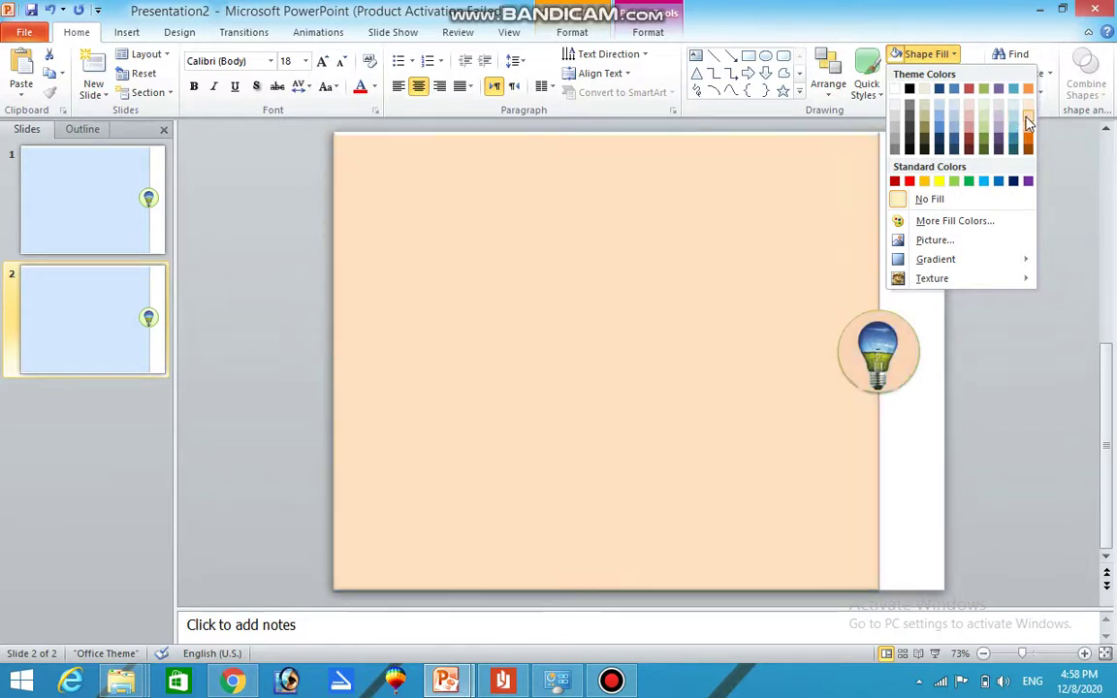
click(1029, 120)
Step: Duplicate slide 2 as slide 3 and fill its panel light green
click(88, 322)
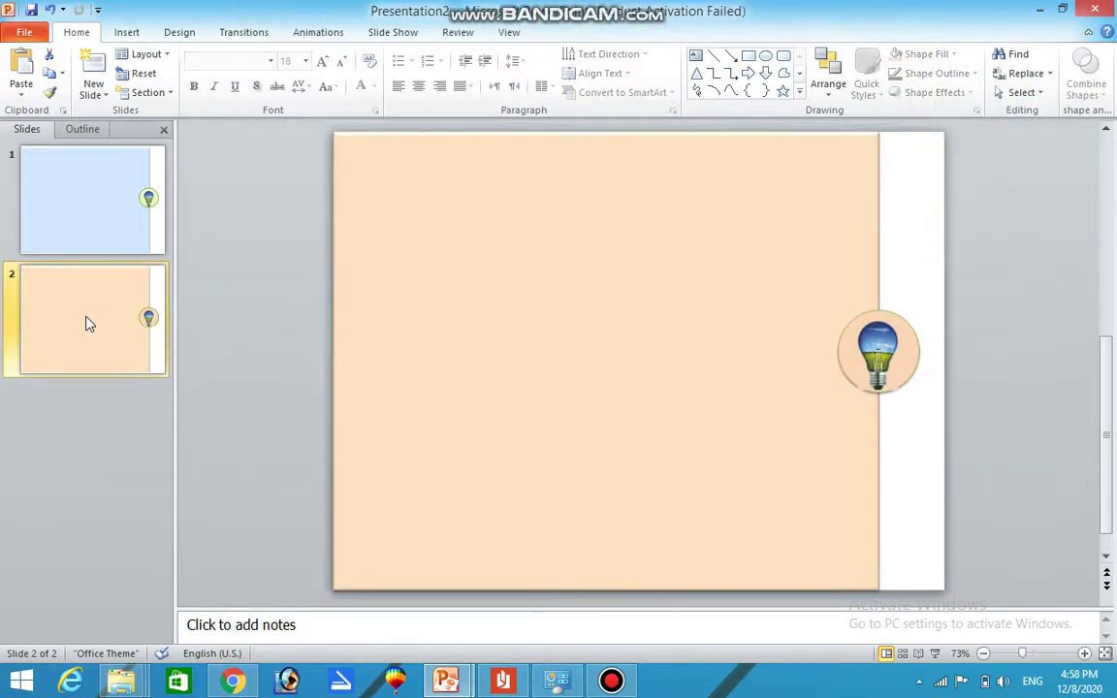
right_click(87, 322)
click(137, 431)
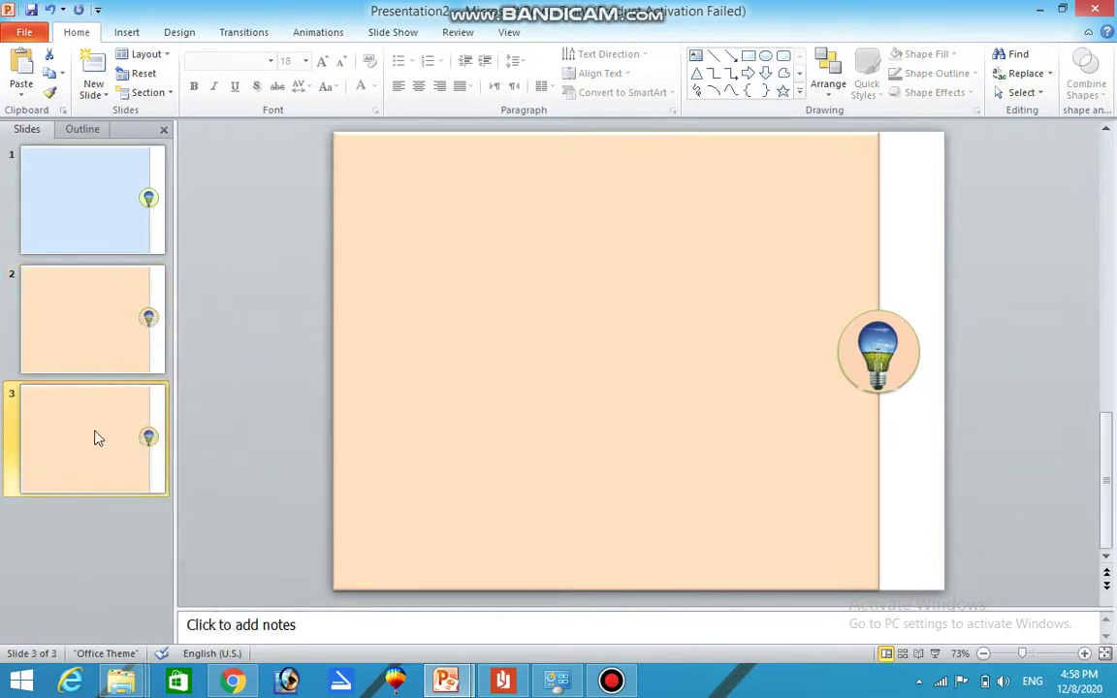
click(638, 284)
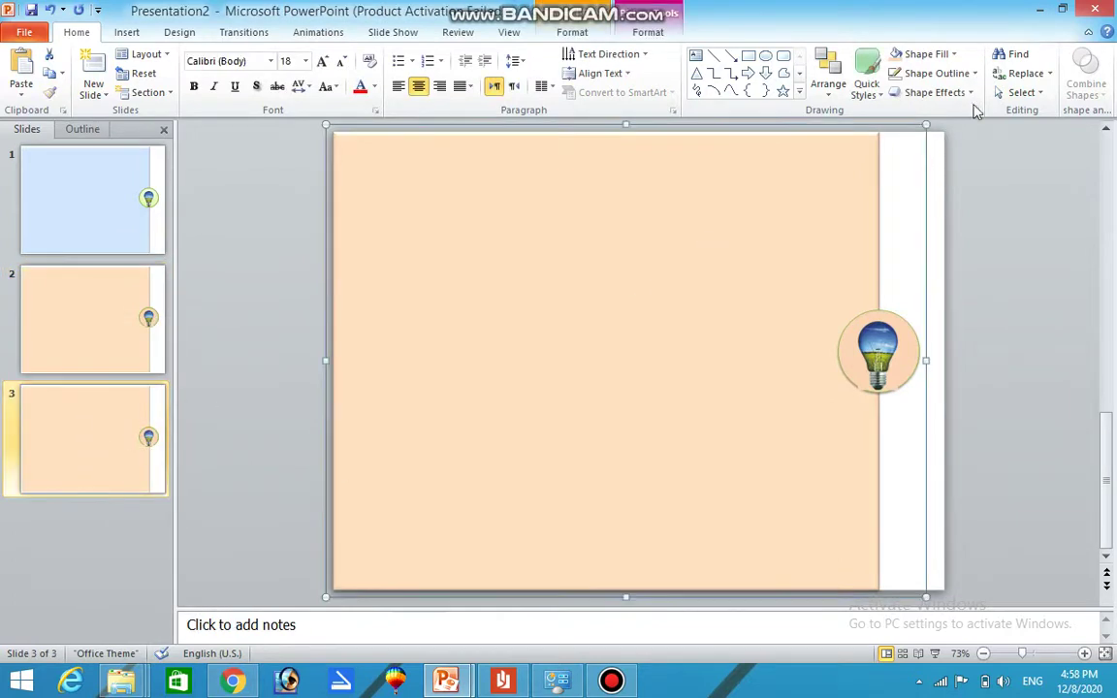
click(954, 55)
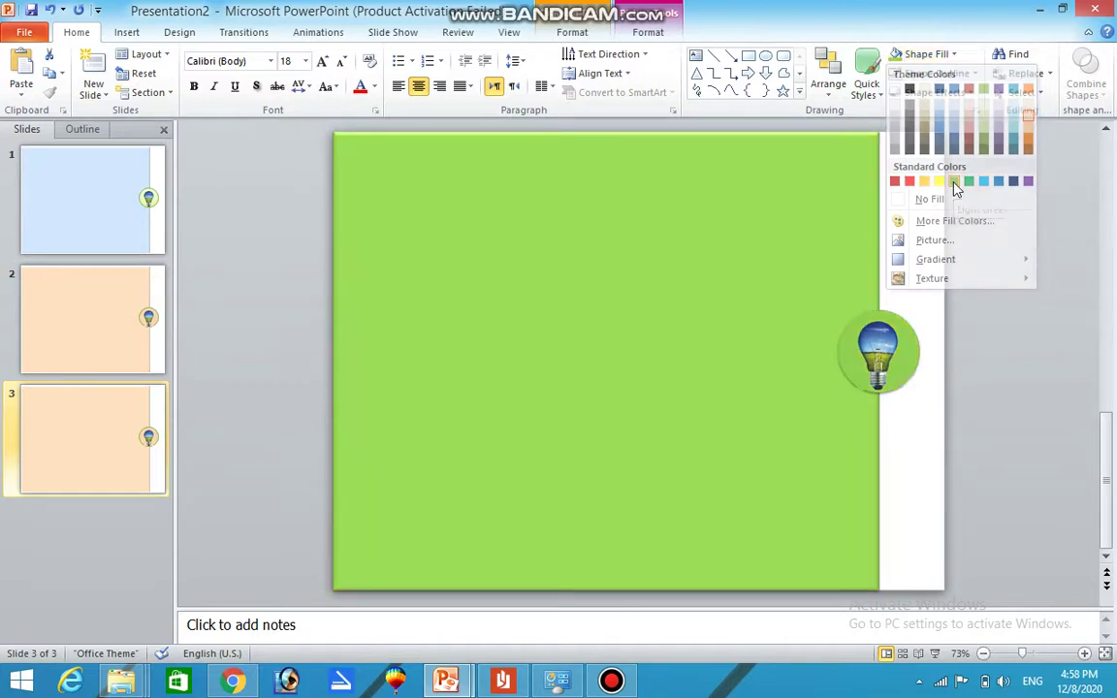
click(955, 182)
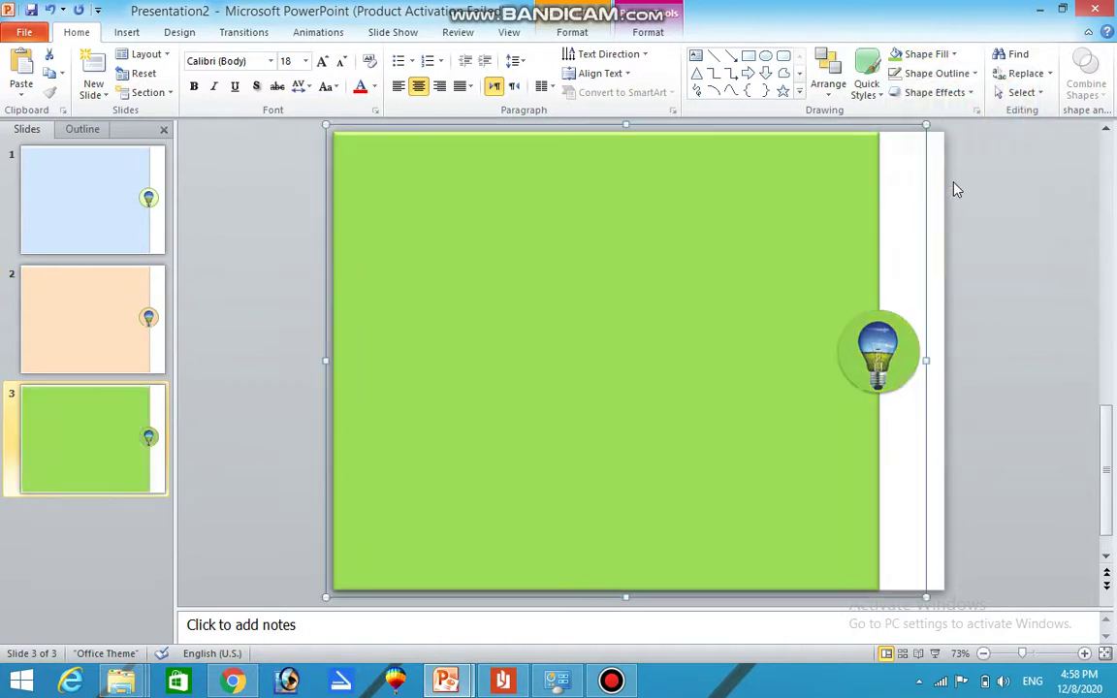
Step: Duplicate slide 3 as slide 4, fill its panel White, Background 1, Darker 15%, then show slide 1
right_click(74, 446)
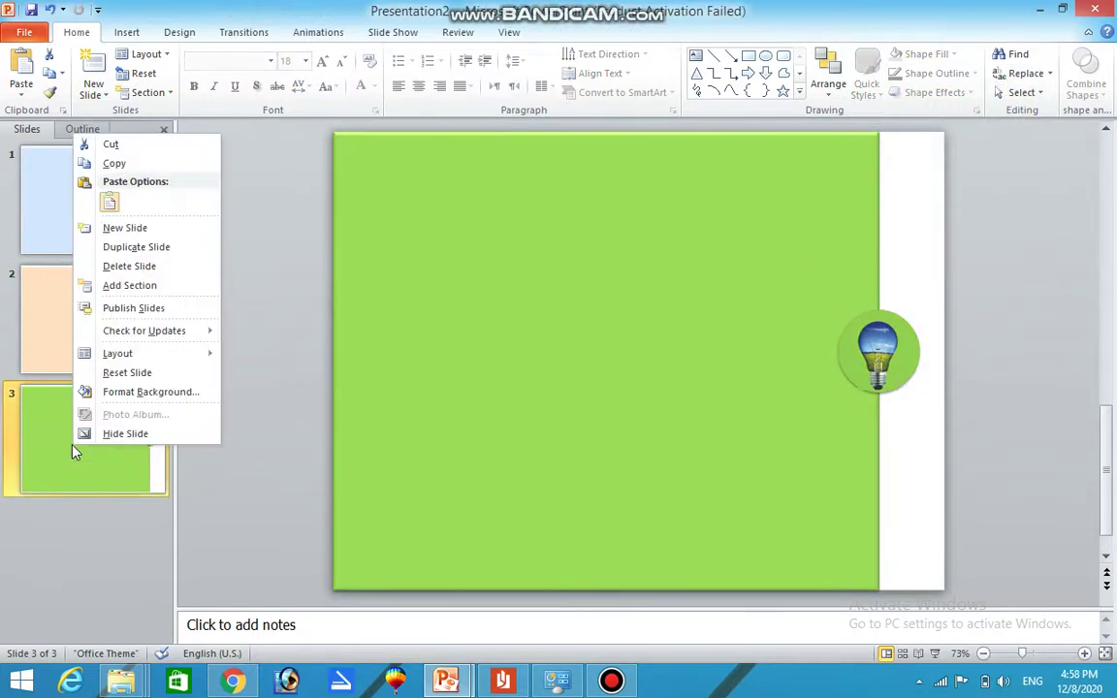
click(126, 246)
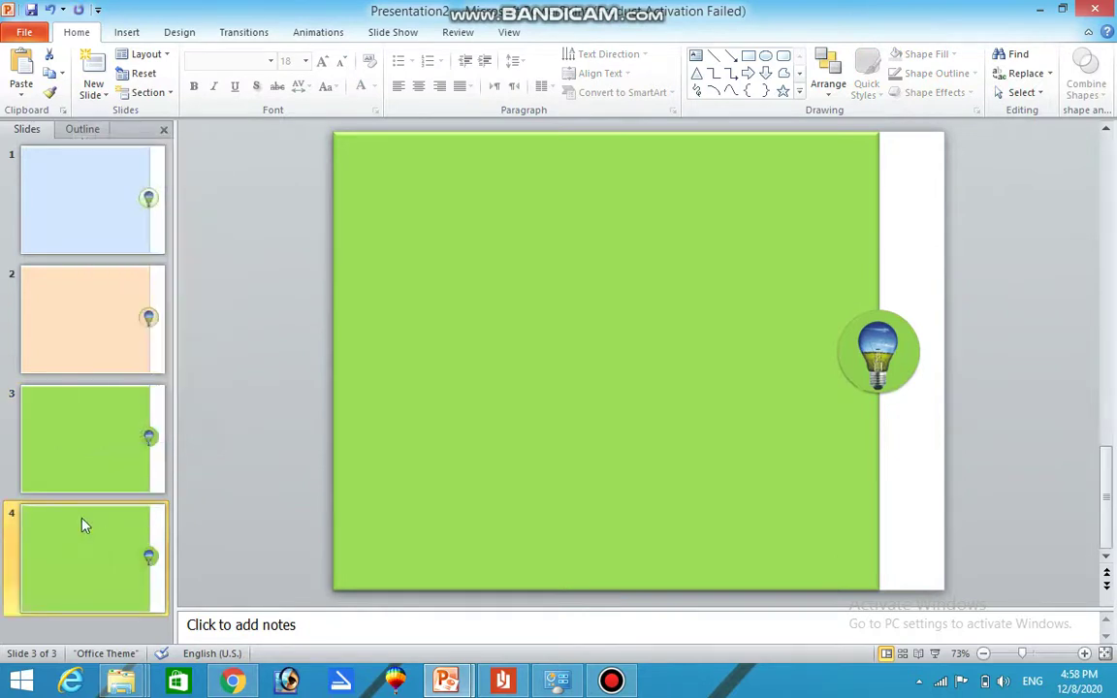
click(549, 376)
click(955, 54)
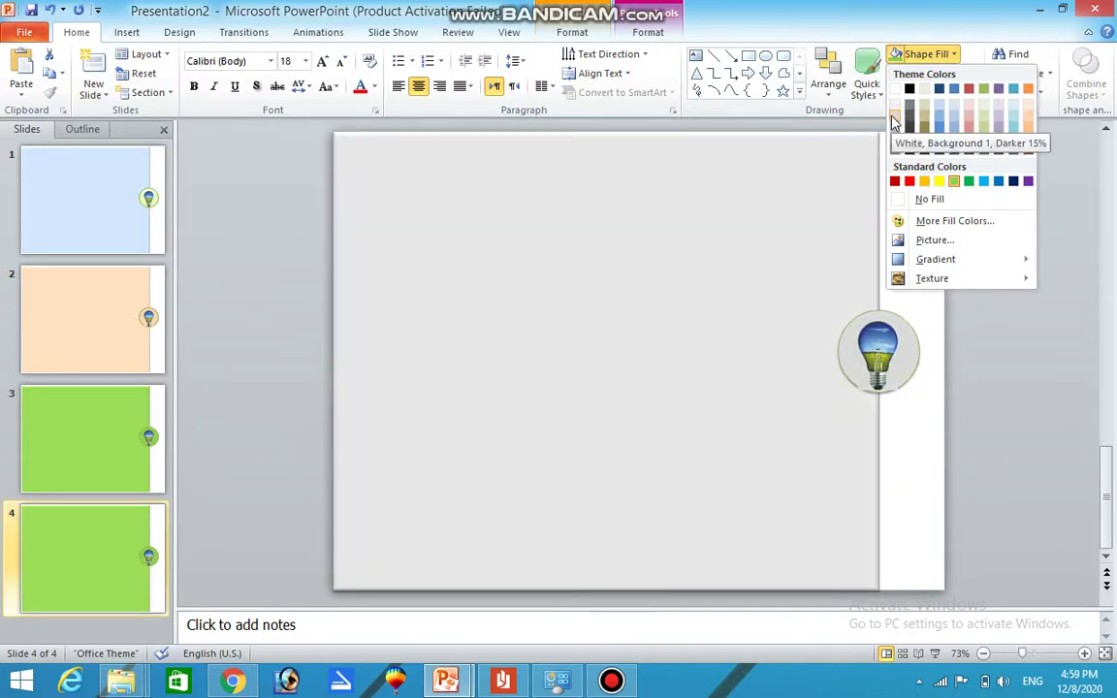
click(894, 118)
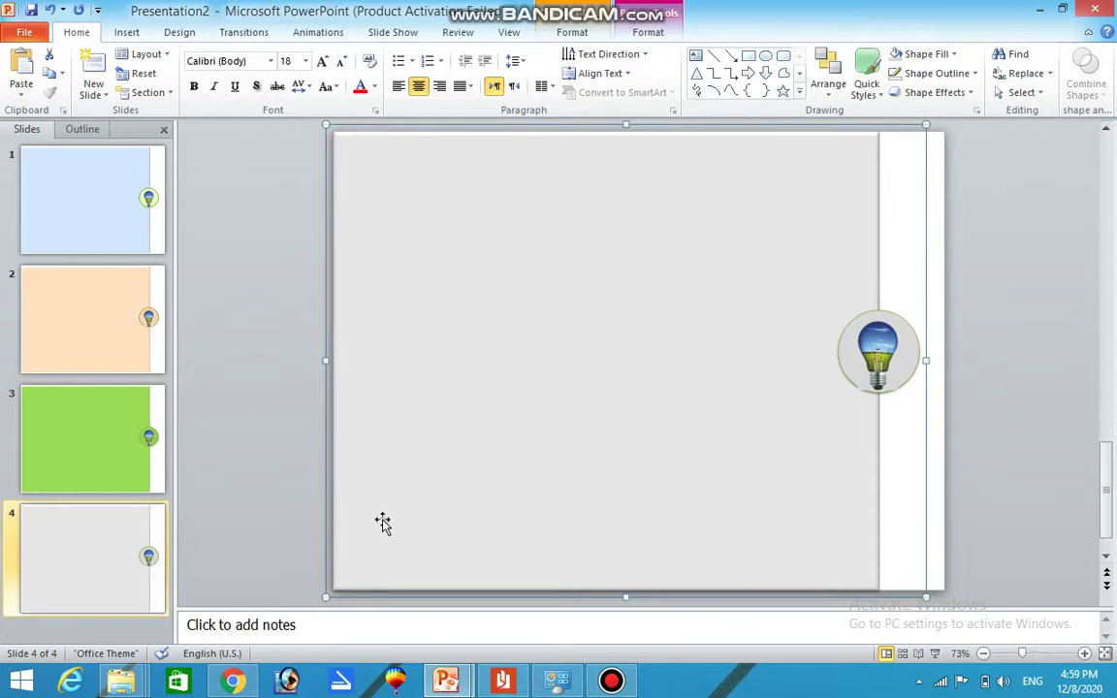
click(83, 195)
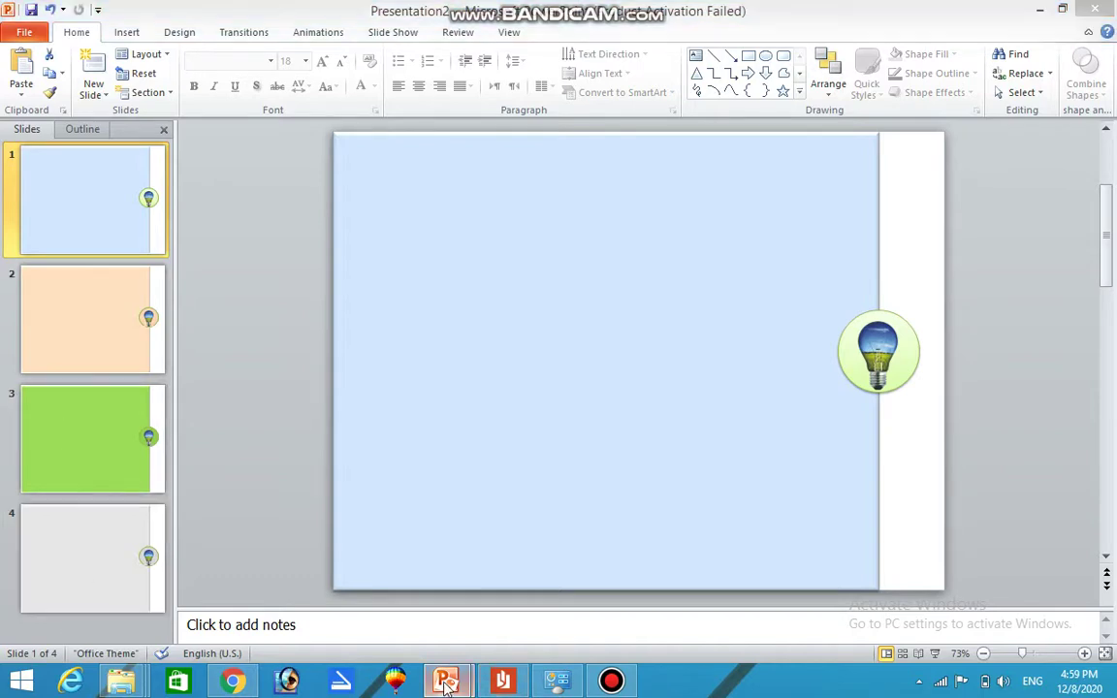
Step: Copy the grouped welcome title, four circles and star from the other presentation
mouse_move(450, 685)
click(369, 602)
scroll(713, 337, up, 2)
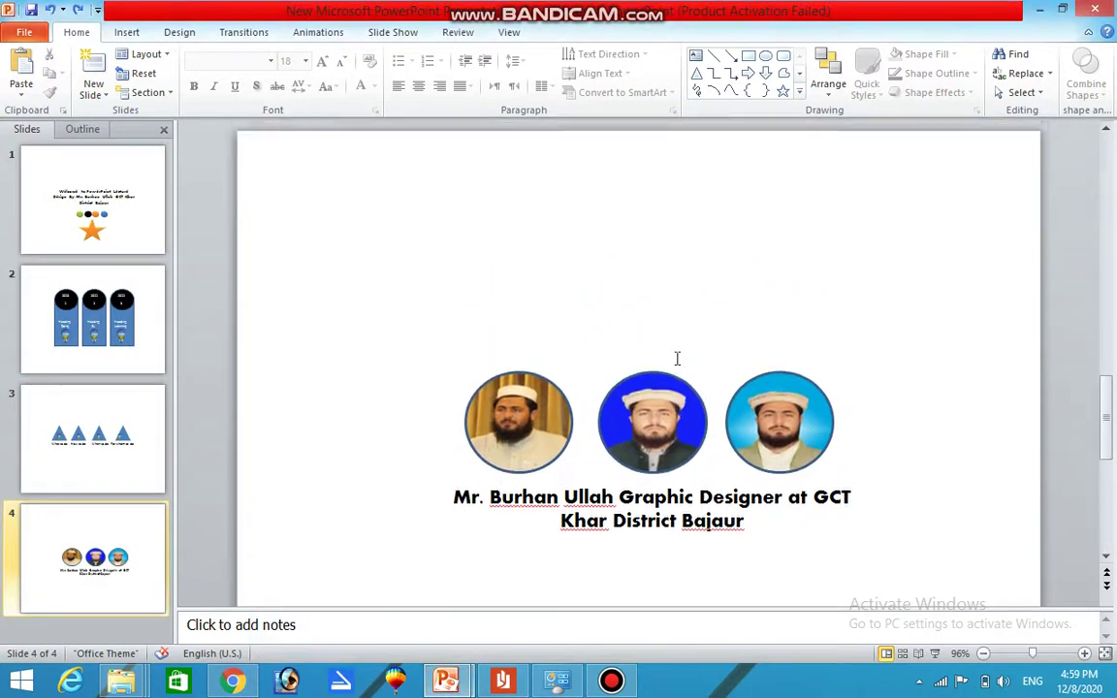
scroll(676, 357, up, 3)
scroll(661, 381, up, 3)
scroll(660, 381, up, 3)
scroll(663, 383, down, 1)
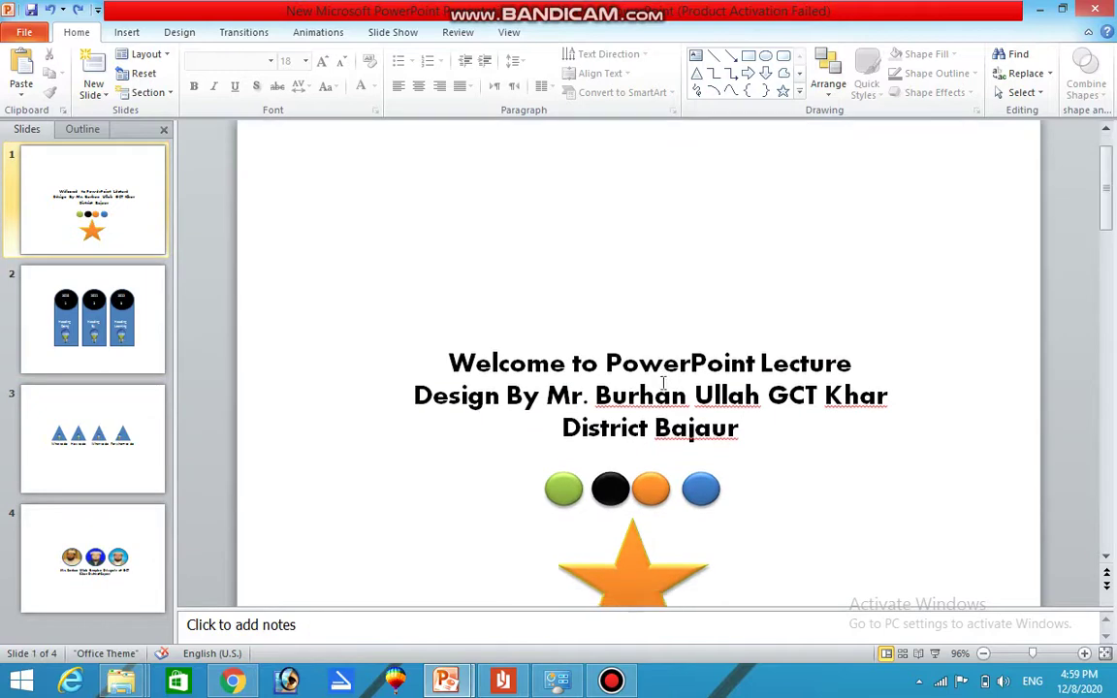
click(649, 386)
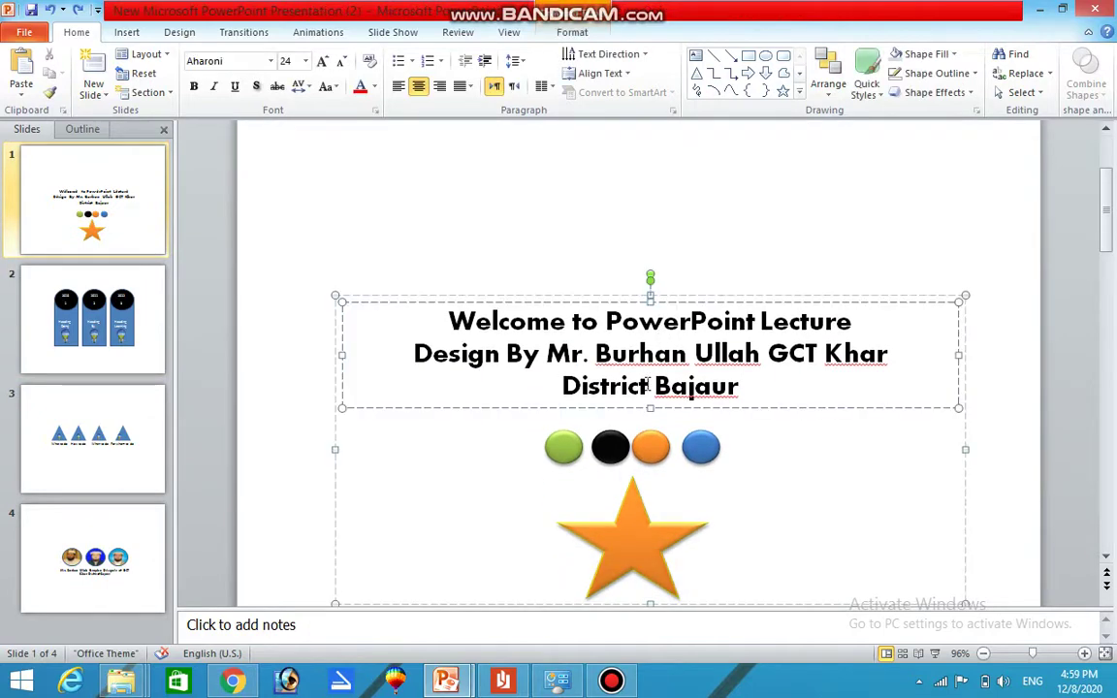
right_click(762, 470)
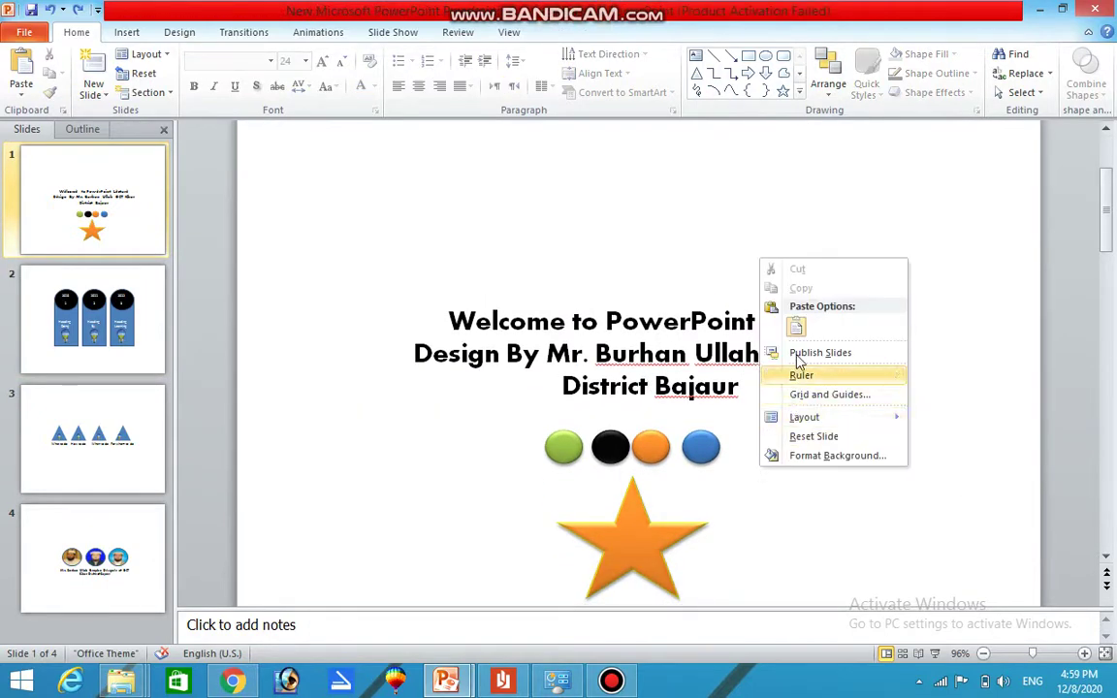
click(312, 246)
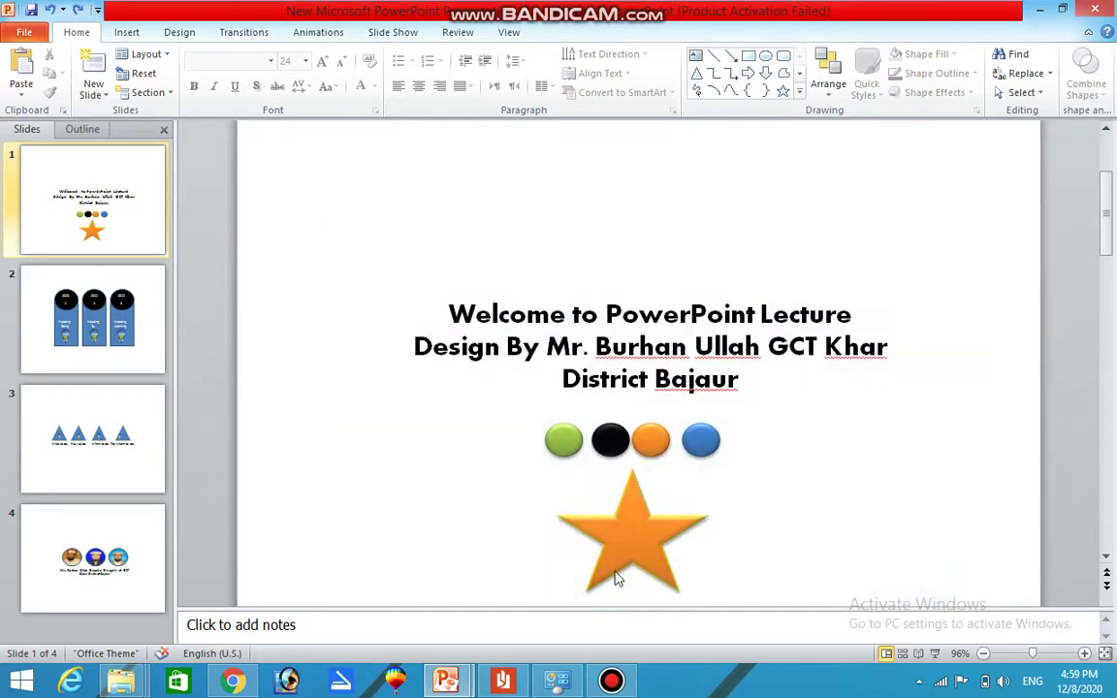
click(617, 580)
right_click(630, 543)
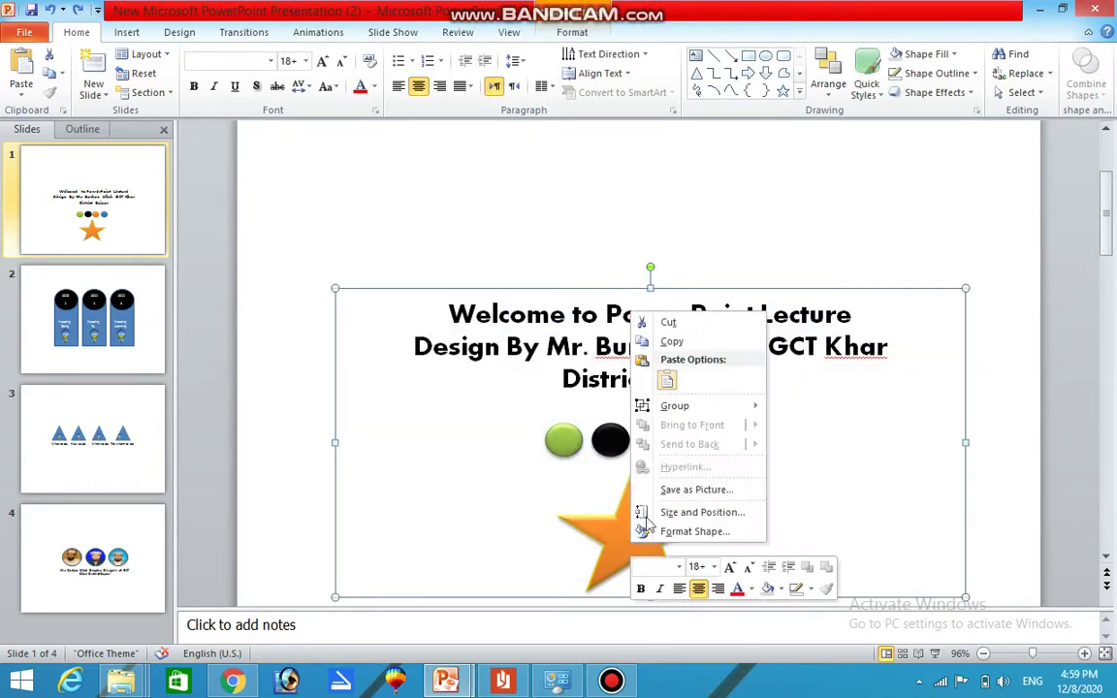
click(671, 341)
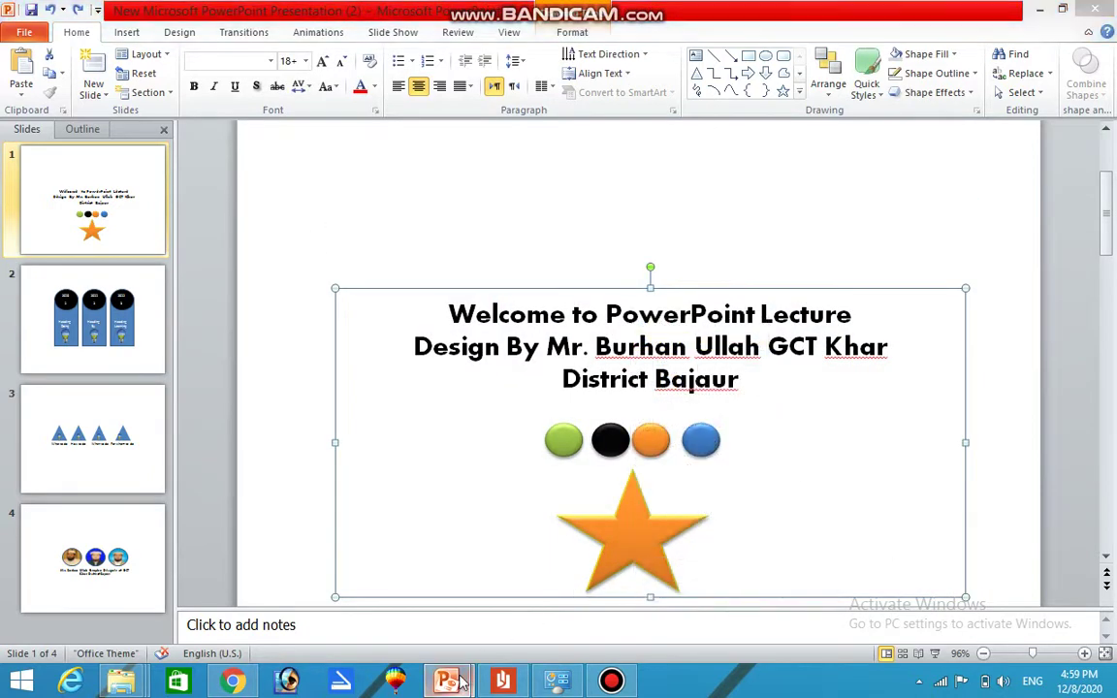
Step: Return to Presentation2 and bring up the paste options on slide 1
mouse_move(445, 679)
click(543, 599)
click(551, 280)
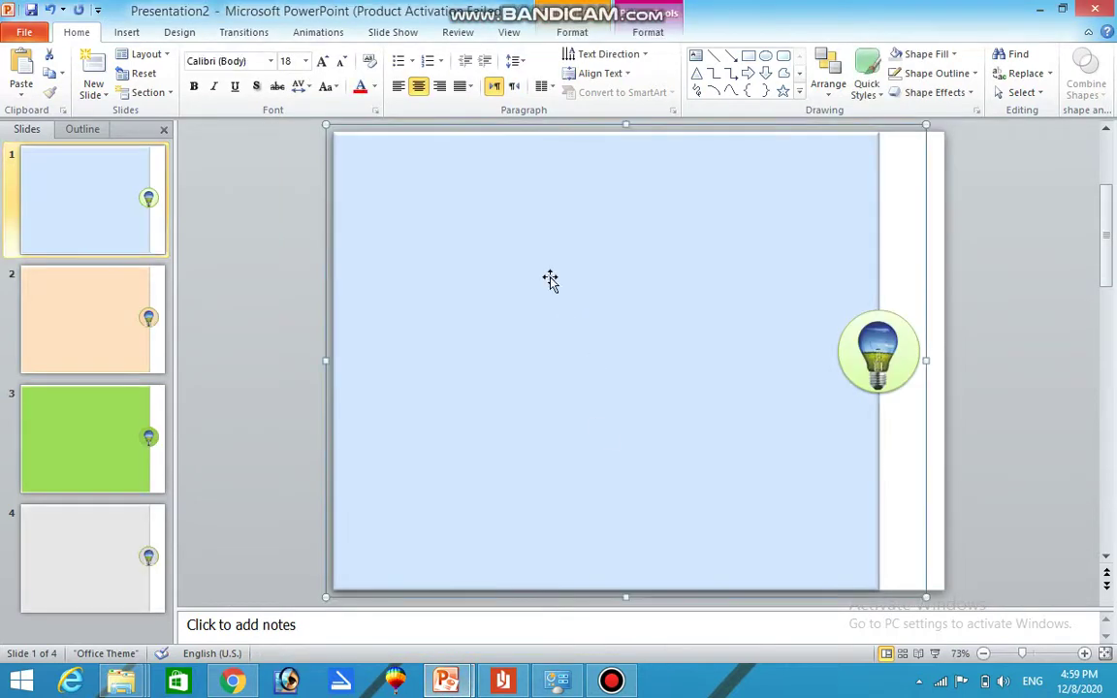
right_click(551, 279)
Step: Paste the welcome group onto slide 1 and shrink it to fit the slide
click(588, 347)
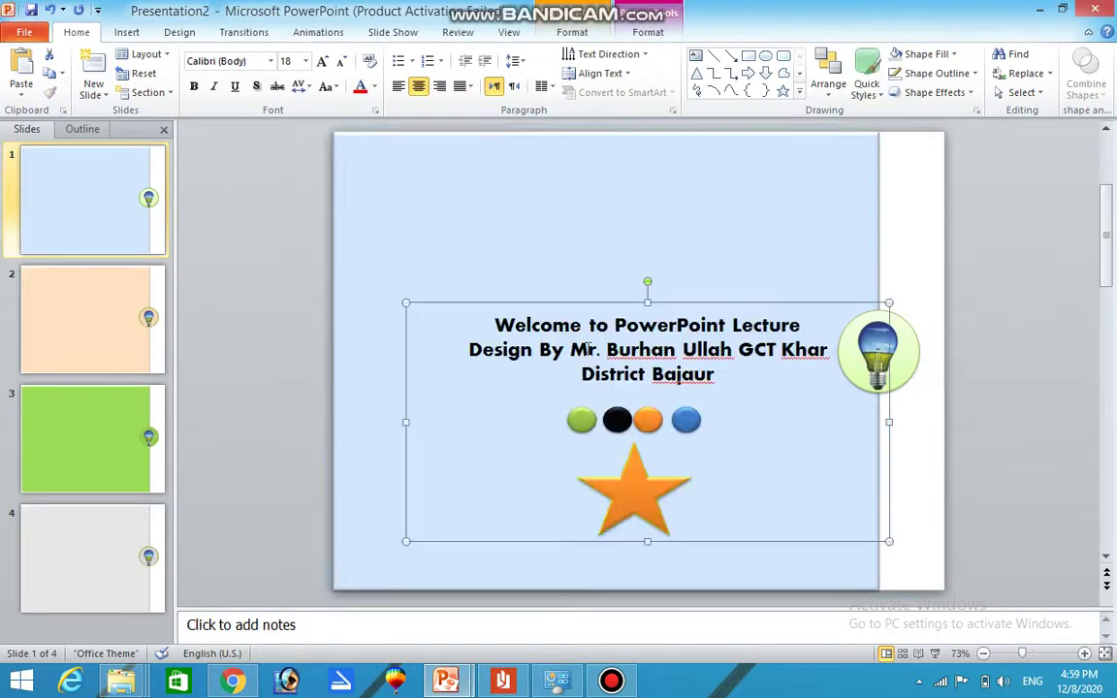
mouse_move(668, 293)
mouse_down()
mouse_move(717, 310)
mouse_move(695, 310)
mouse_move(630, 244)
mouse_up()
click(668, 378)
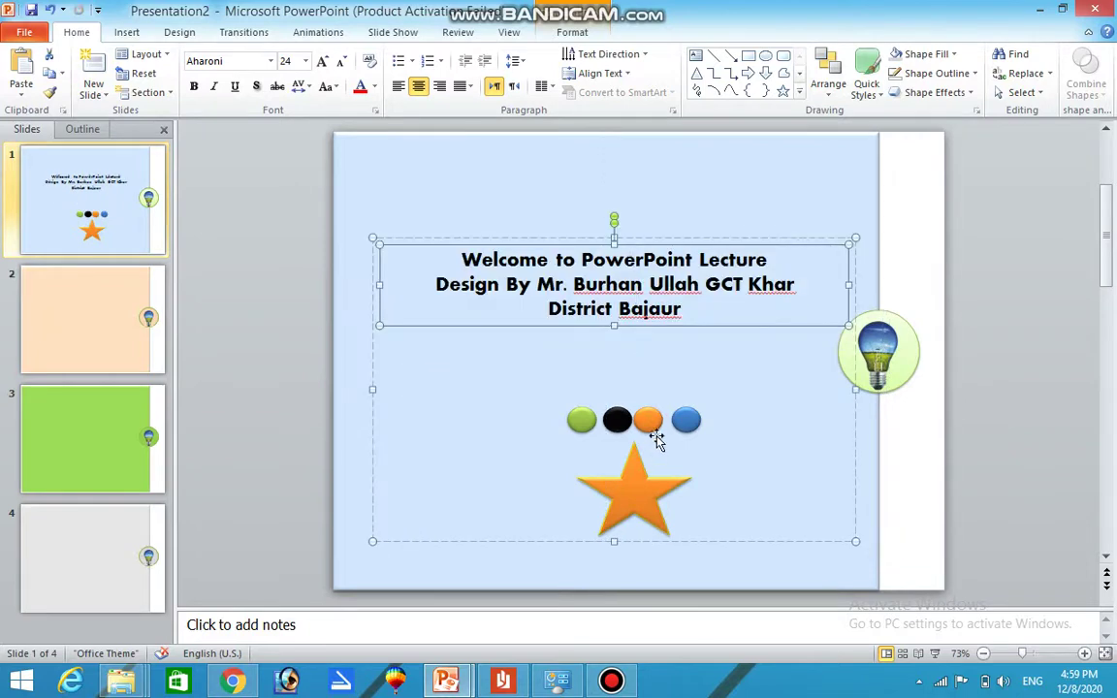
drag(854, 540, 802, 477)
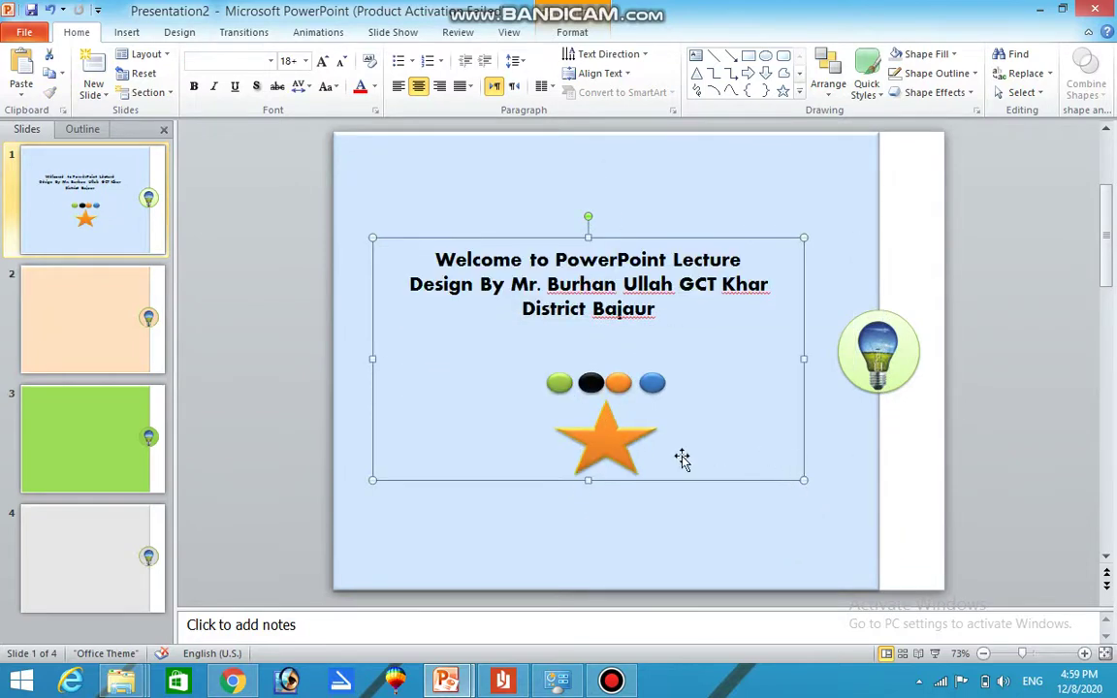
Step: Centre the group on the blue panel, then show the peach slide 2
drag(693, 375, 694, 357)
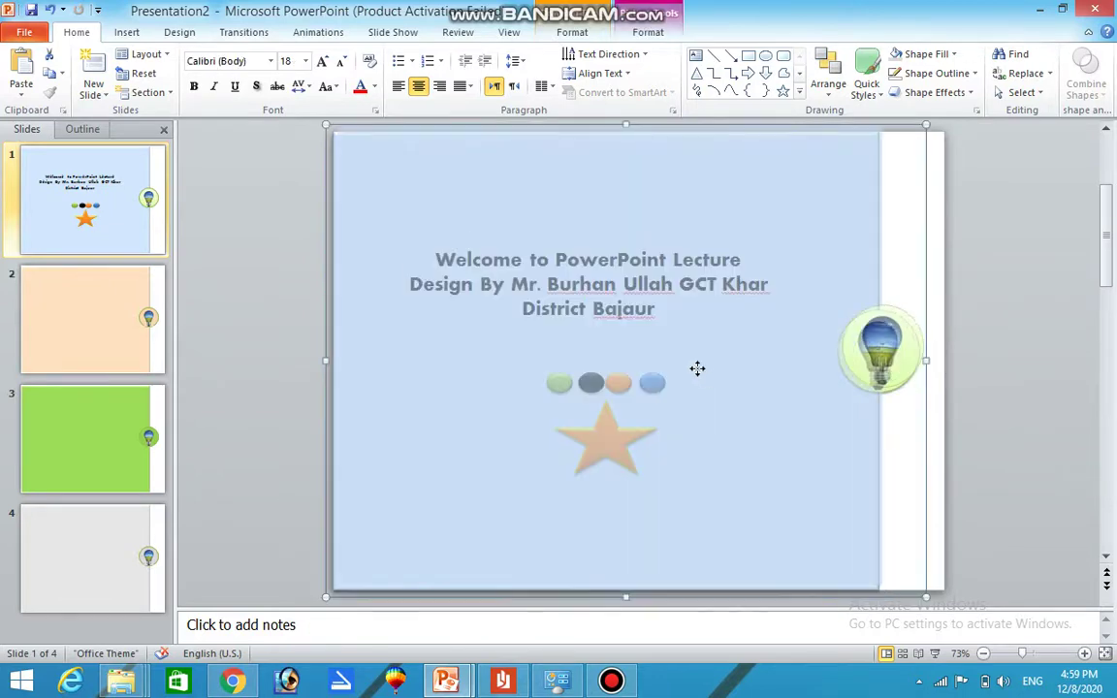
drag(694, 357, 691, 369)
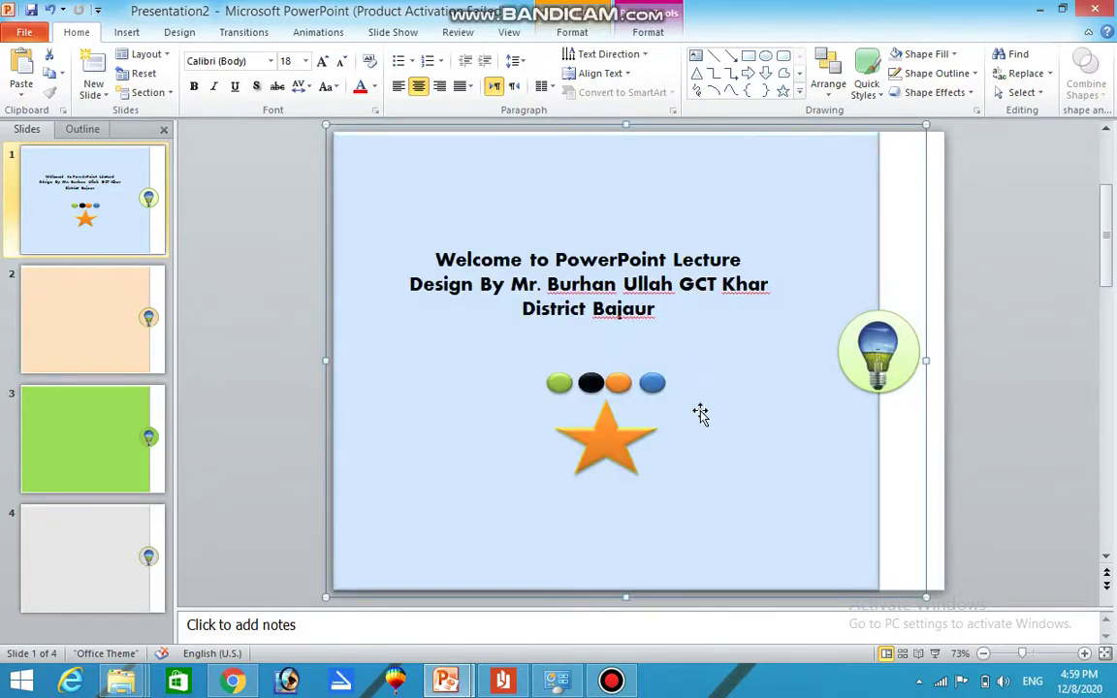
drag(618, 451, 632, 443)
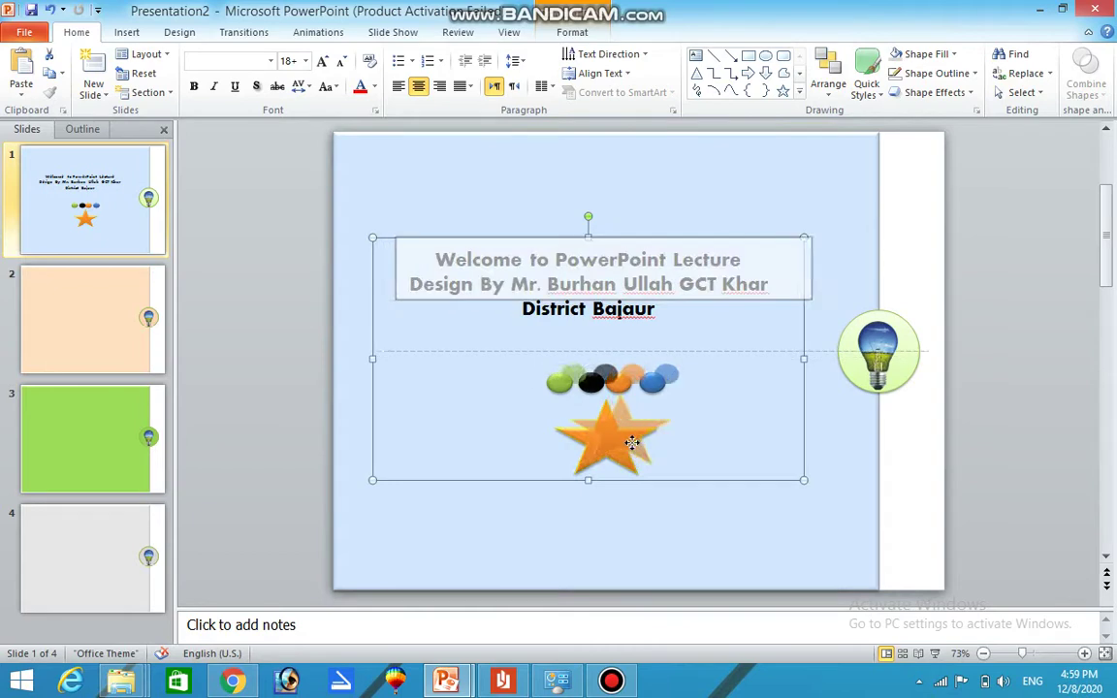
click(989, 357)
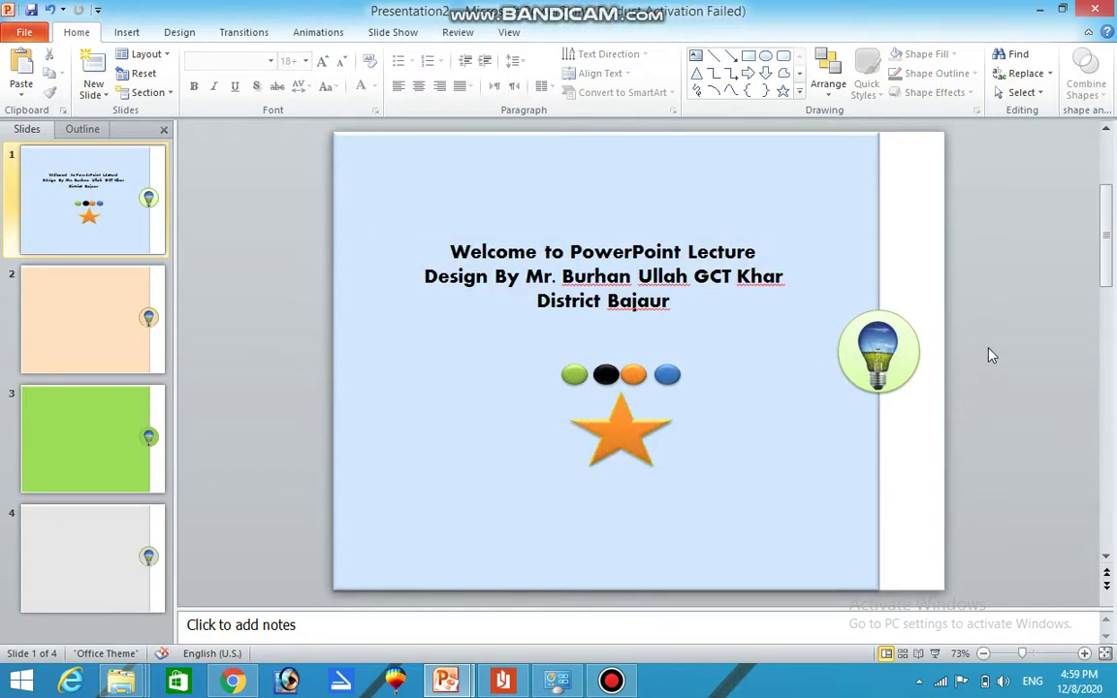
click(83, 326)
Step: Copy the 2010/2011/2012 three-column heading group from the other presentation
mouse_move(448, 685)
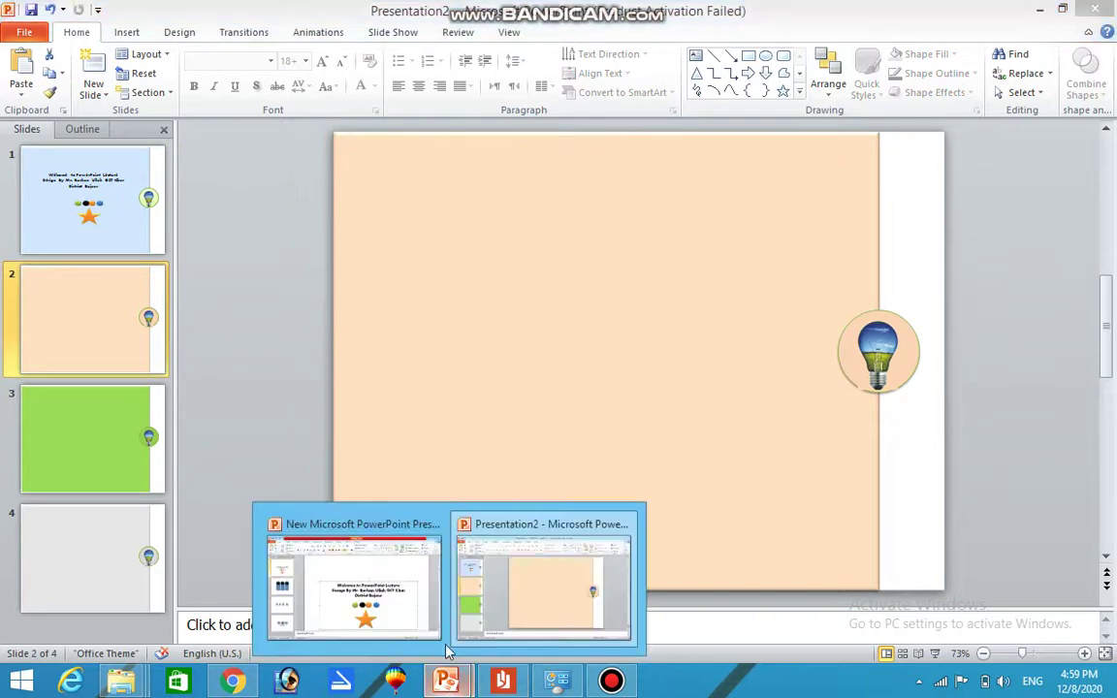
click(344, 549)
scroll(535, 323, down, 2)
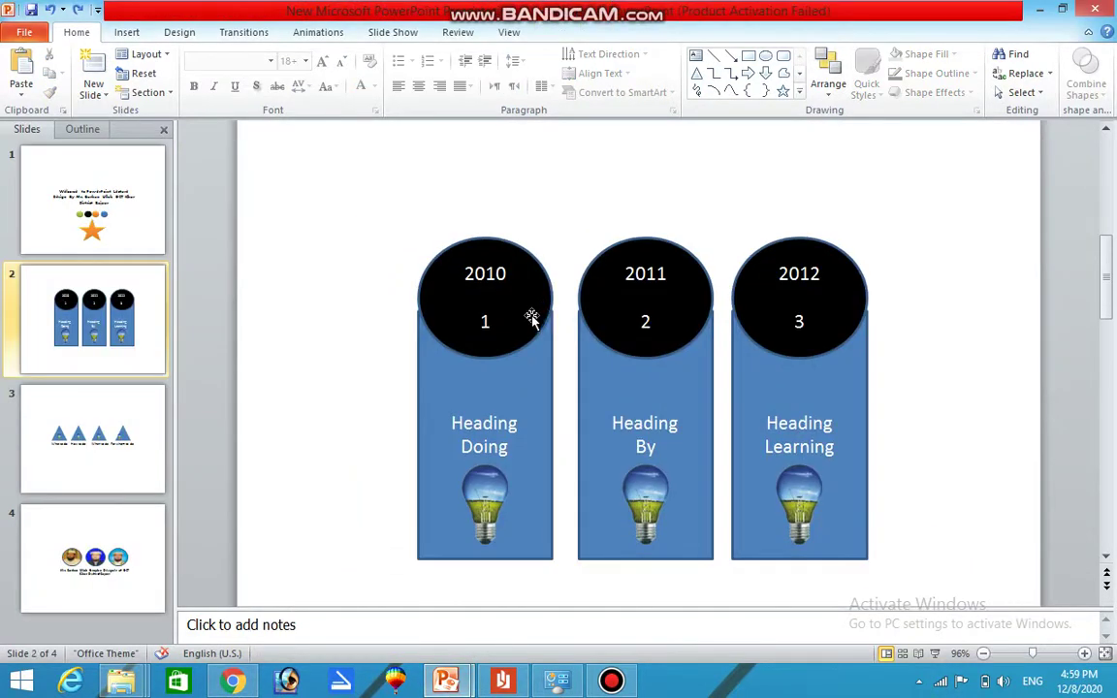
click(499, 405)
right_click(499, 406)
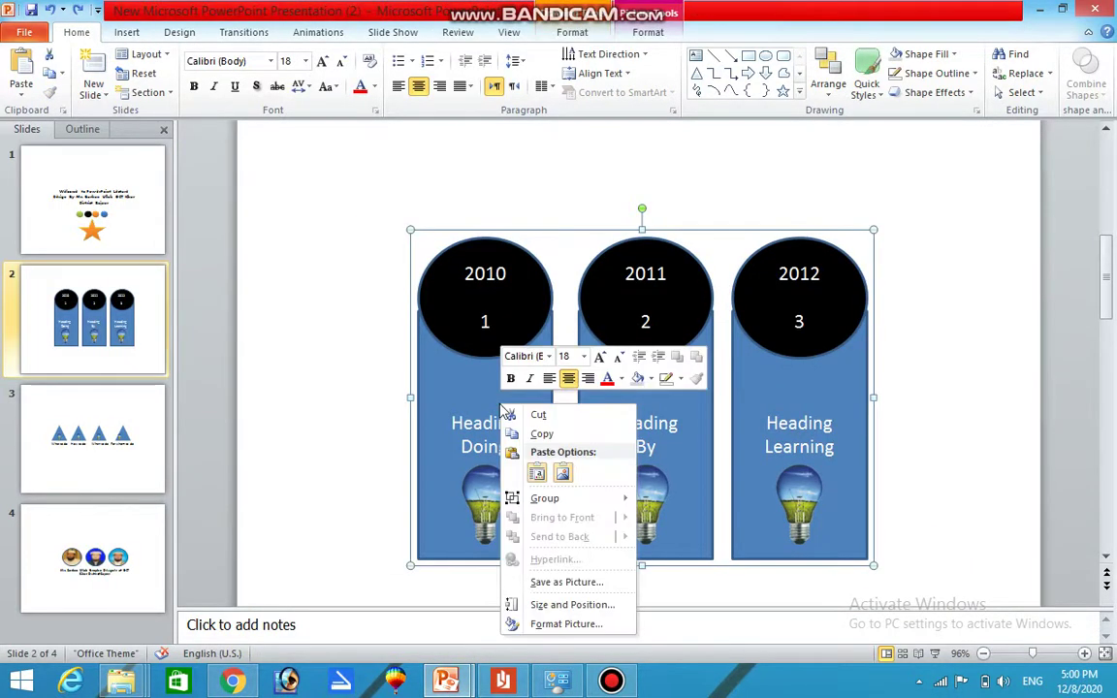
click(543, 431)
Step: Paste the heading columns onto peach slide 2 and shift them slightly left
mouse_move(445, 685)
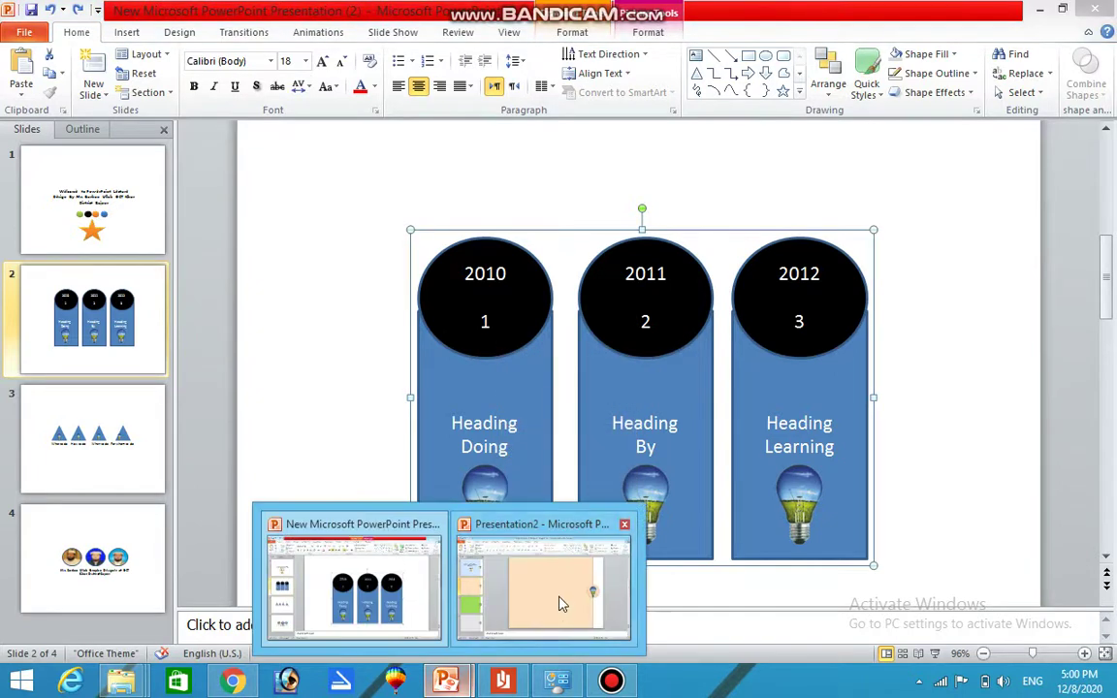
click(560, 602)
click(544, 327)
right_click(543, 324)
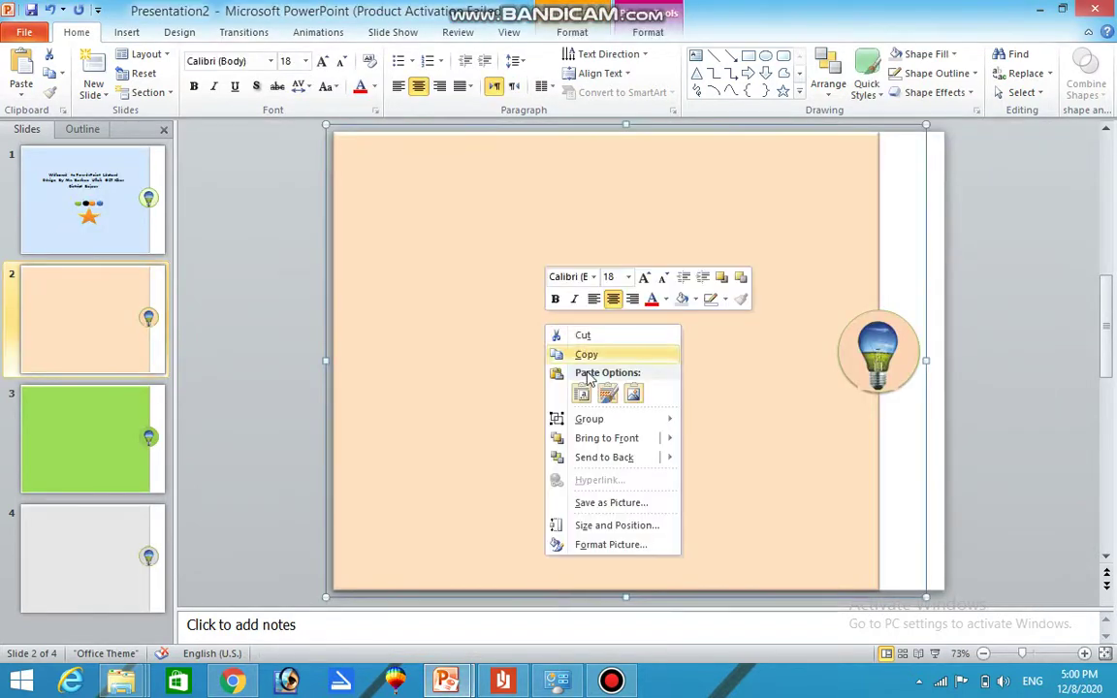
click(579, 393)
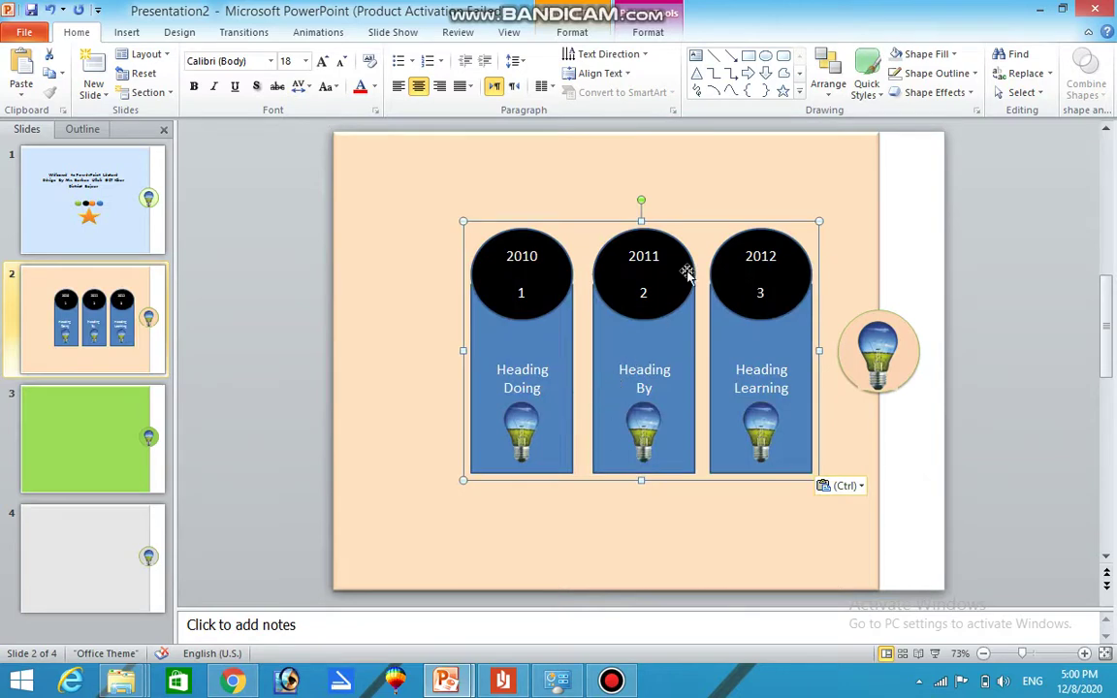
drag(677, 271, 647, 275)
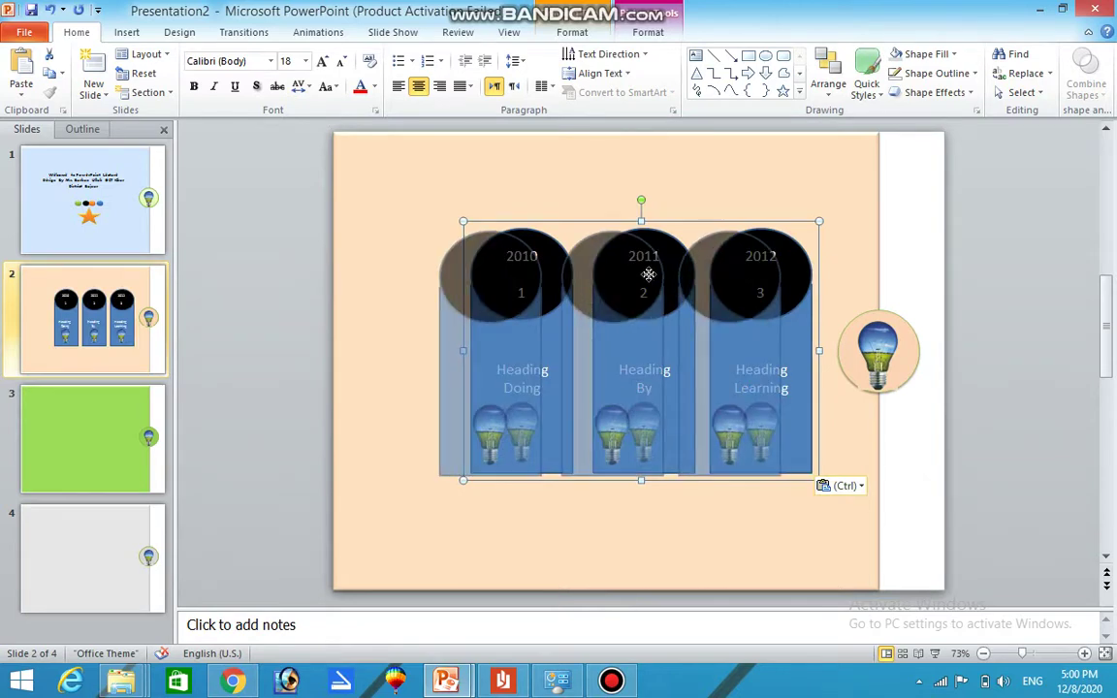
click(67, 443)
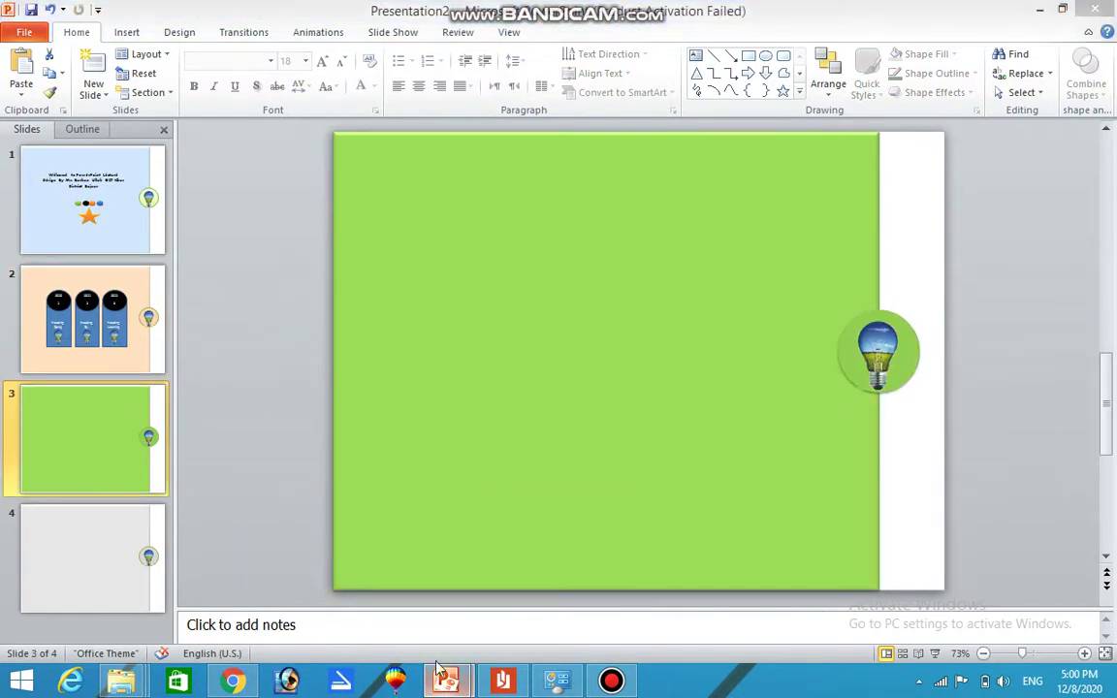
Step: Copy the group of four labelled triangles from the other presentation
mouse_move(445, 685)
click(366, 543)
key(alt+Tab)
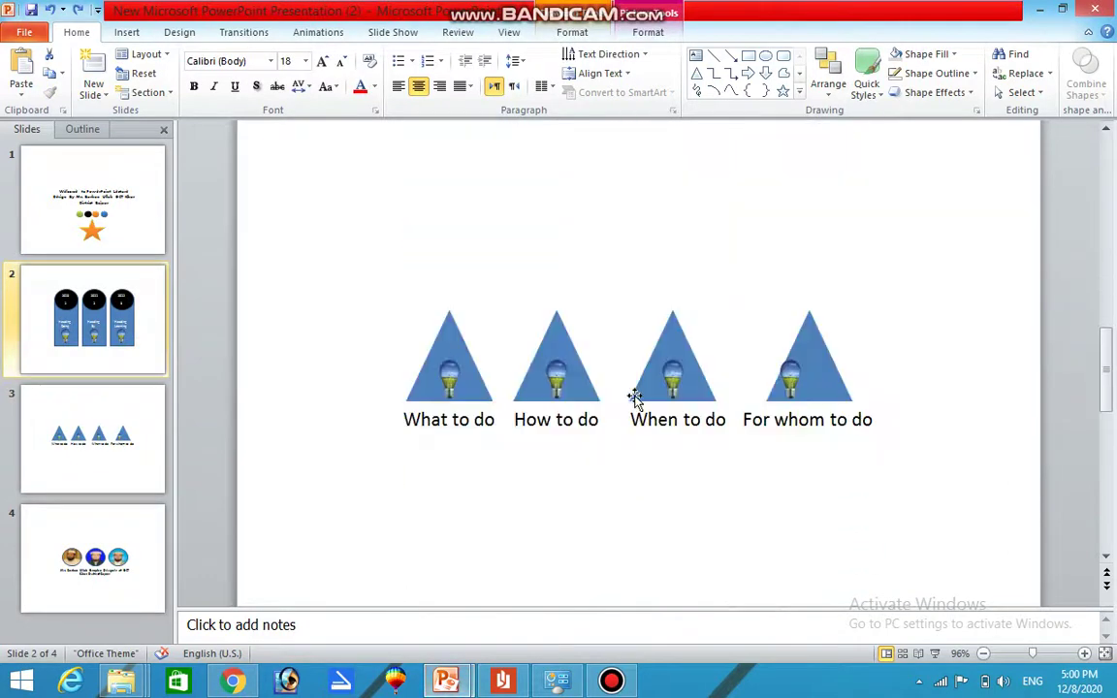
click(572, 394)
right_click(575, 393)
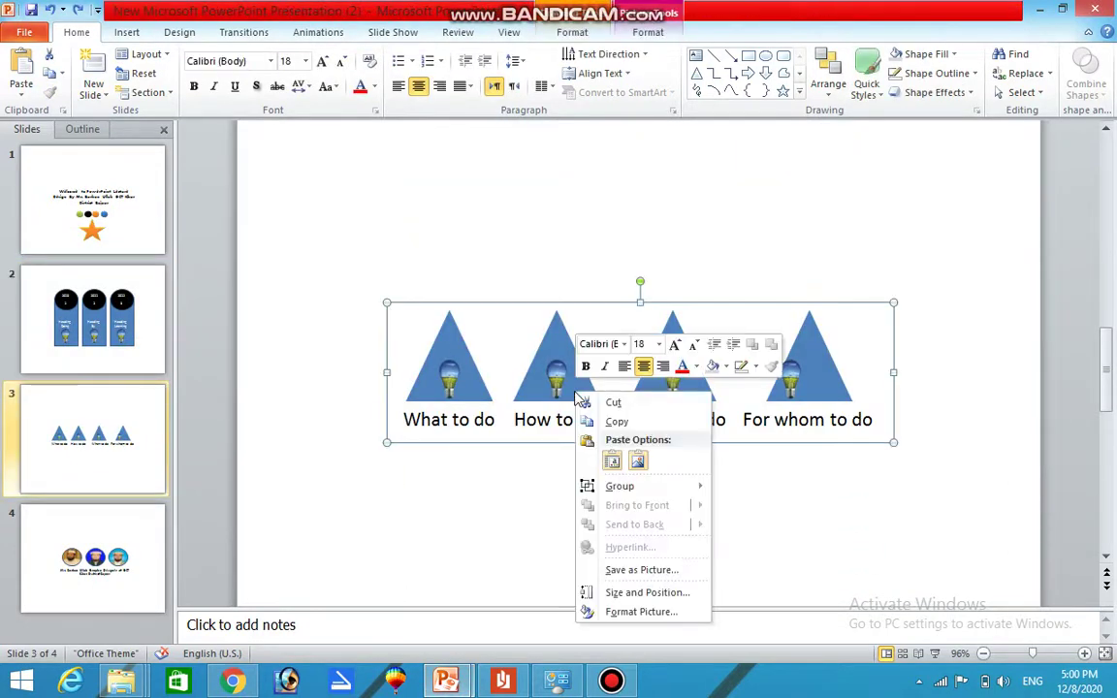
click(617, 422)
Step: Paste the What/How/When/For whom triangles onto green slide 3 and reposition them
mouse_move(444, 685)
click(563, 603)
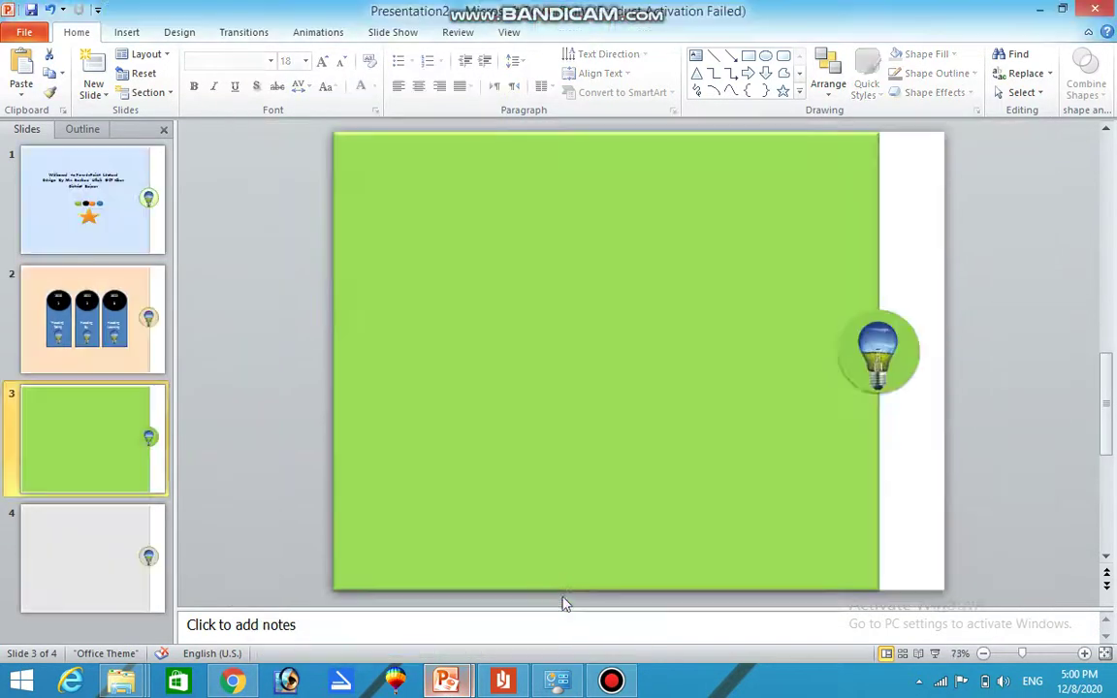
click(511, 309)
right_click(511, 303)
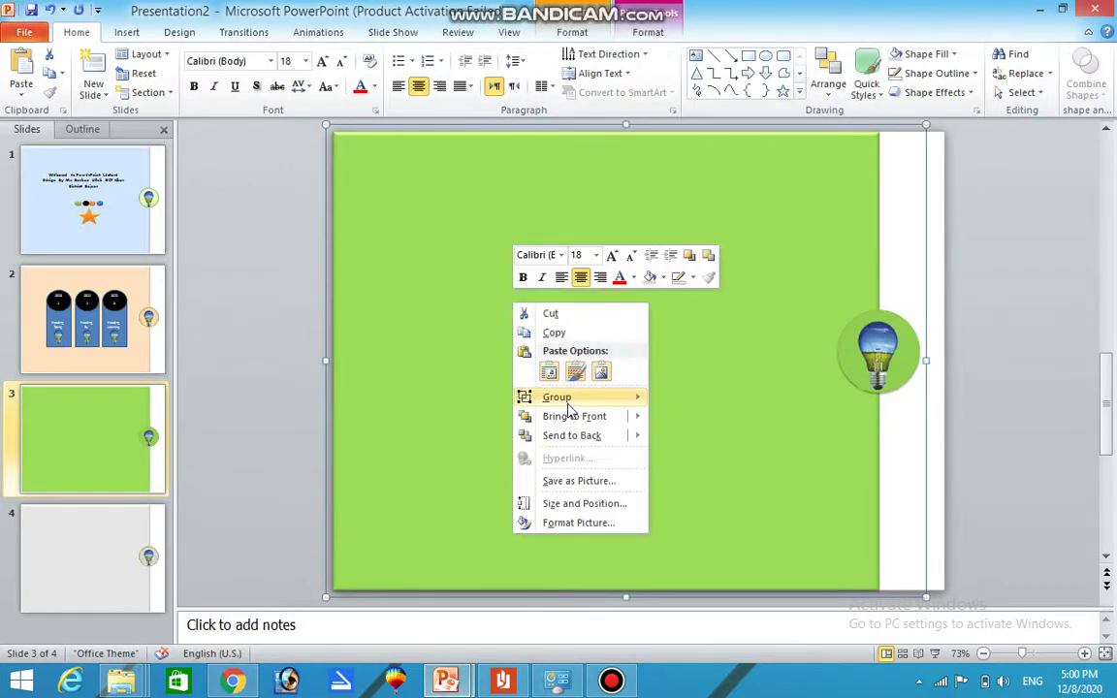
click(542, 369)
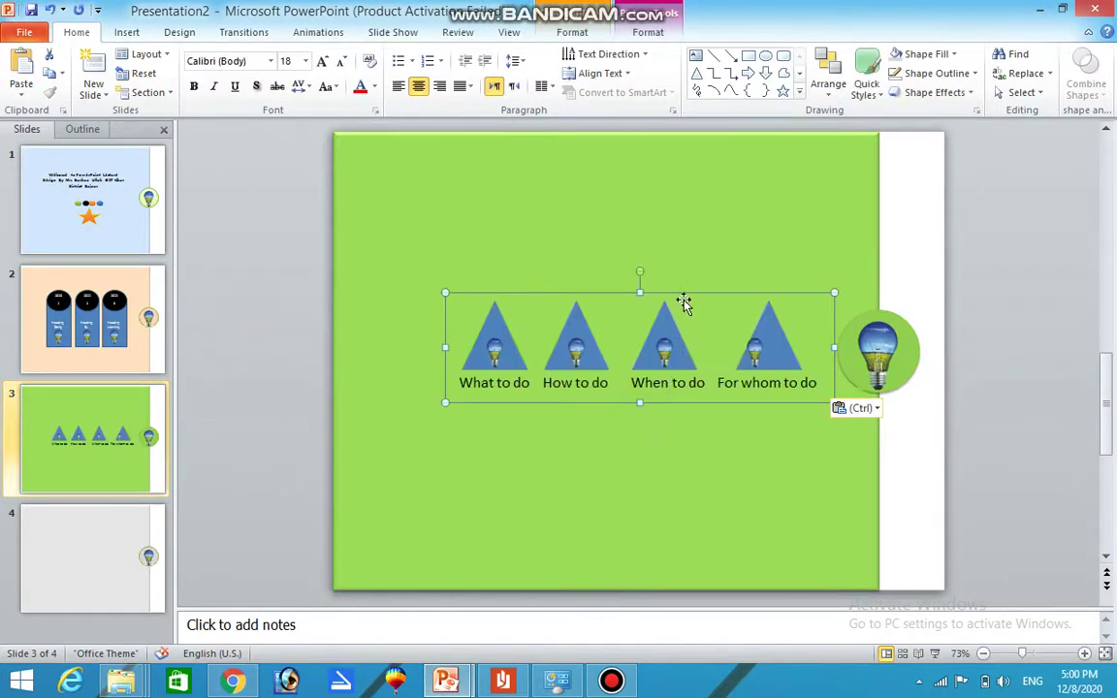
drag(684, 304, 687, 300)
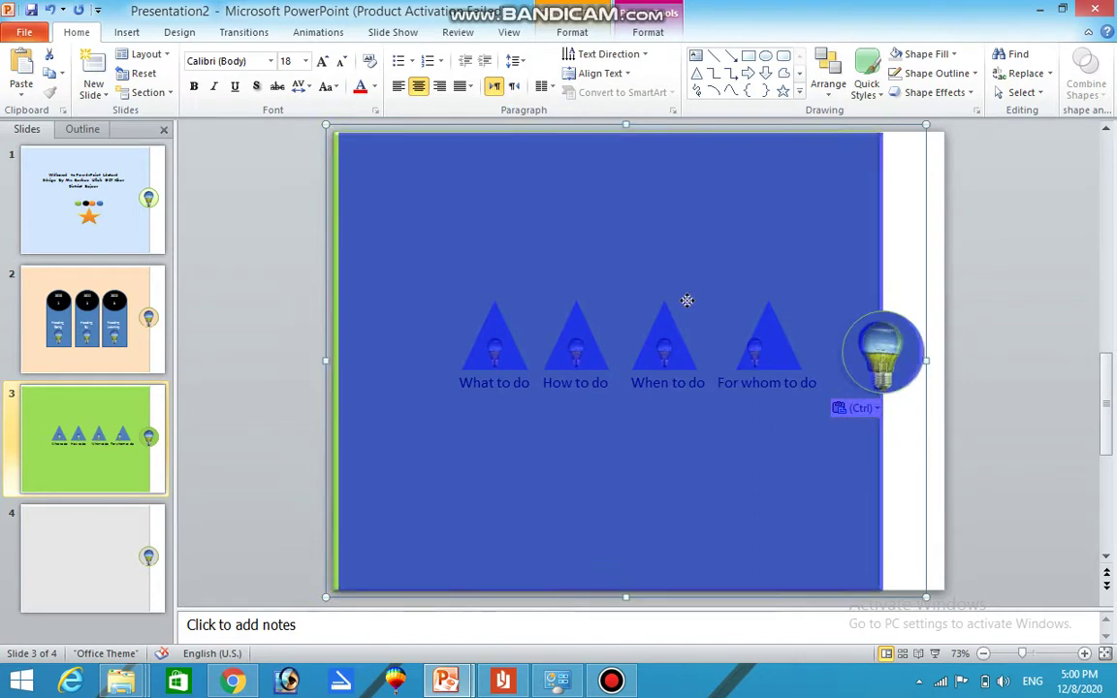
mouse_move(687, 301)
mouse_down()
mouse_move(662, 361)
mouse_move(641, 357)
mouse_up()
click(69, 562)
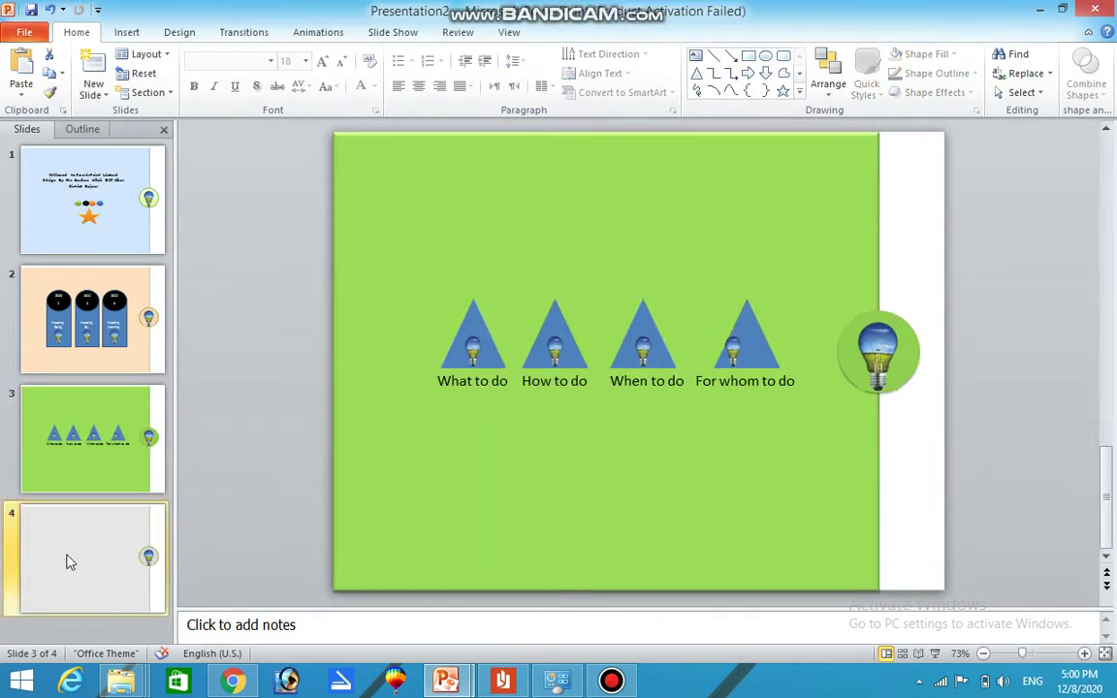
Step: Copy the photo group with its caption from the other presentation's slide 4
mouse_move(445, 681)
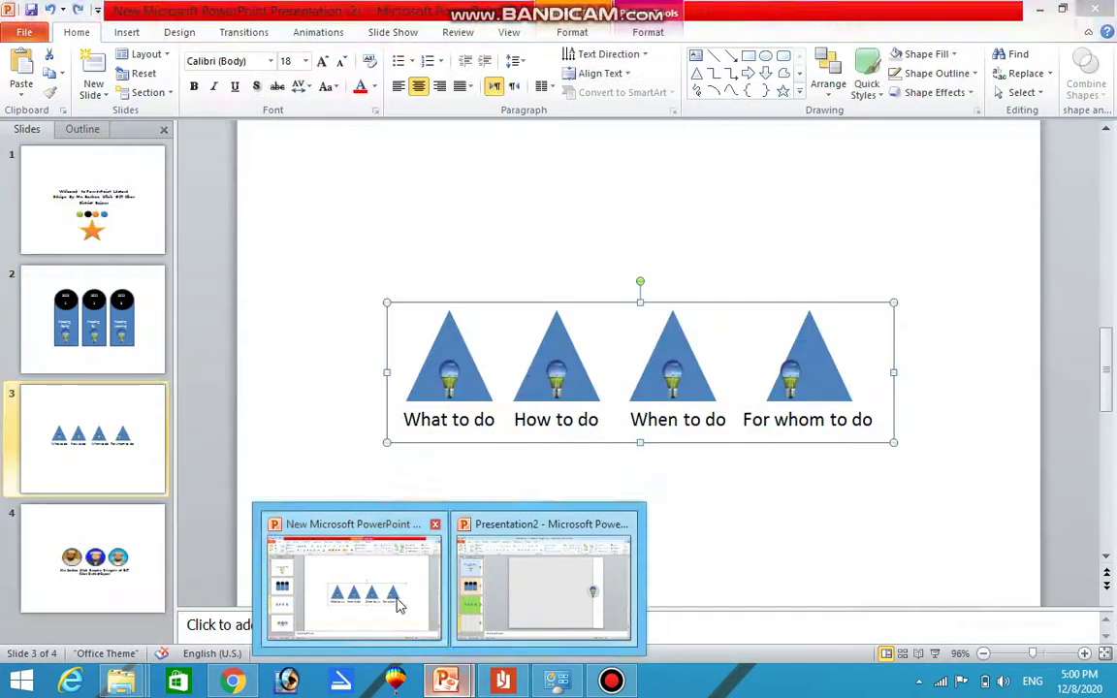
click(398, 600)
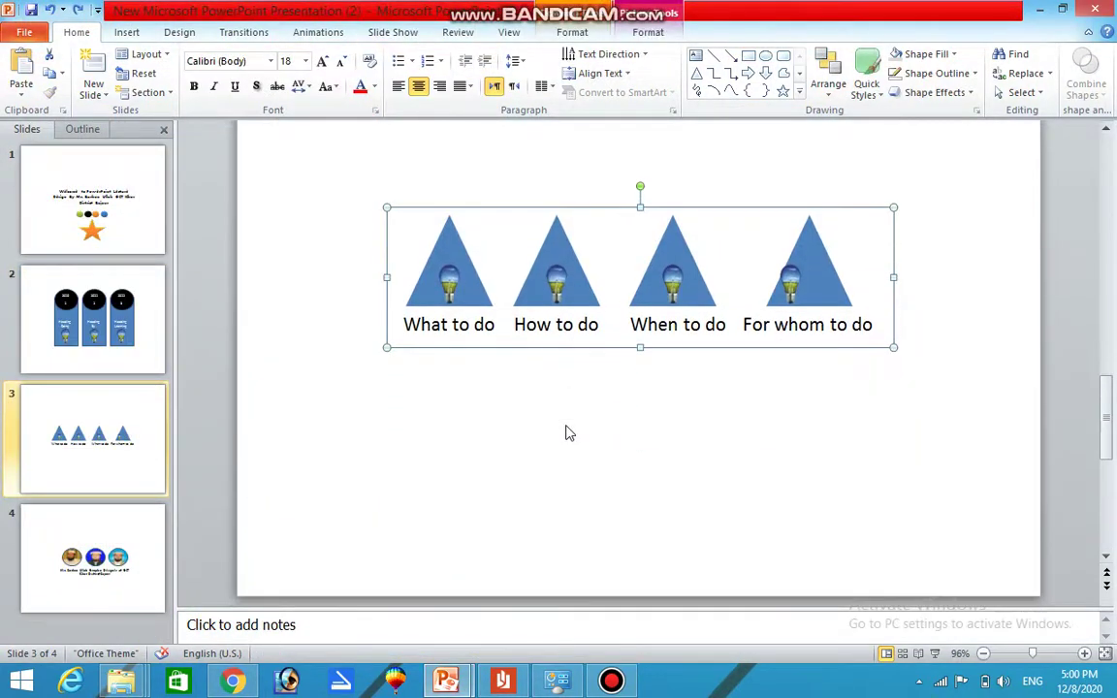
scroll(569, 434, down, 3)
click(558, 417)
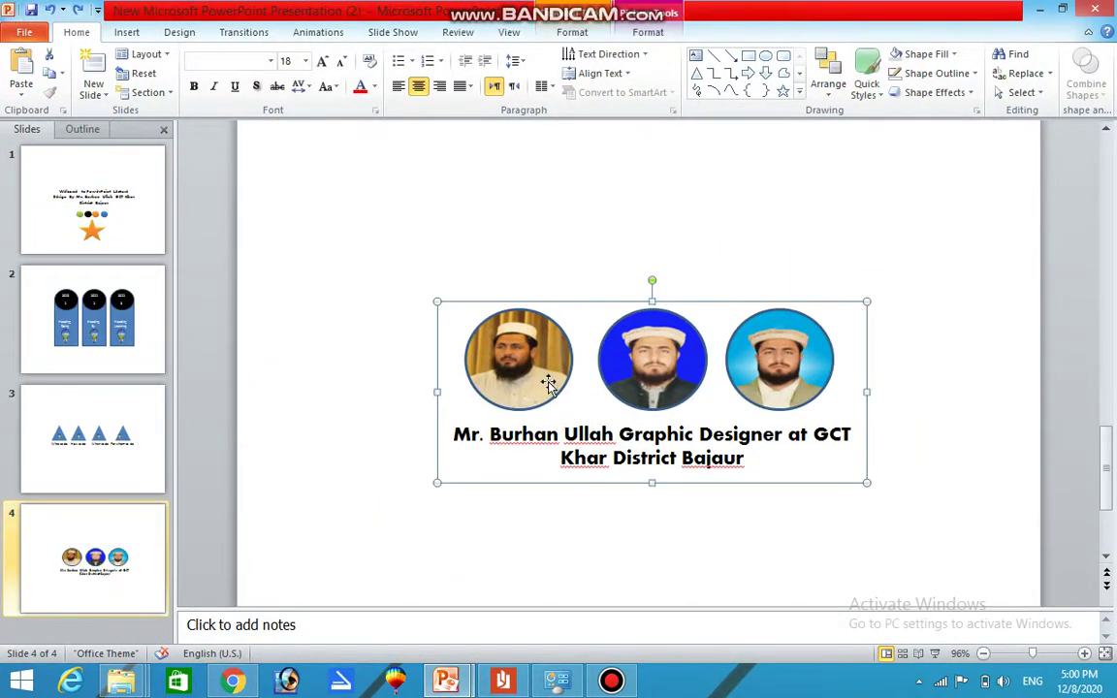
right_click(549, 384)
click(573, 411)
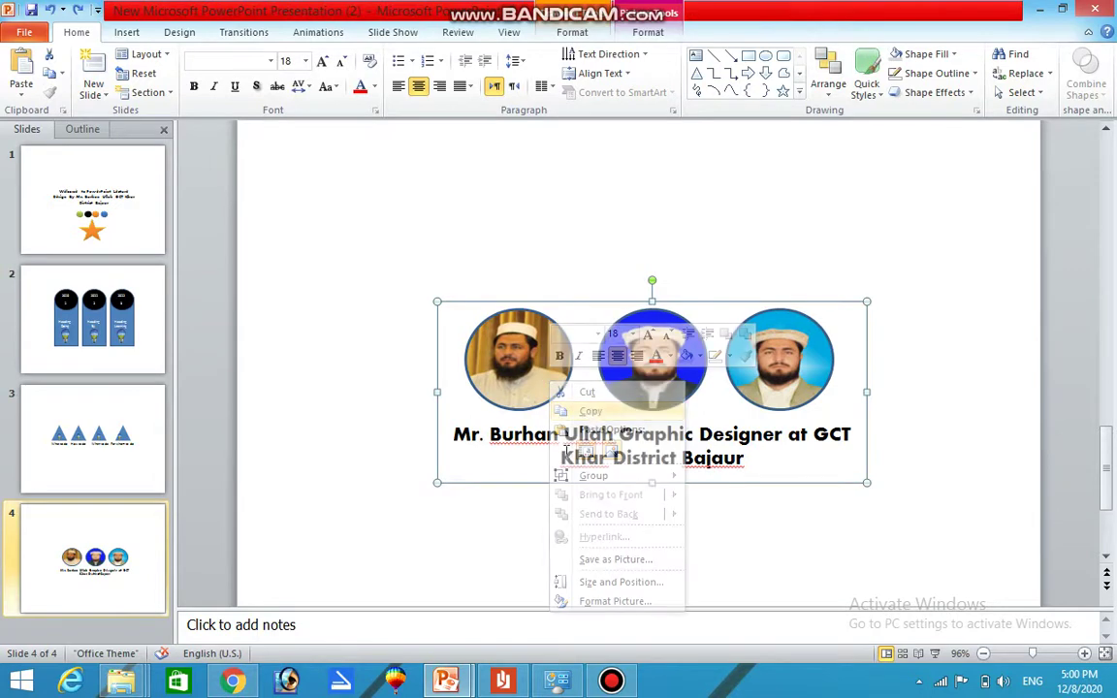
Step: Paste the round photos and caption onto grey slide 4 using the destination theme
click(446, 684)
click(568, 584)
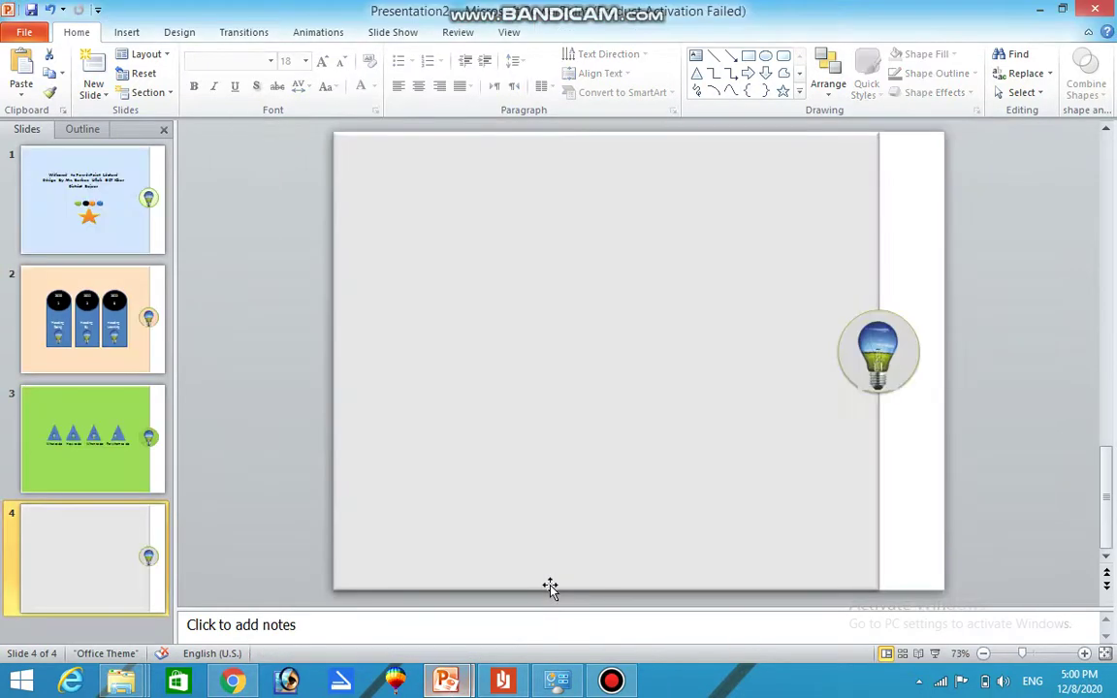
click(590, 343)
right_click(550, 259)
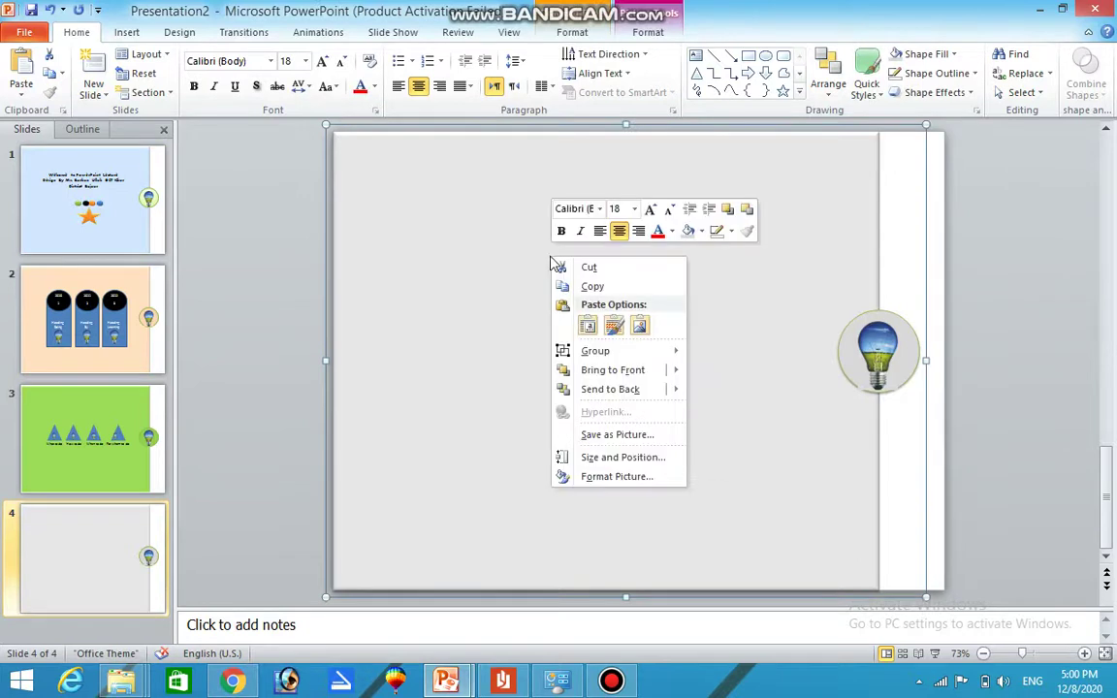
click(585, 325)
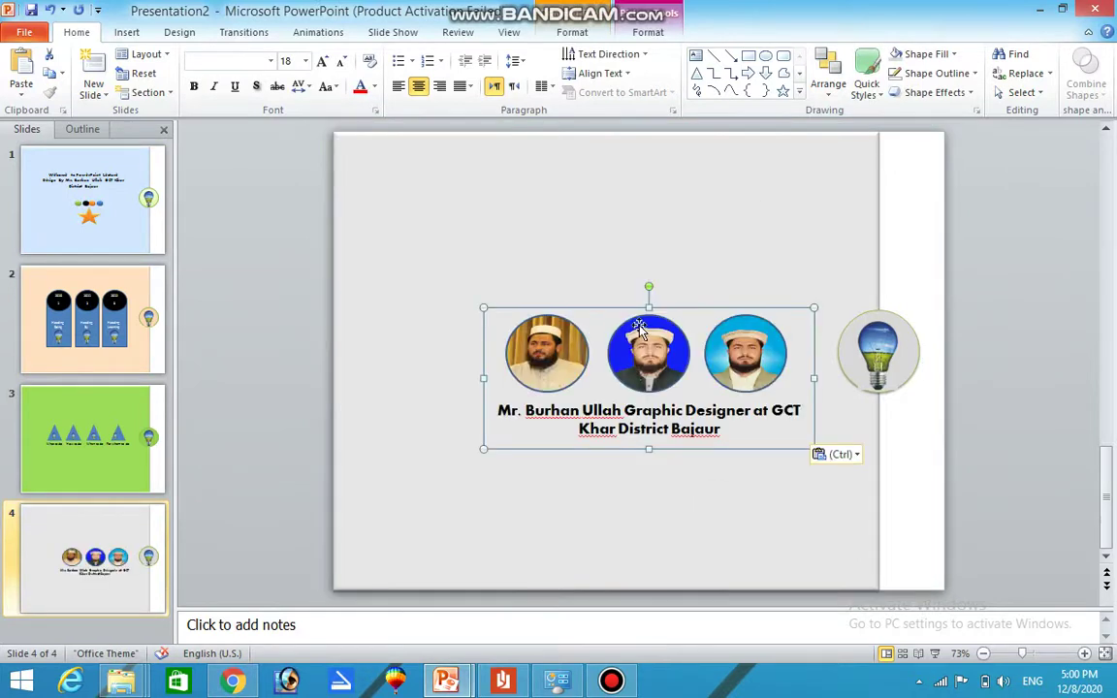
Step: Move the photo group up-left and enlarge it toward both sides
drag(477, 302, 392, 260)
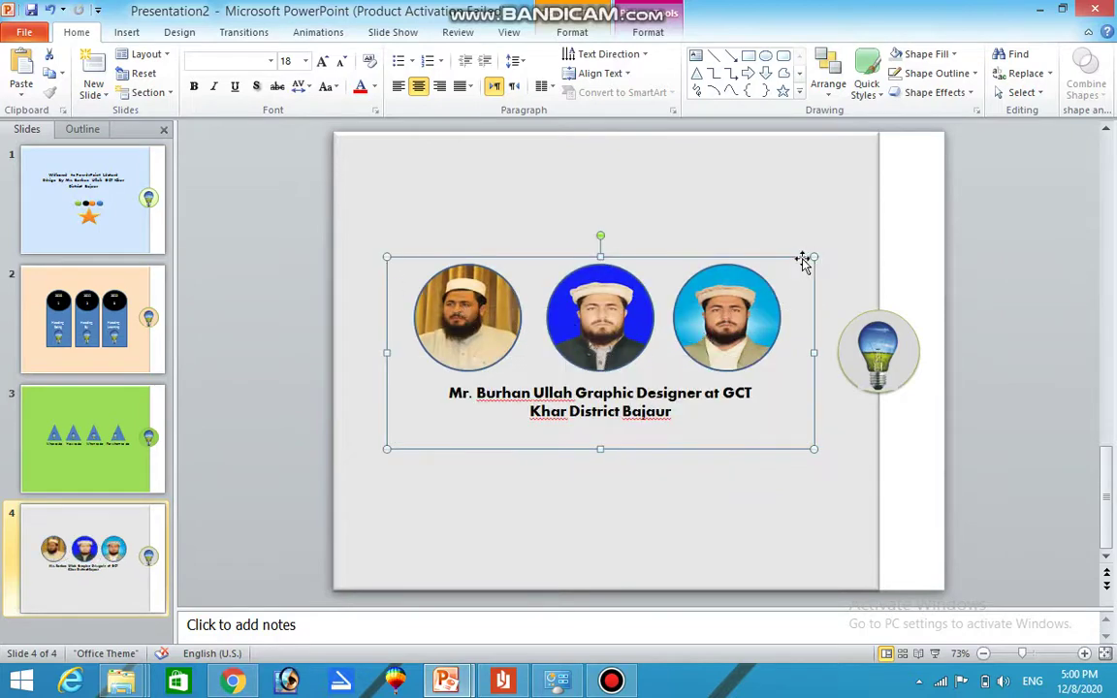
drag(812, 255, 835, 233)
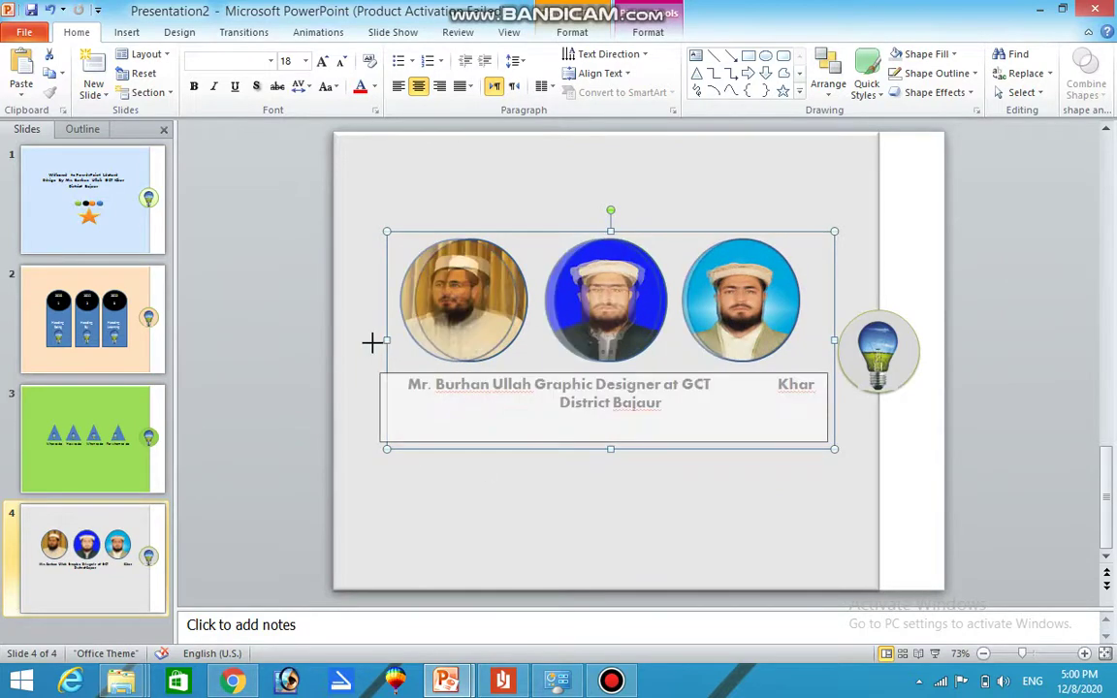
drag(388, 342, 362, 342)
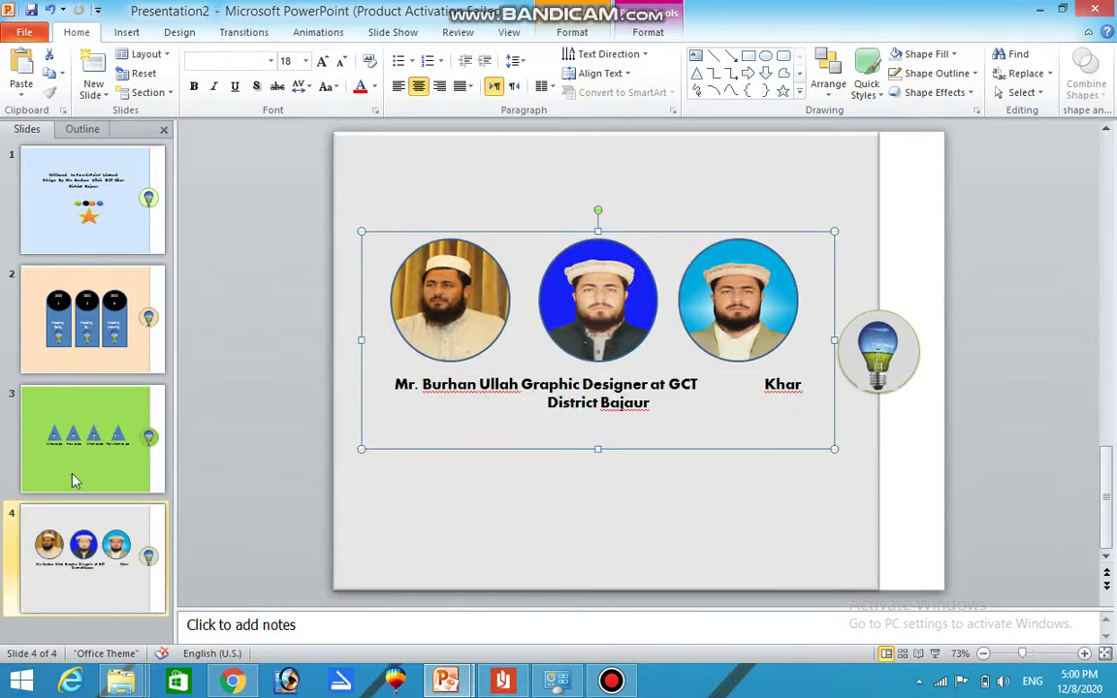
click(57, 426)
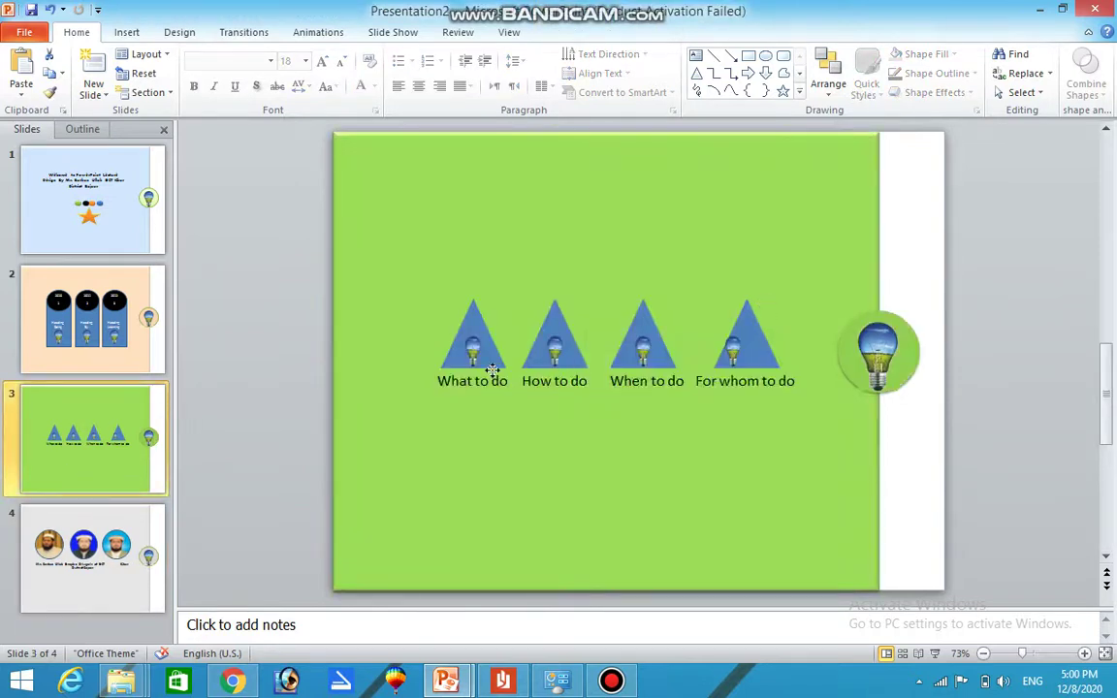
Step: Enlarge the four-triangle group on slide 3 downward to both sides
click(486, 370)
drag(423, 401, 351, 439)
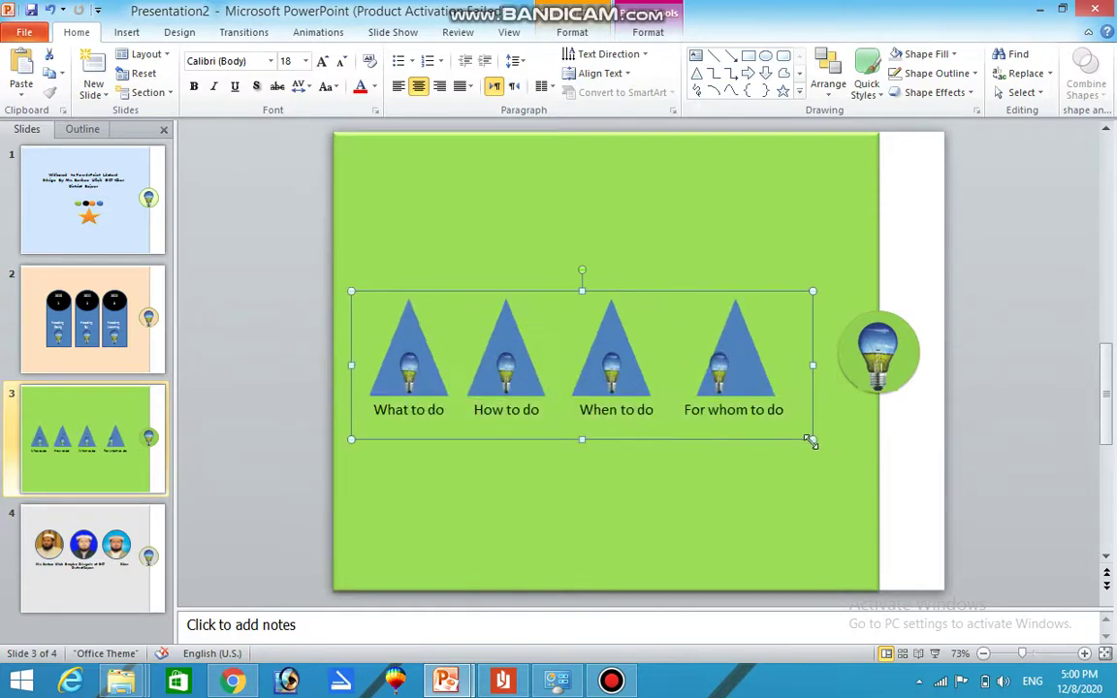
drag(811, 441, 845, 460)
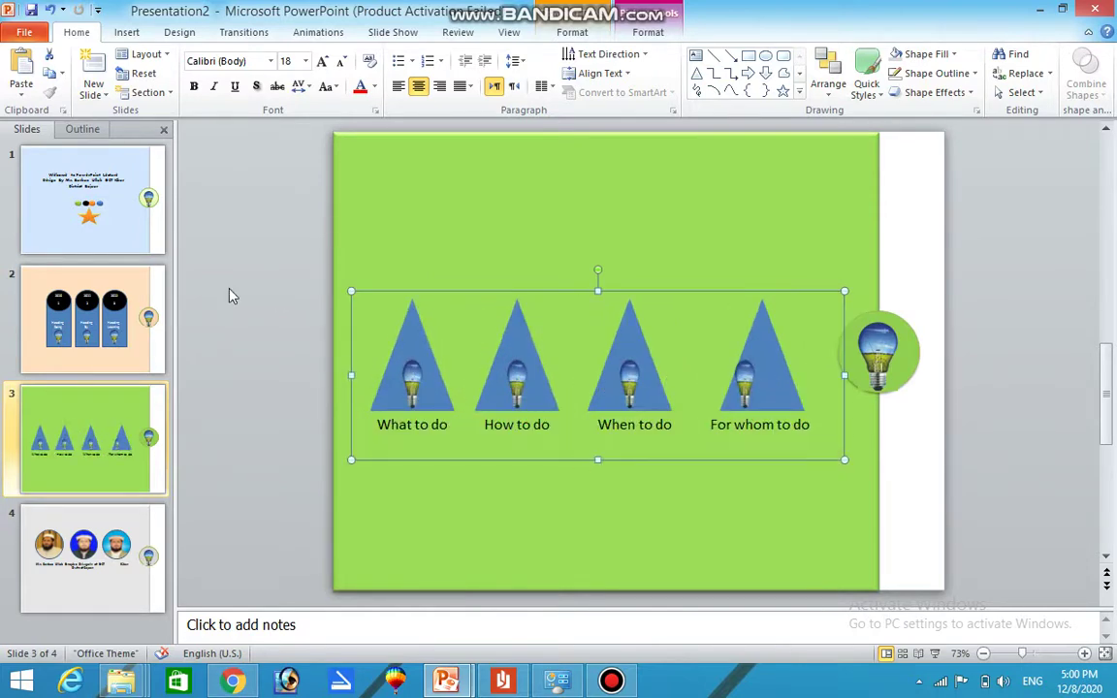
Step: Enlarge the three-column group on slide 2 from both corners
click(79, 303)
click(503, 335)
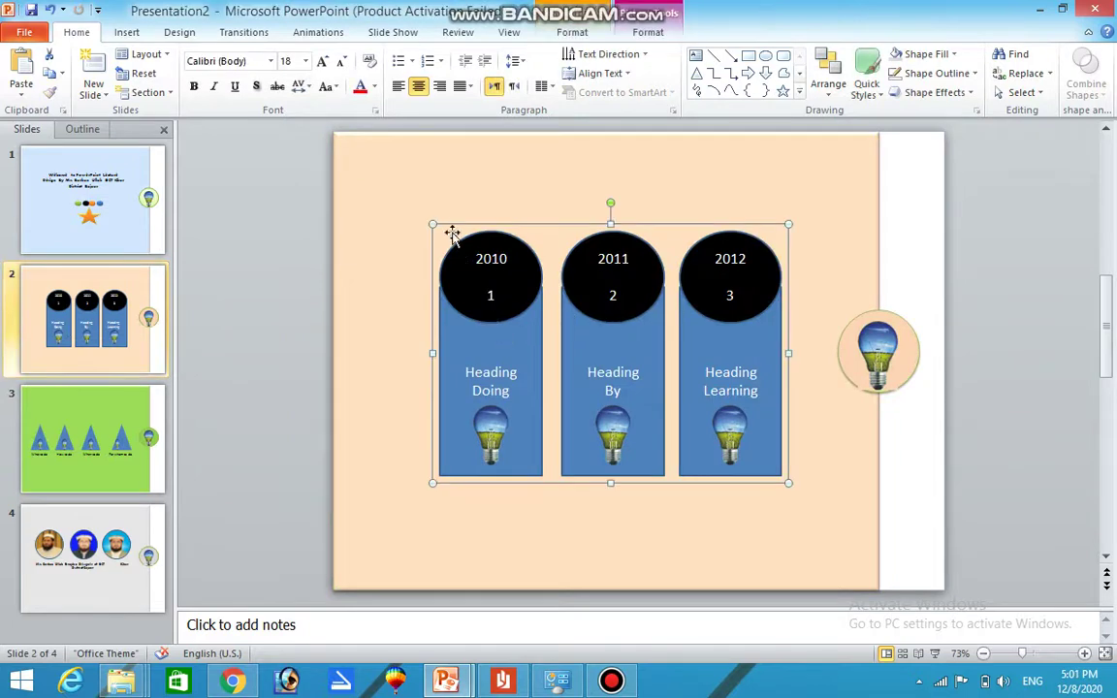
drag(433, 224, 382, 196)
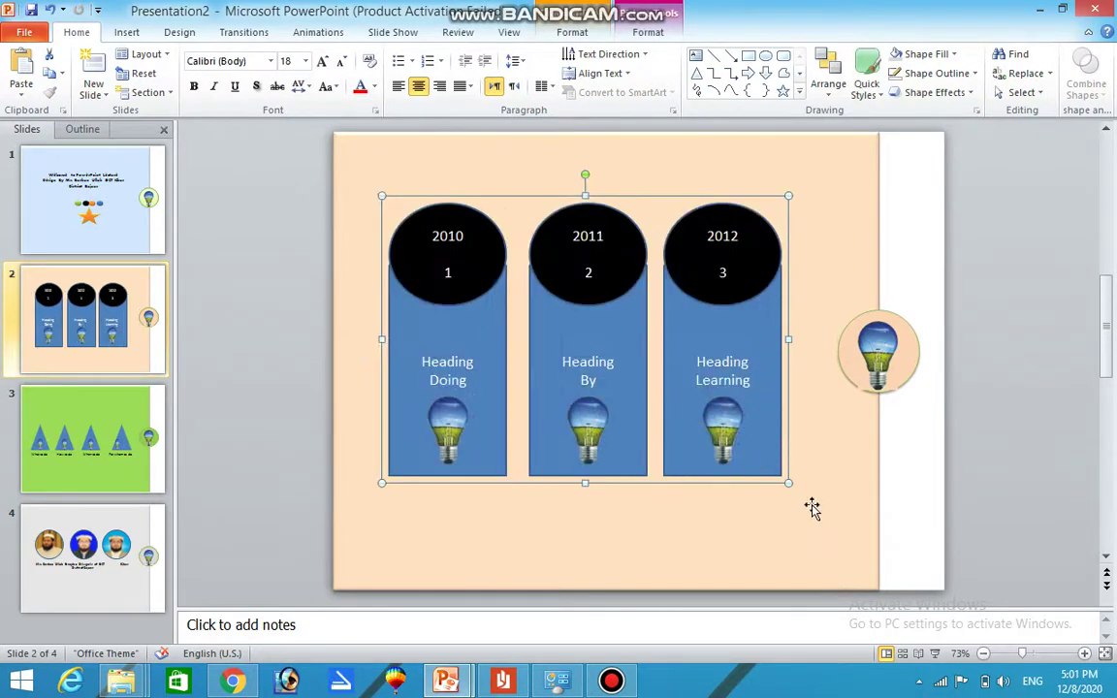
drag(796, 490, 816, 515)
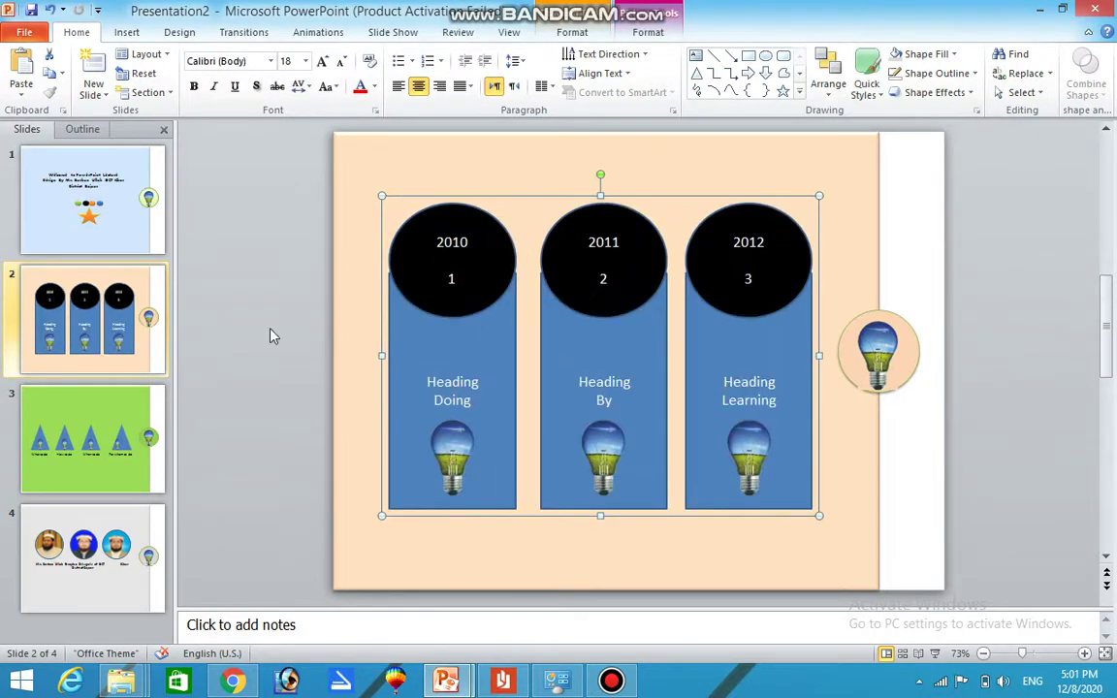
Step: Enlarge and raise the welcome title content on slide 1, then deselect it
click(102, 224)
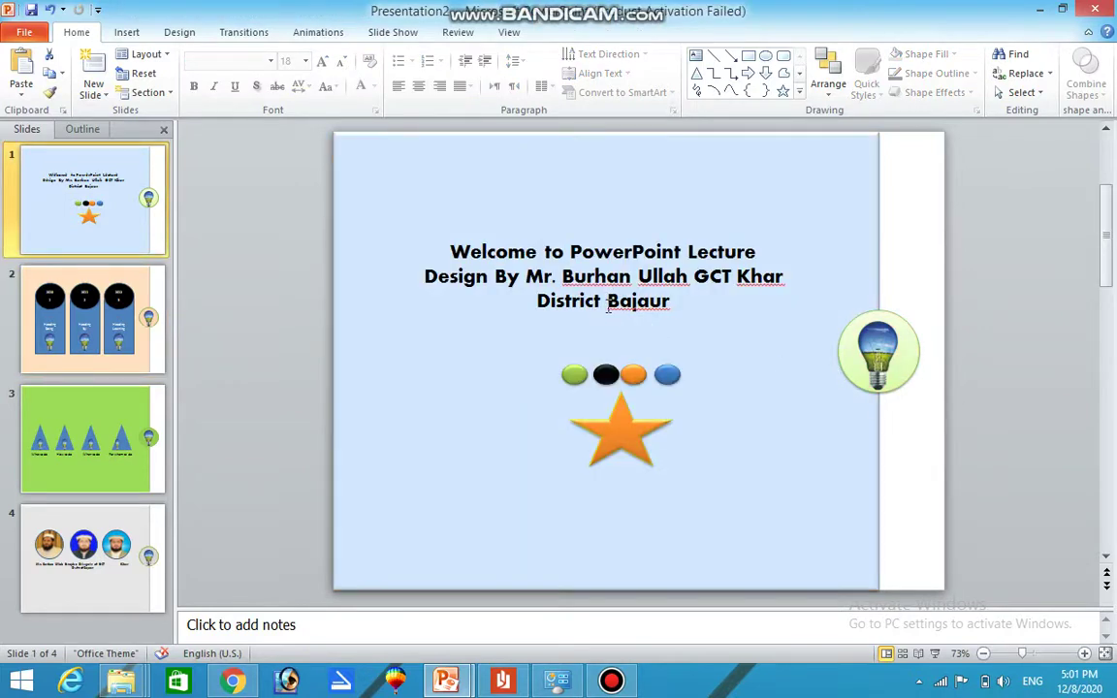
click(559, 277)
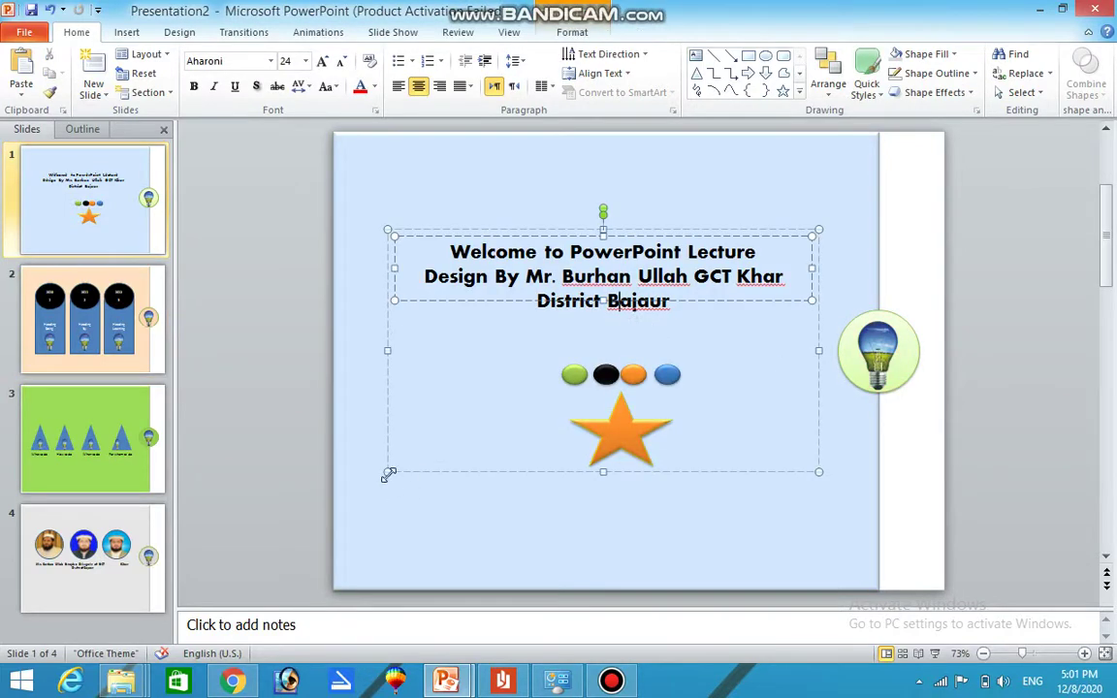
drag(384, 475, 349, 499)
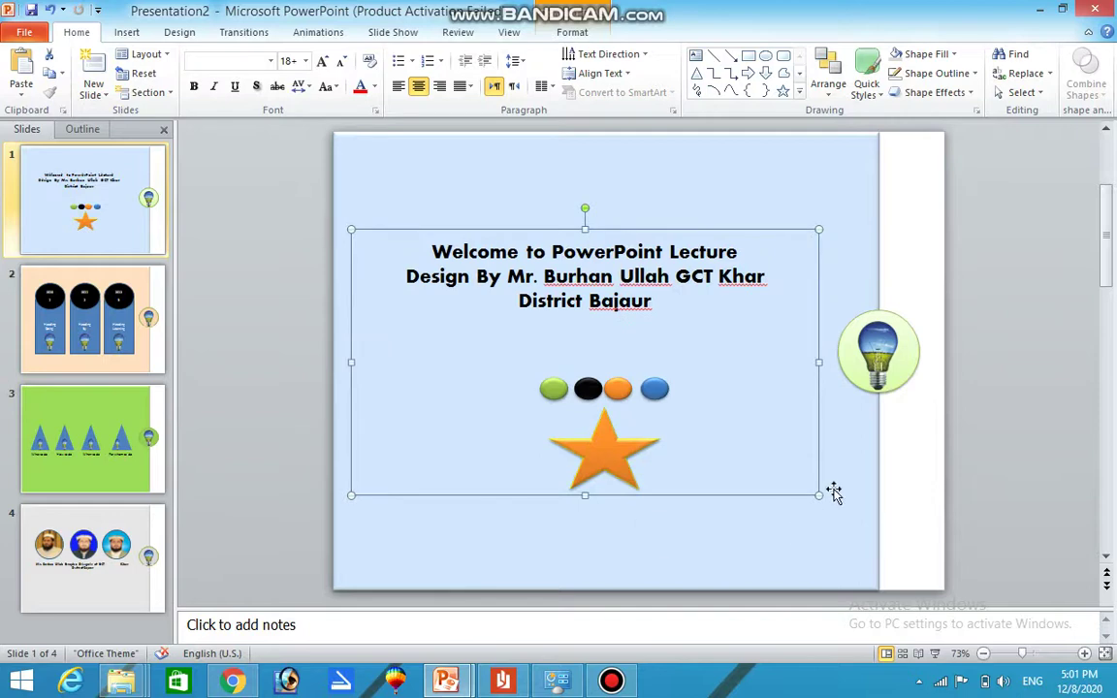
drag(819, 229, 841, 220)
click(724, 538)
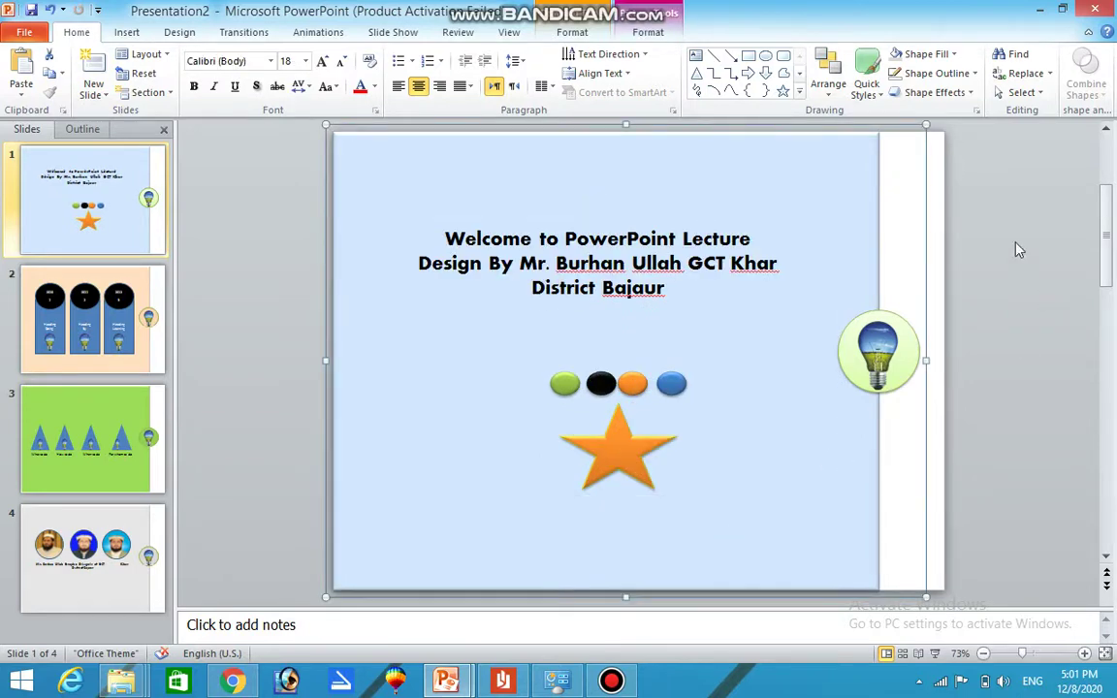
click(937, 242)
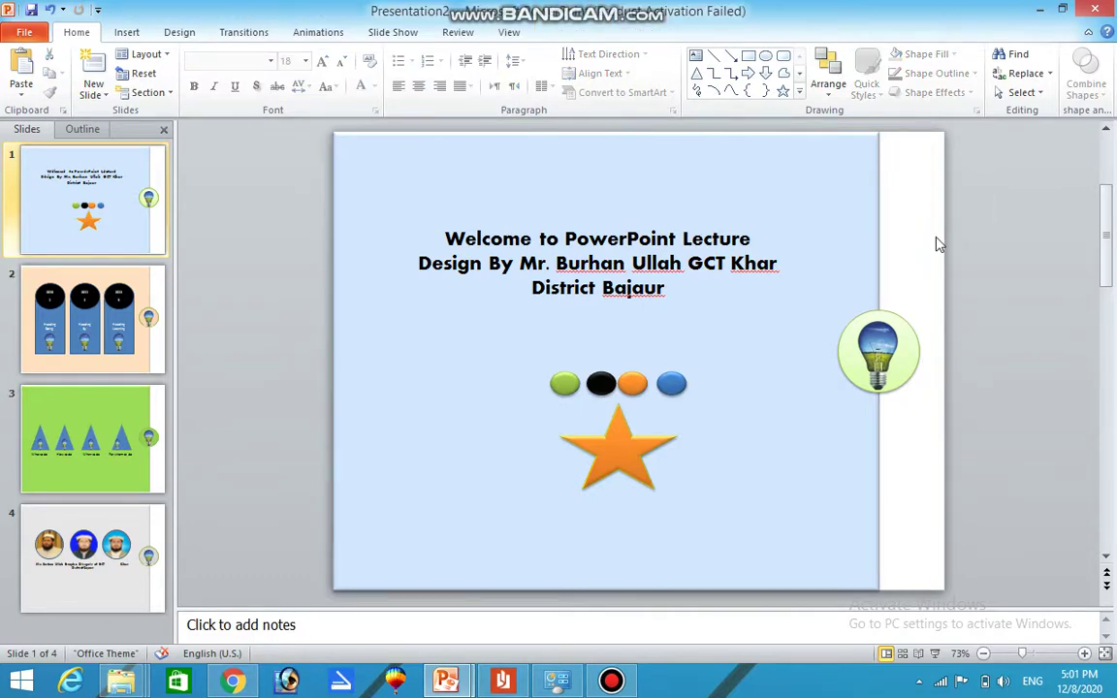
Step: Apply a Shapes motion path animation to slide 1's content
click(315, 33)
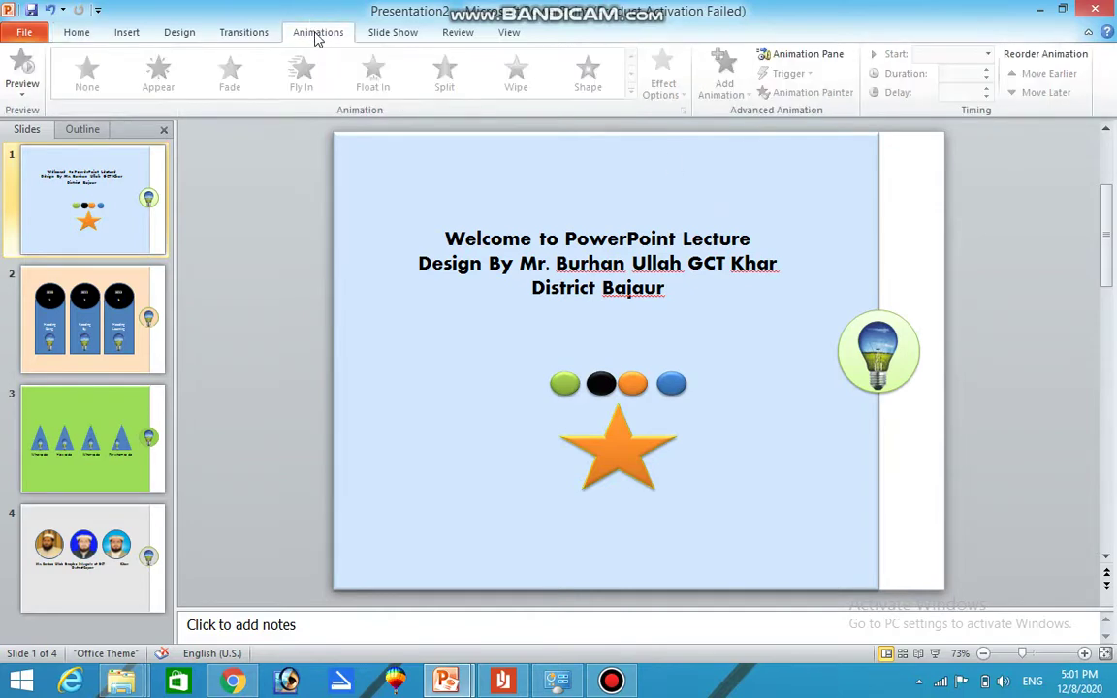
click(506, 205)
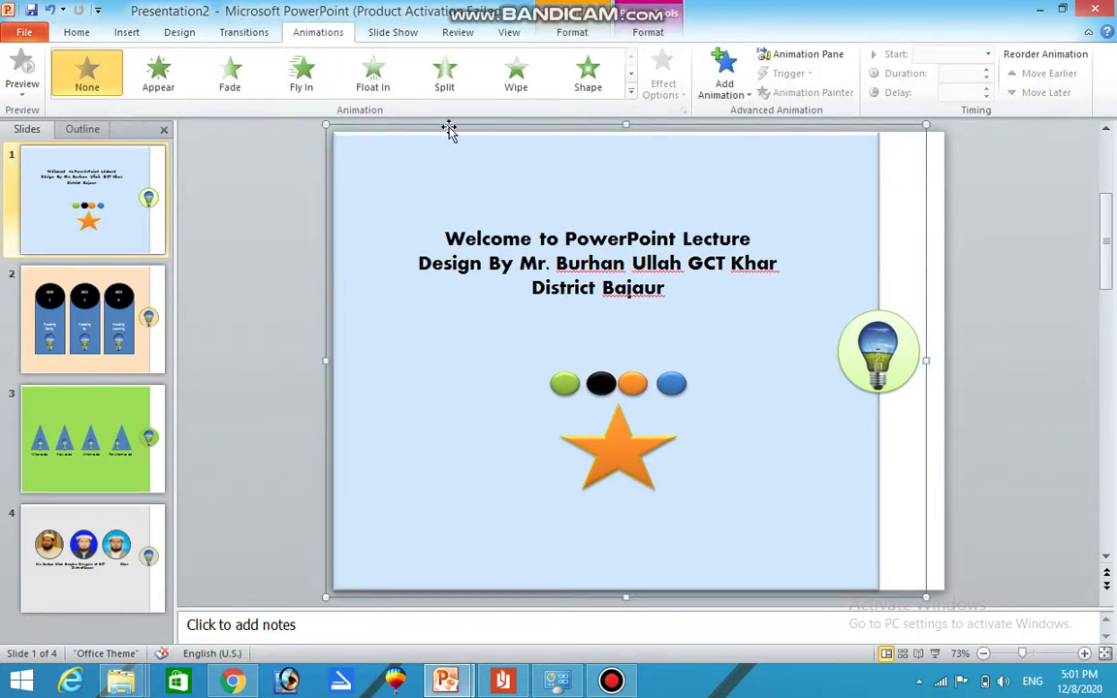
click(631, 91)
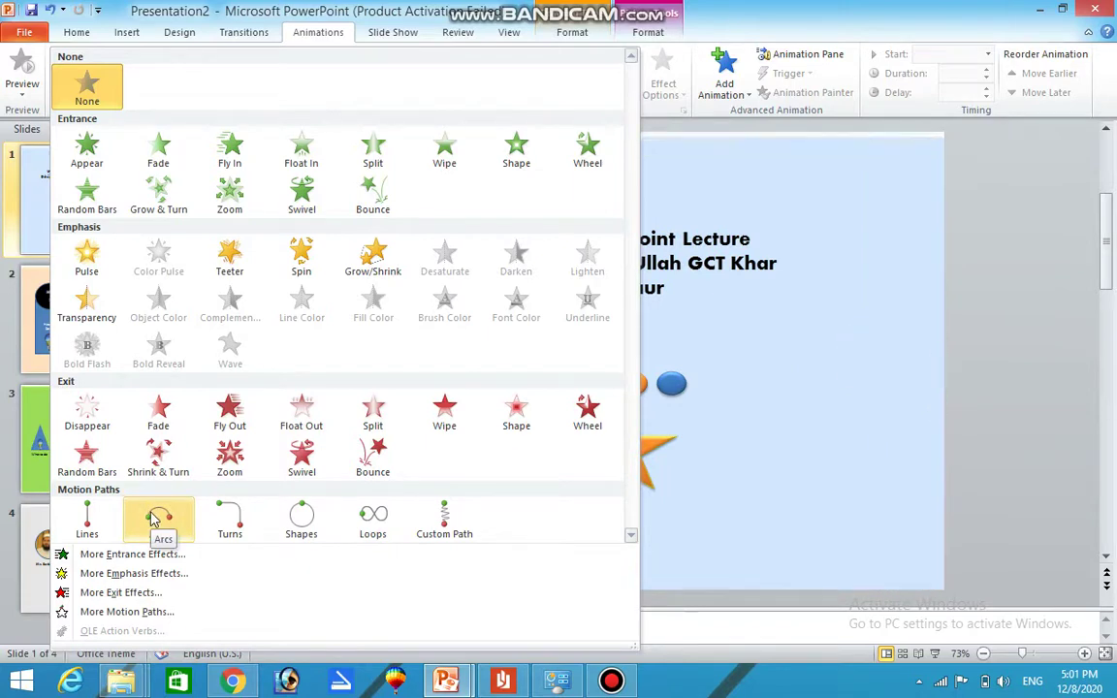
click(296, 522)
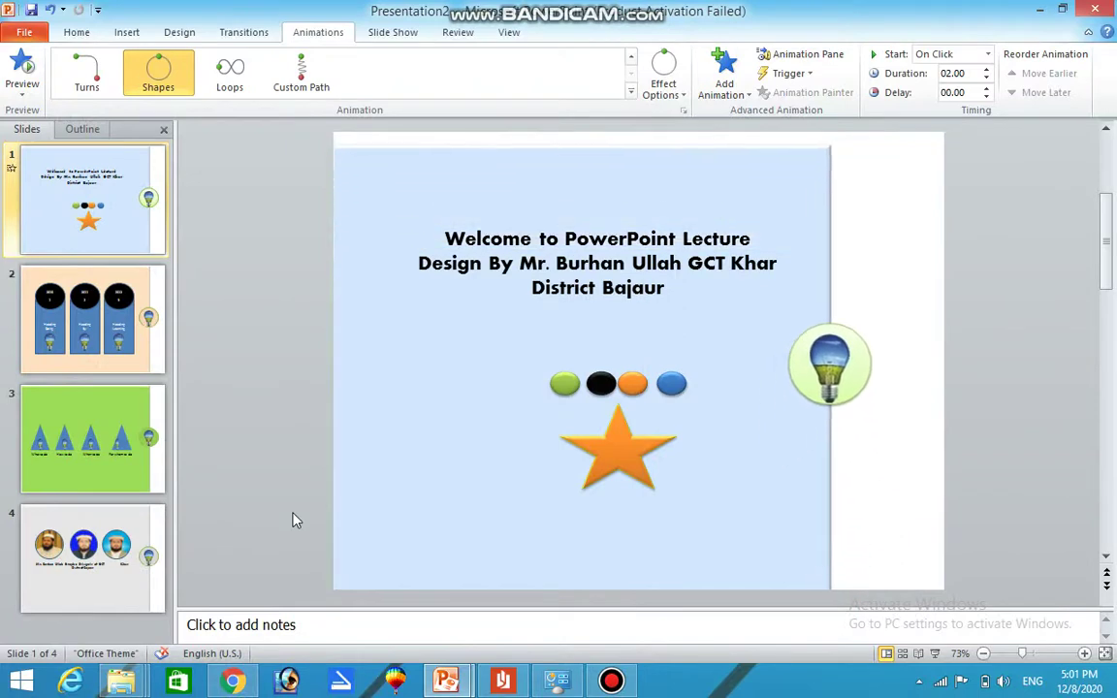
Step: Give the peach slide's heading column group a Shapes motion path
key(Page_Down)
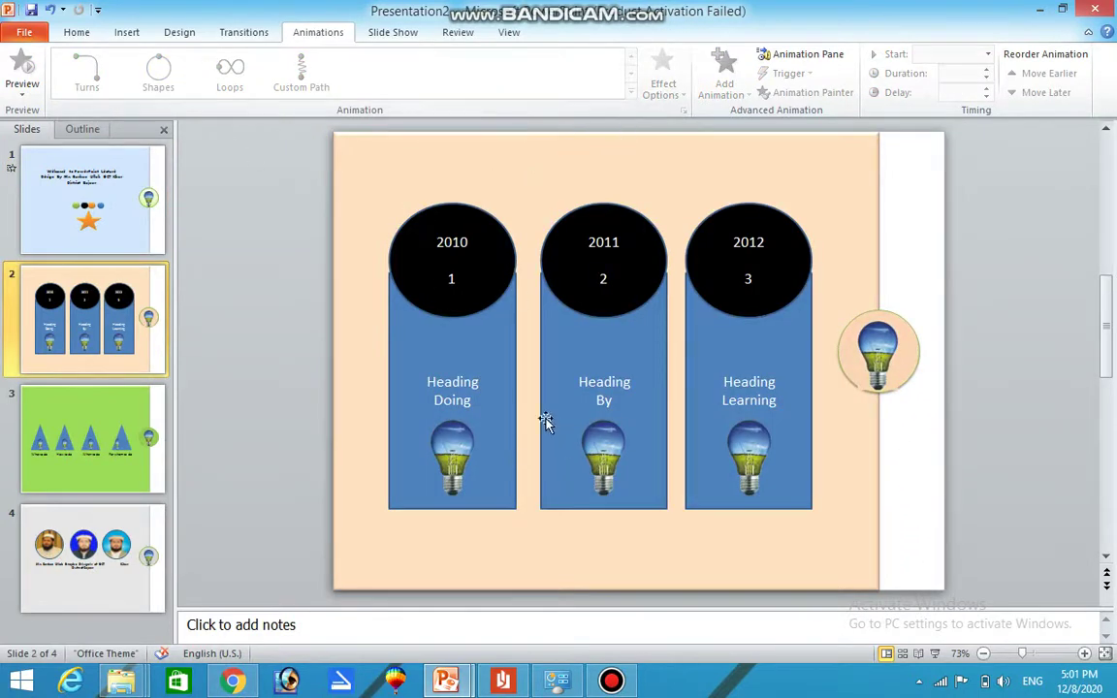
click(484, 373)
click(484, 372)
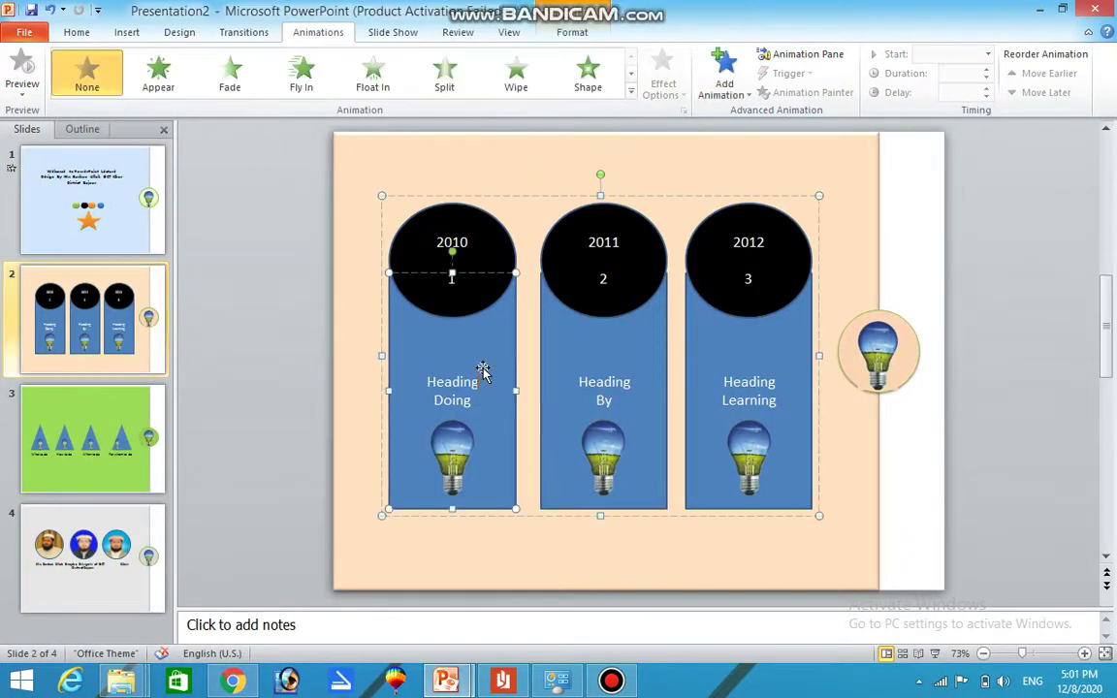
click(631, 94)
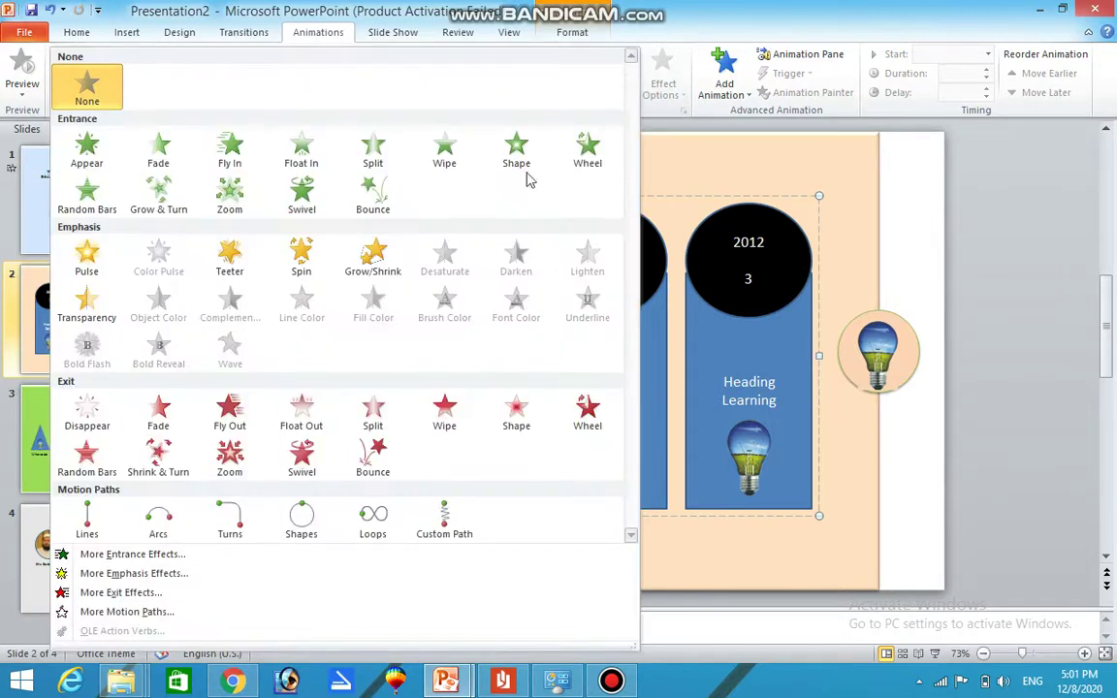
click(307, 512)
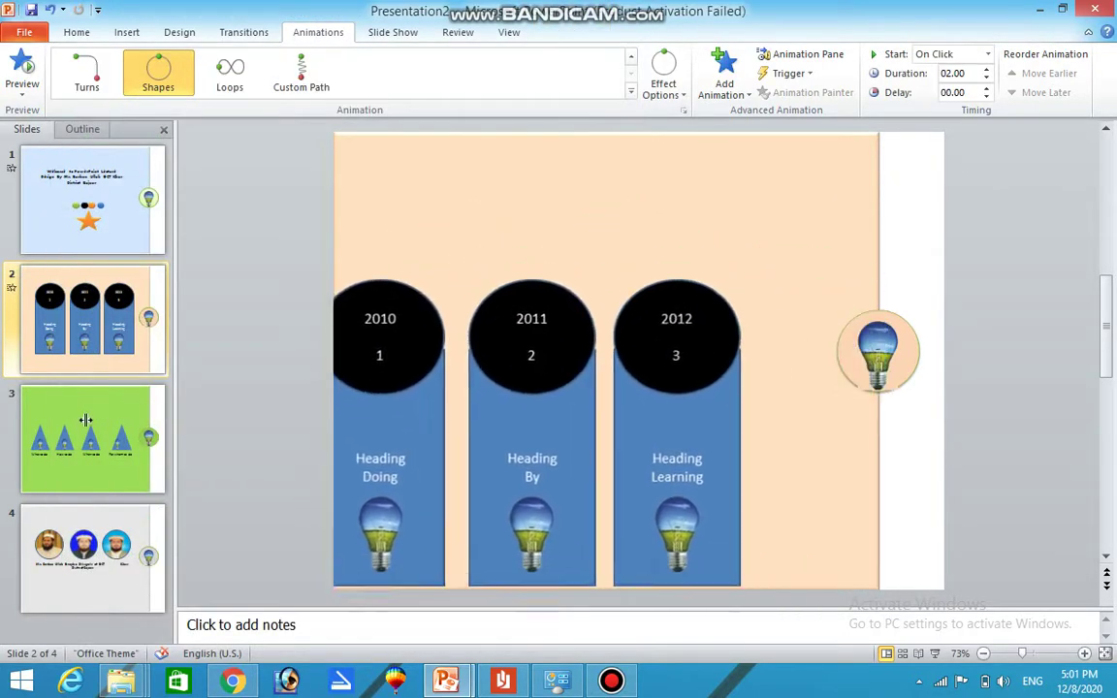
Step: Move the green triangle slide up to second place in the deck
click(84, 424)
key(ctrl+Up)
click(466, 329)
click(536, 182)
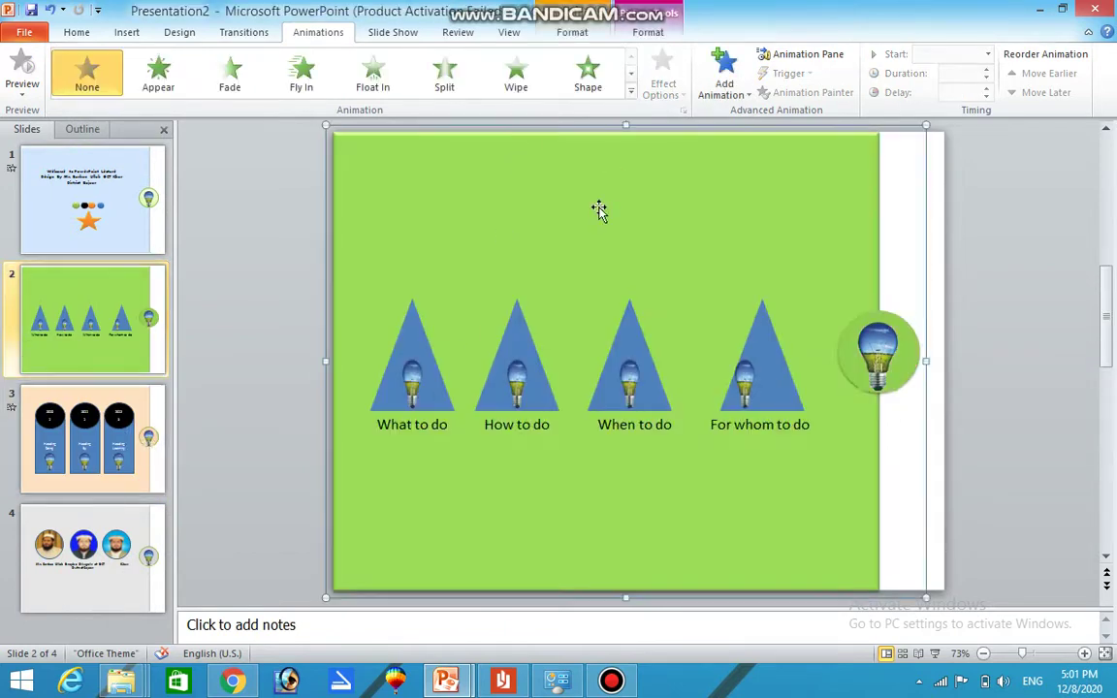
Step: Add a Shapes motion path to the green slide's picture and make the peach columns' path a Circle
click(632, 92)
click(298, 514)
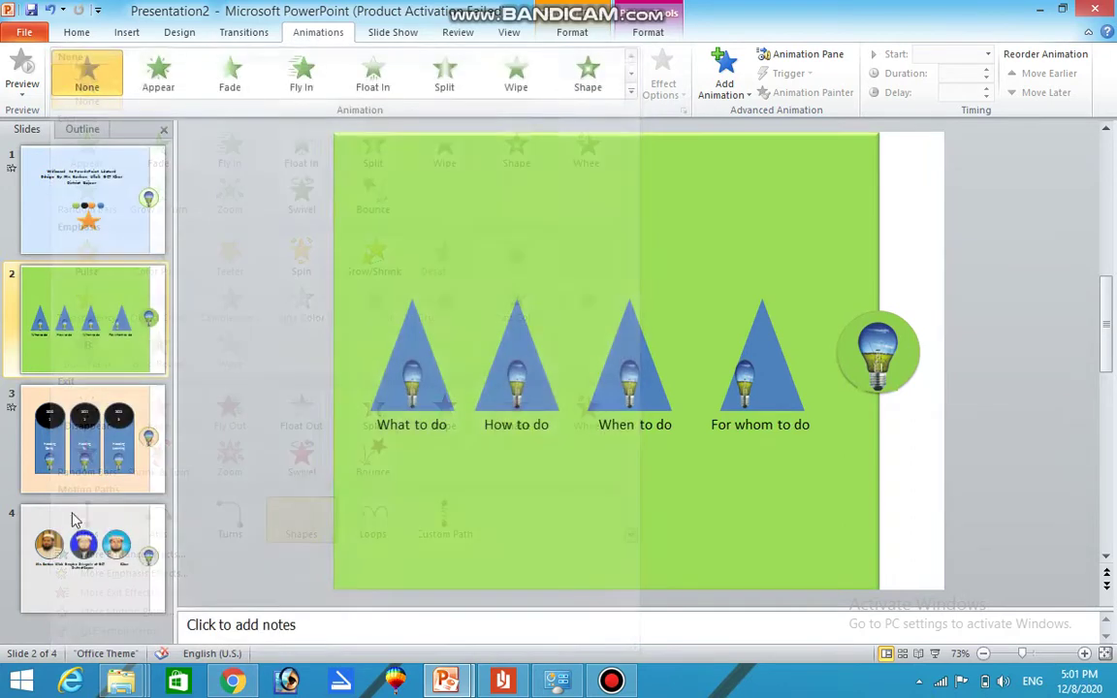
click(92, 438)
click(543, 342)
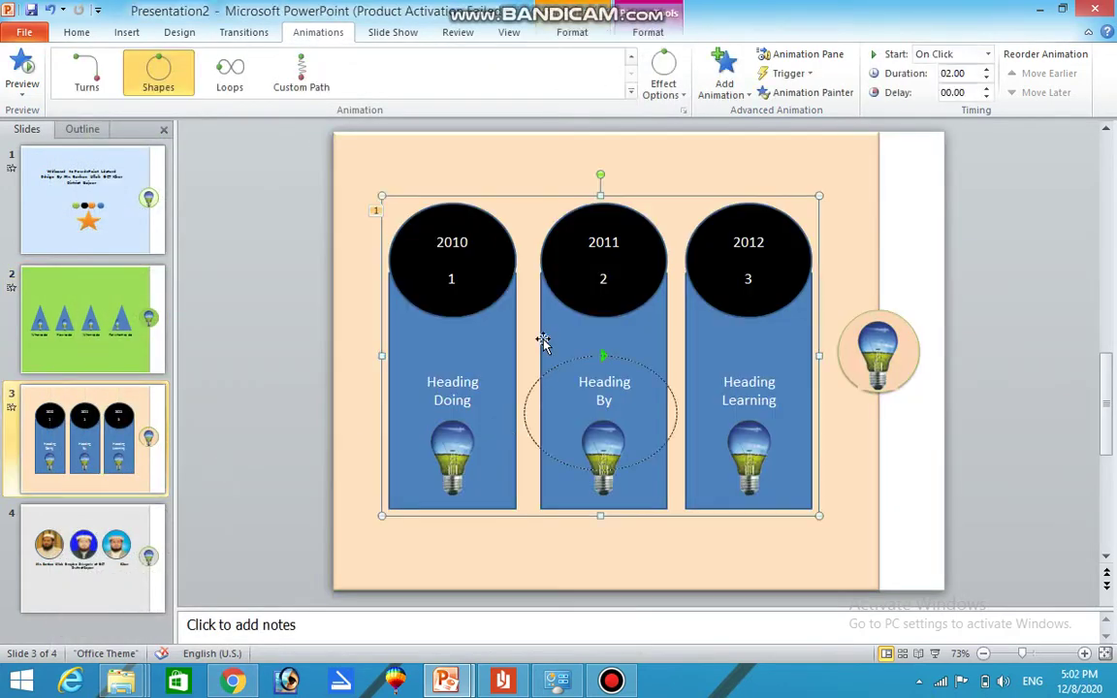
click(664, 78)
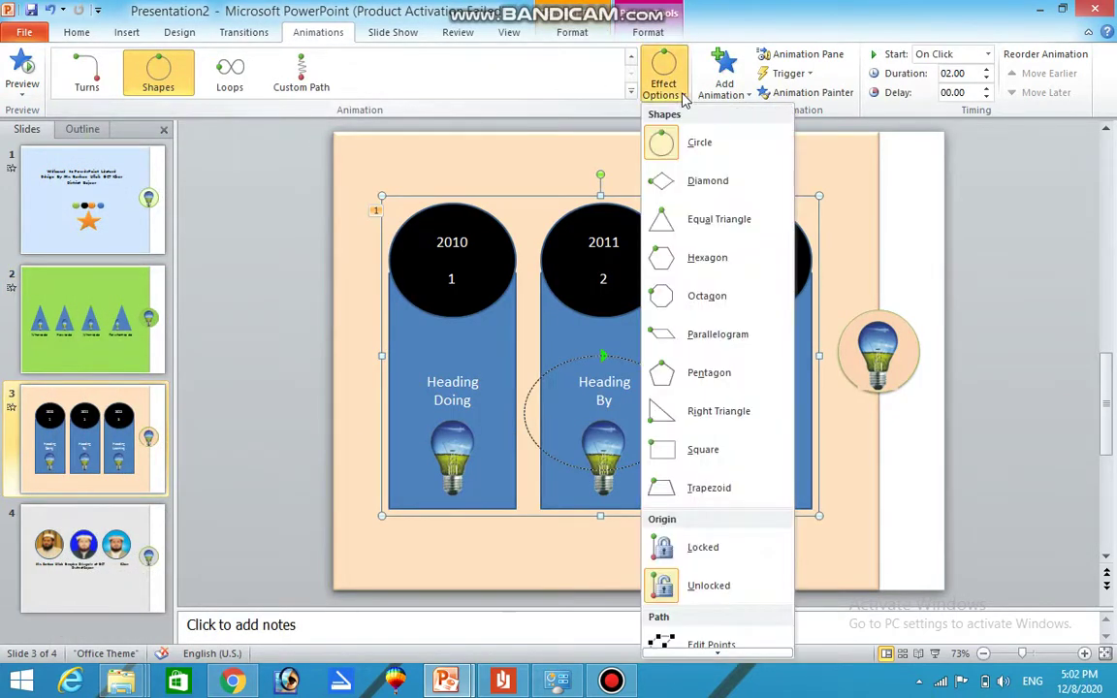
click(659, 146)
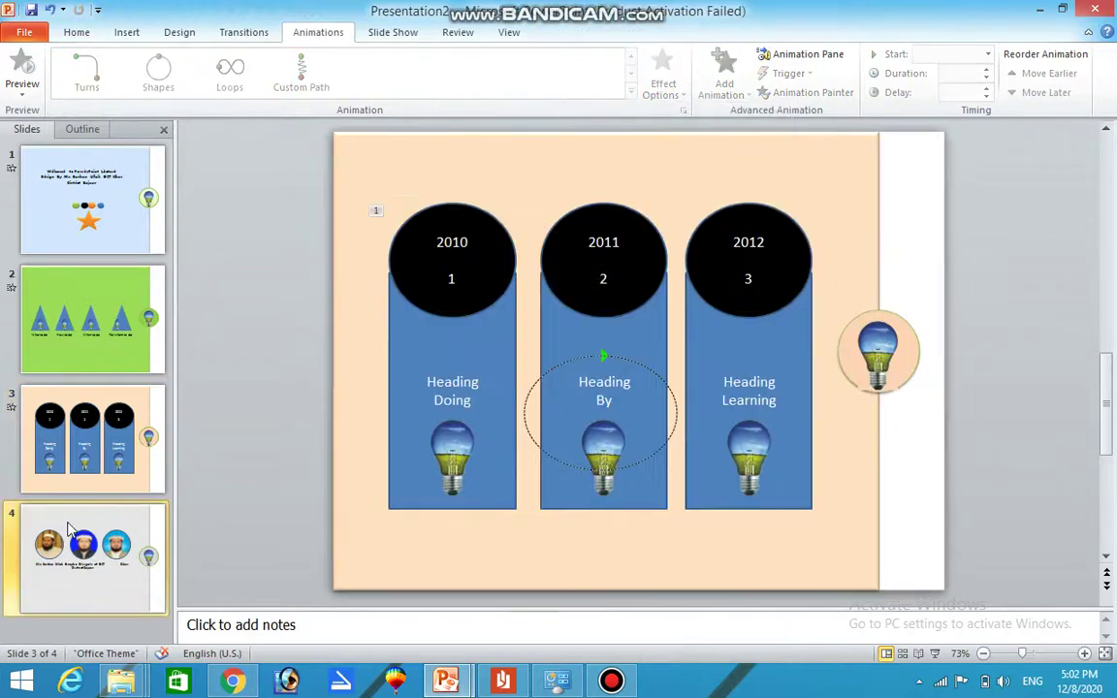
Step: Give slide 4's photo group a Shapes motion path
scroll(582, 301, down, 3)
click(648, 294)
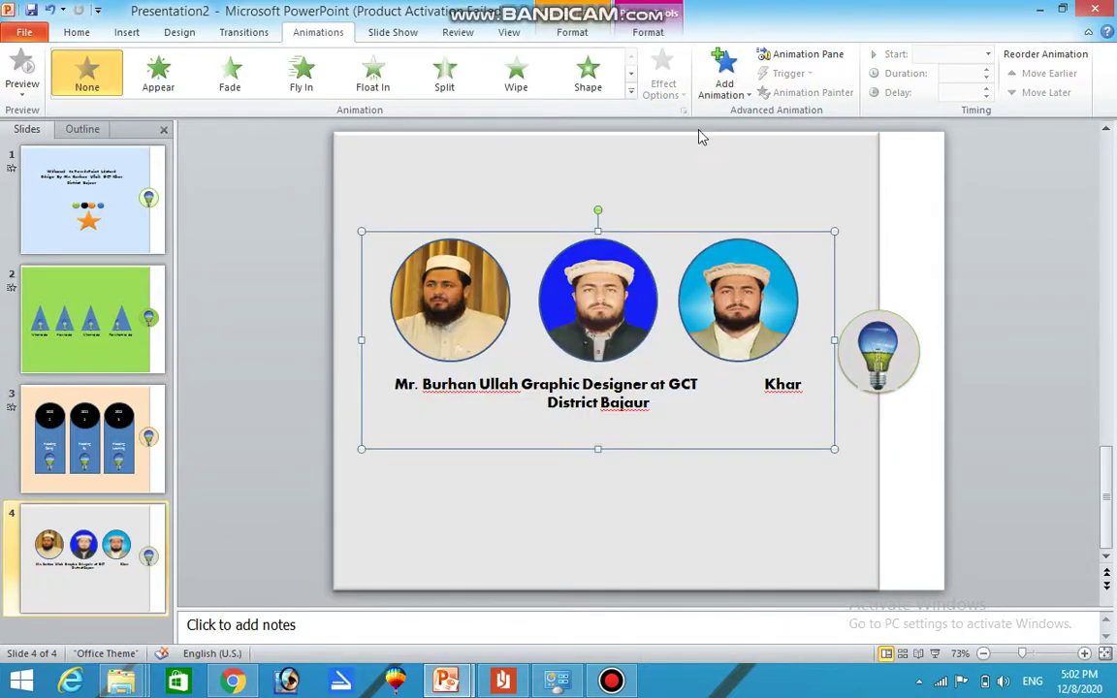
click(632, 94)
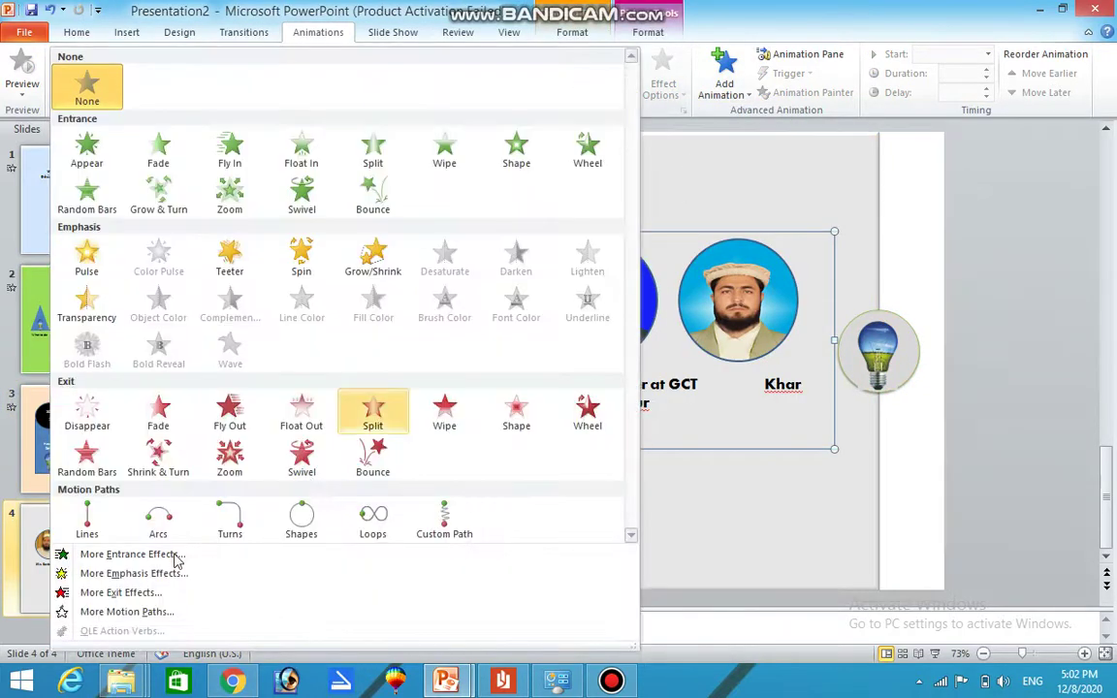
click(275, 470)
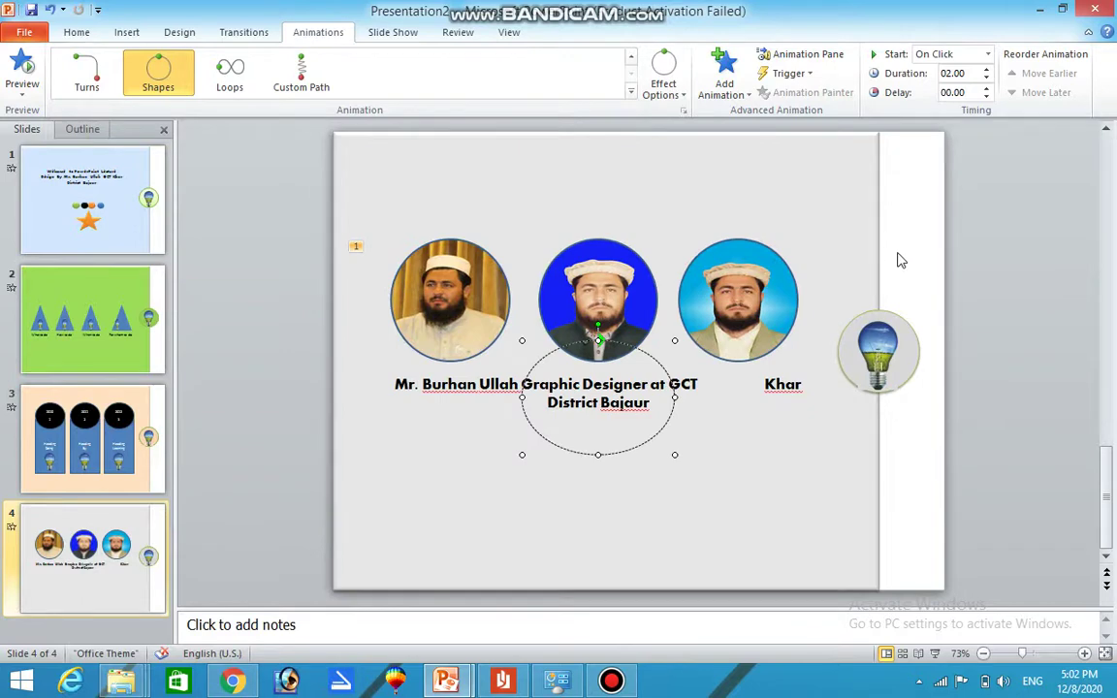
click(900, 260)
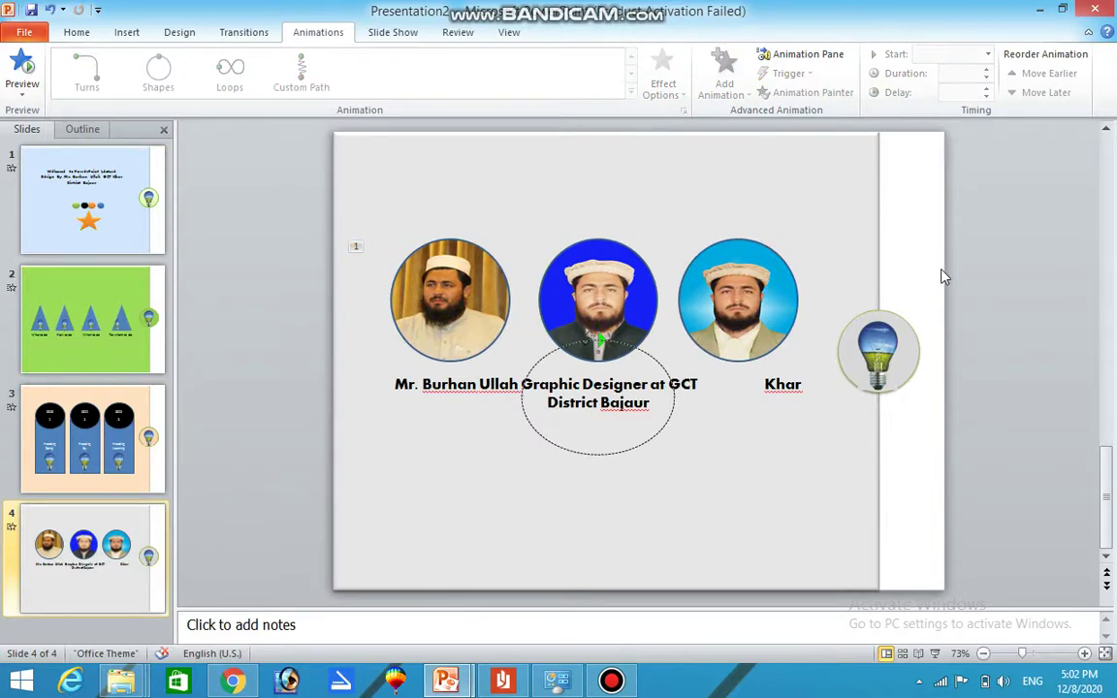
key(F5)
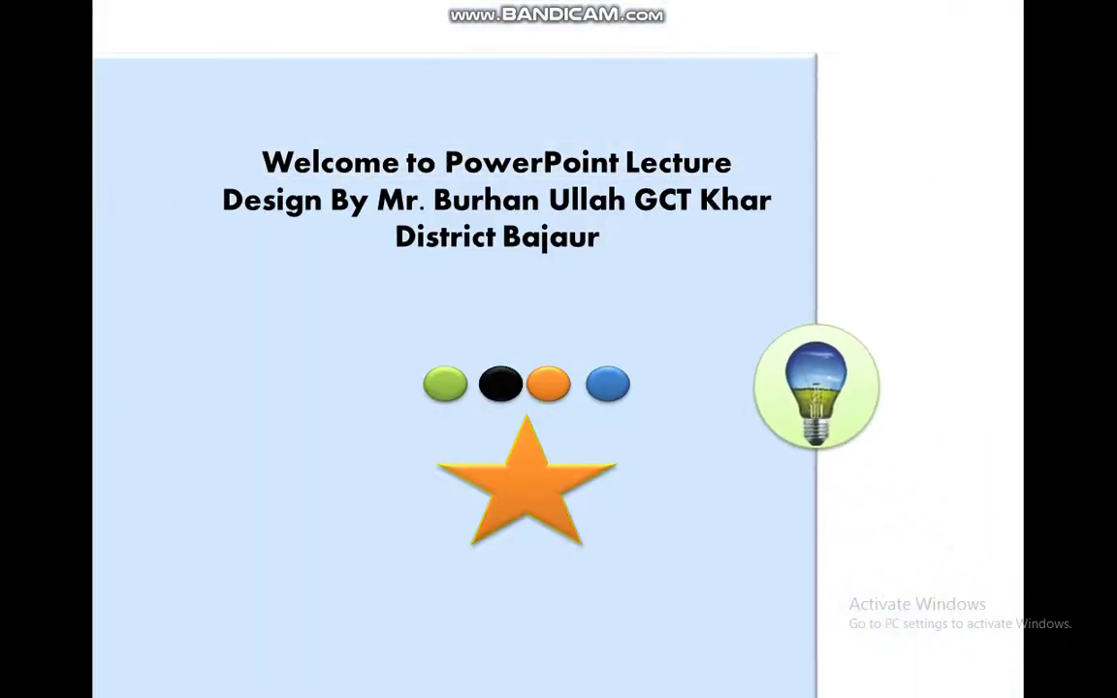
key(Right)
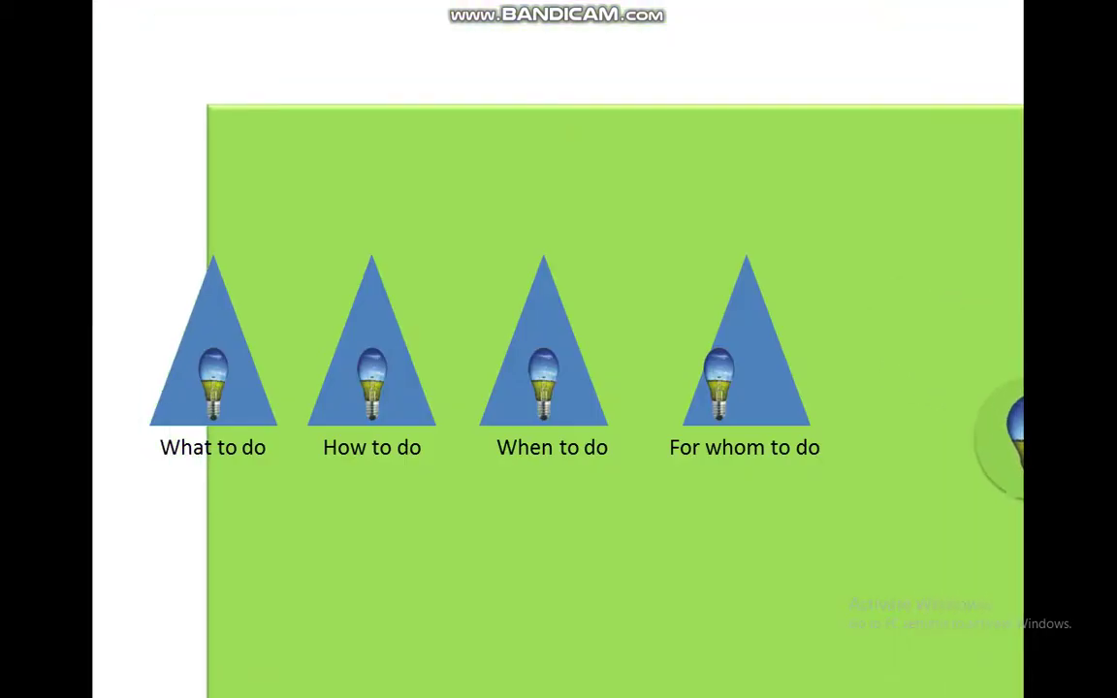
key(Right)
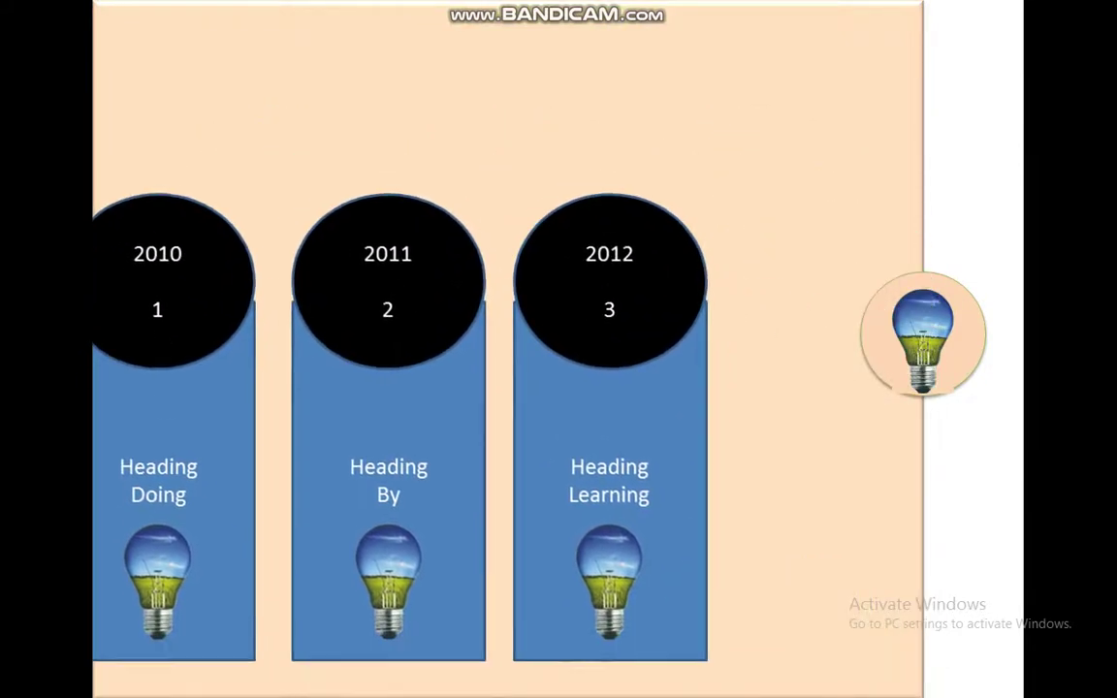
key(Right)
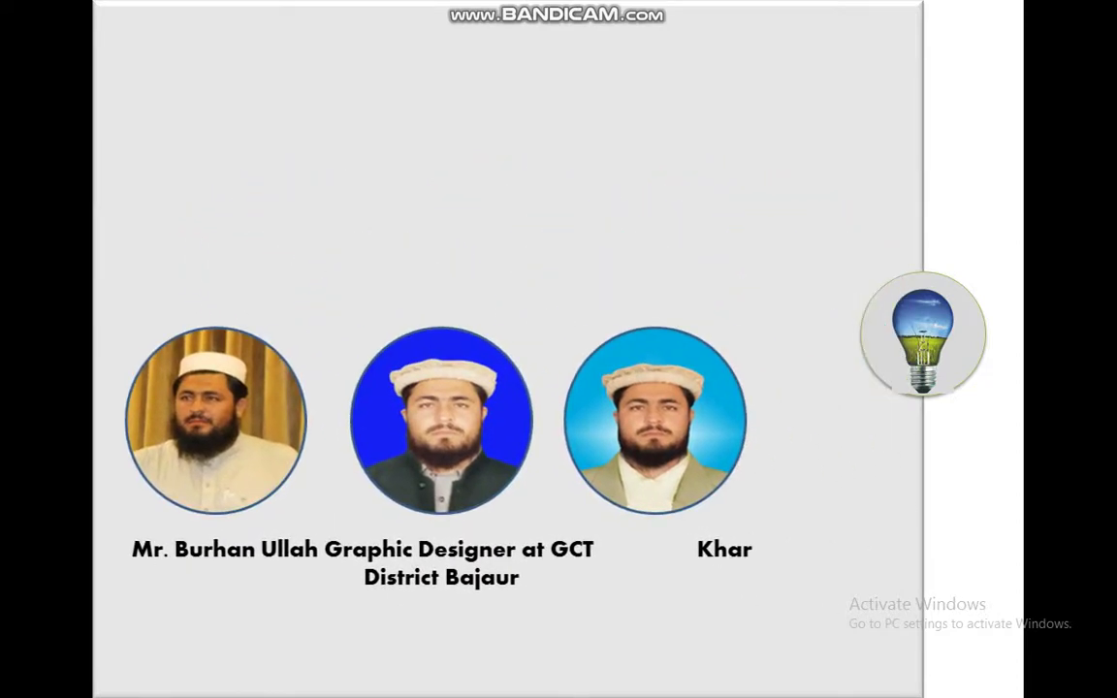
key(Right)
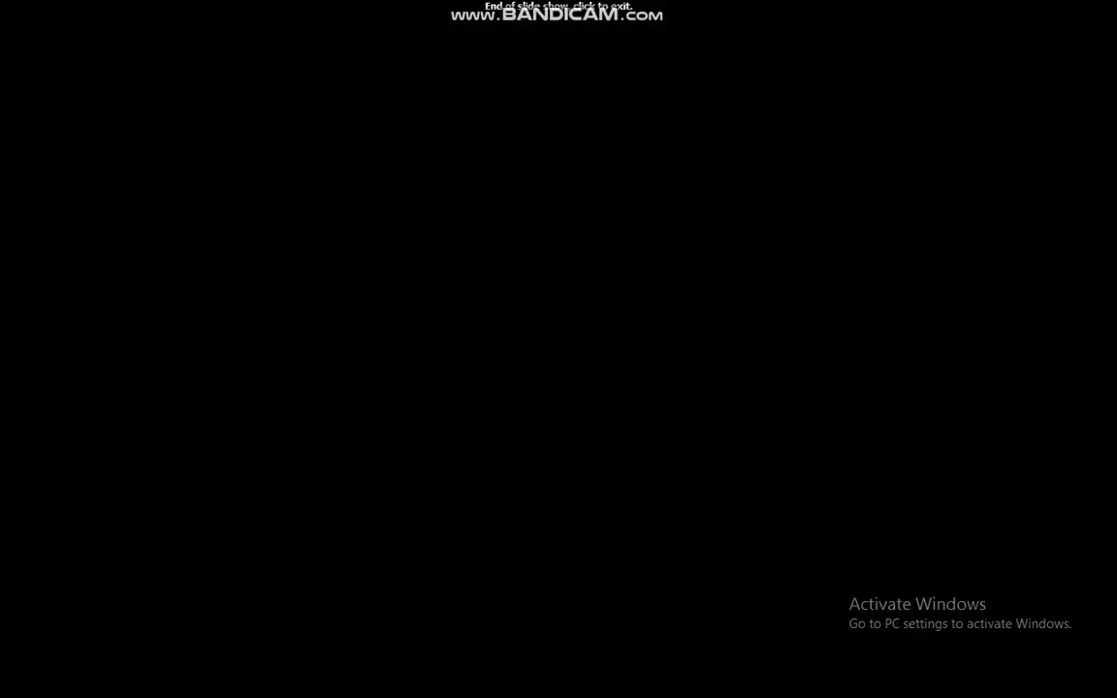
key(Right)
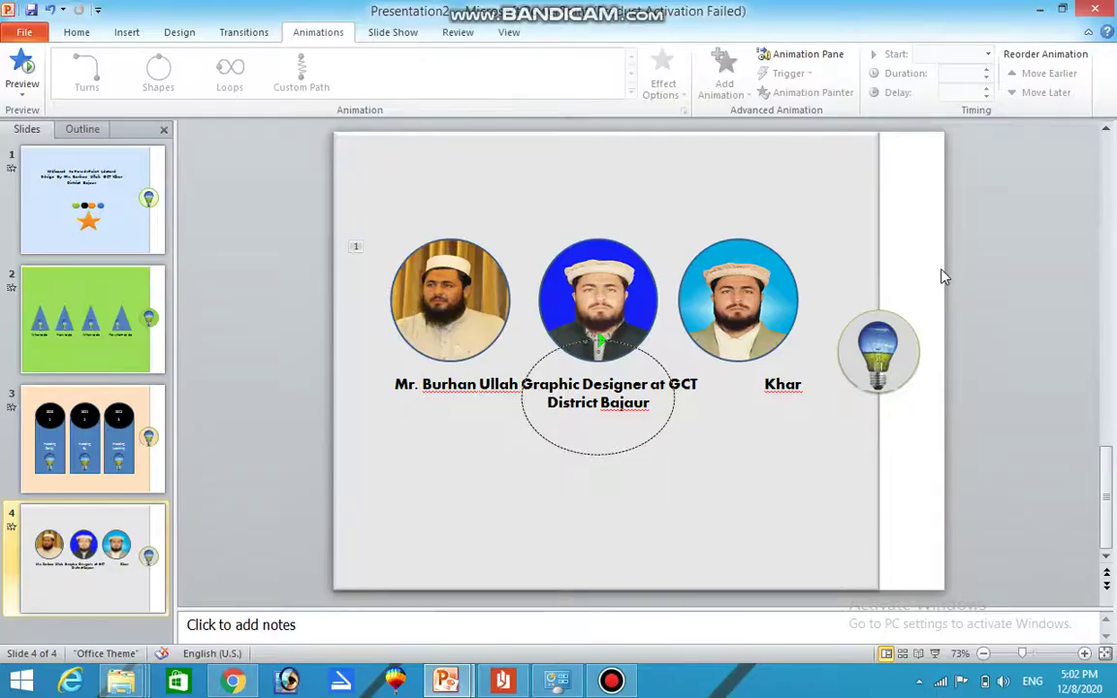
Step: Delete the ellipse motion path from slide 4's photos and caption
click(626, 221)
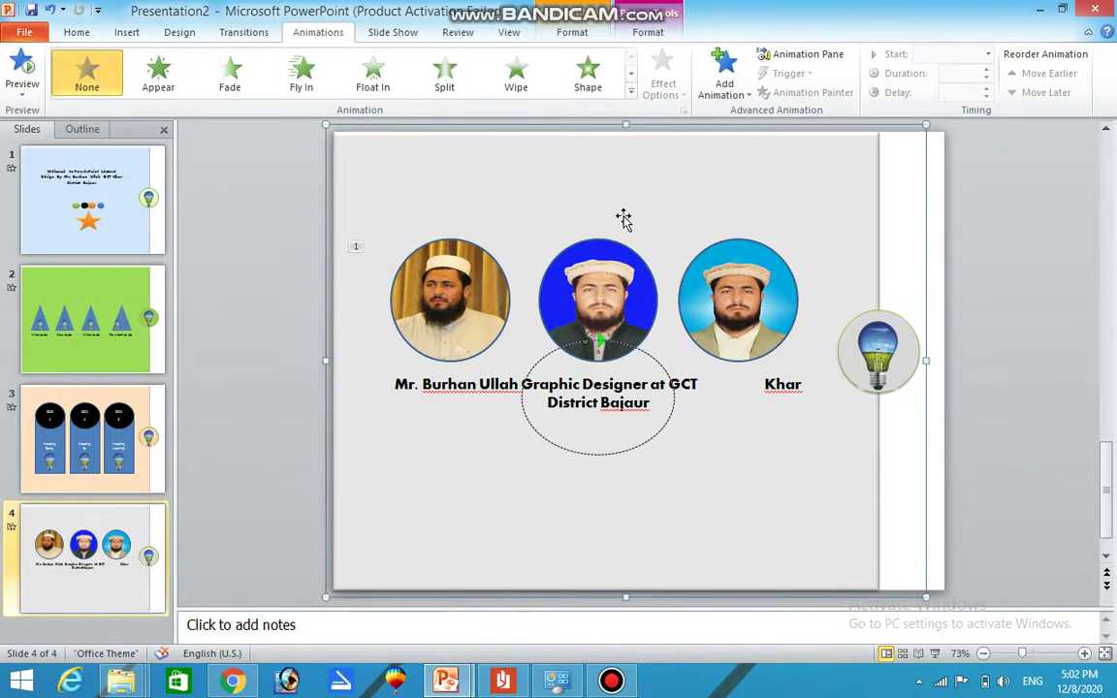
click(455, 382)
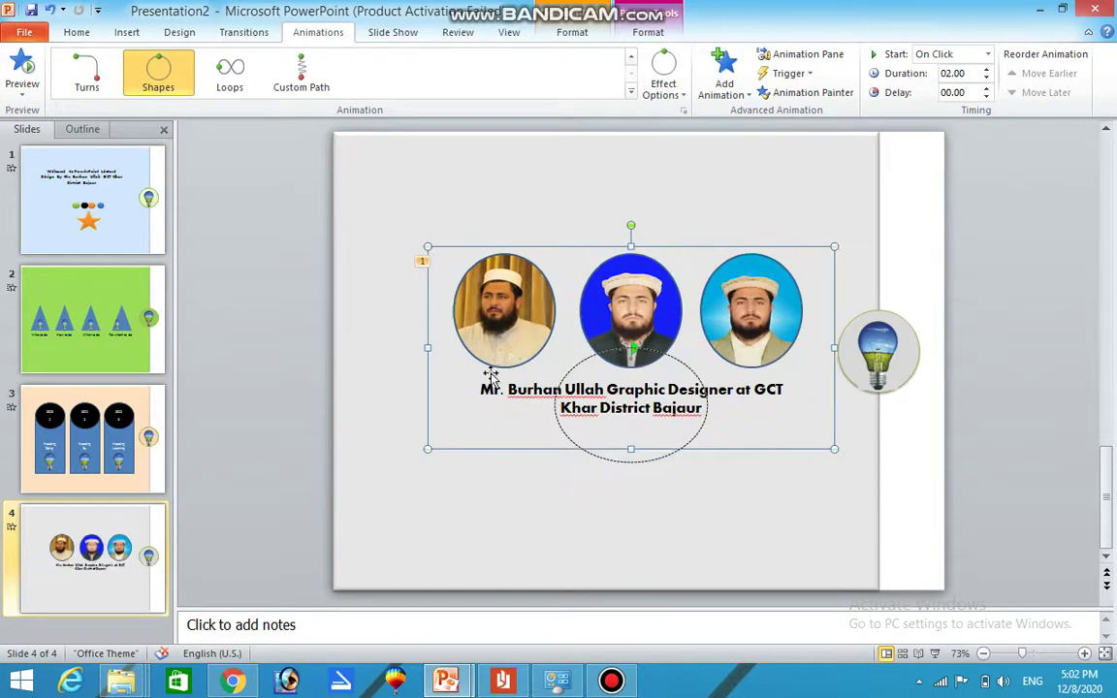
click(654, 518)
click(937, 237)
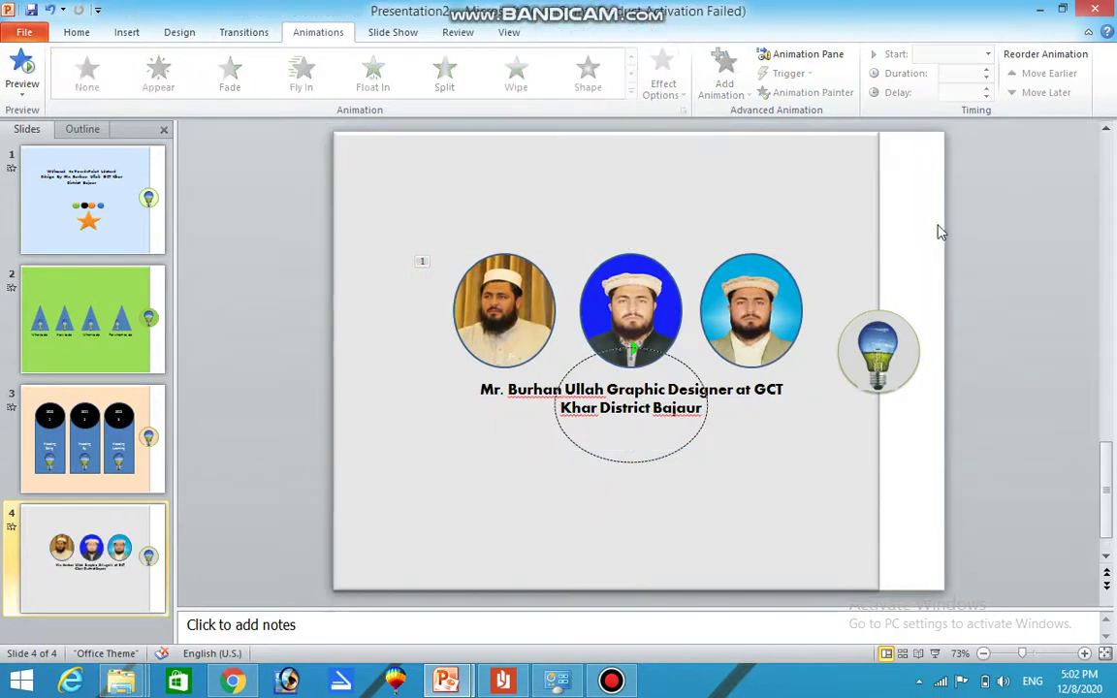
click(664, 463)
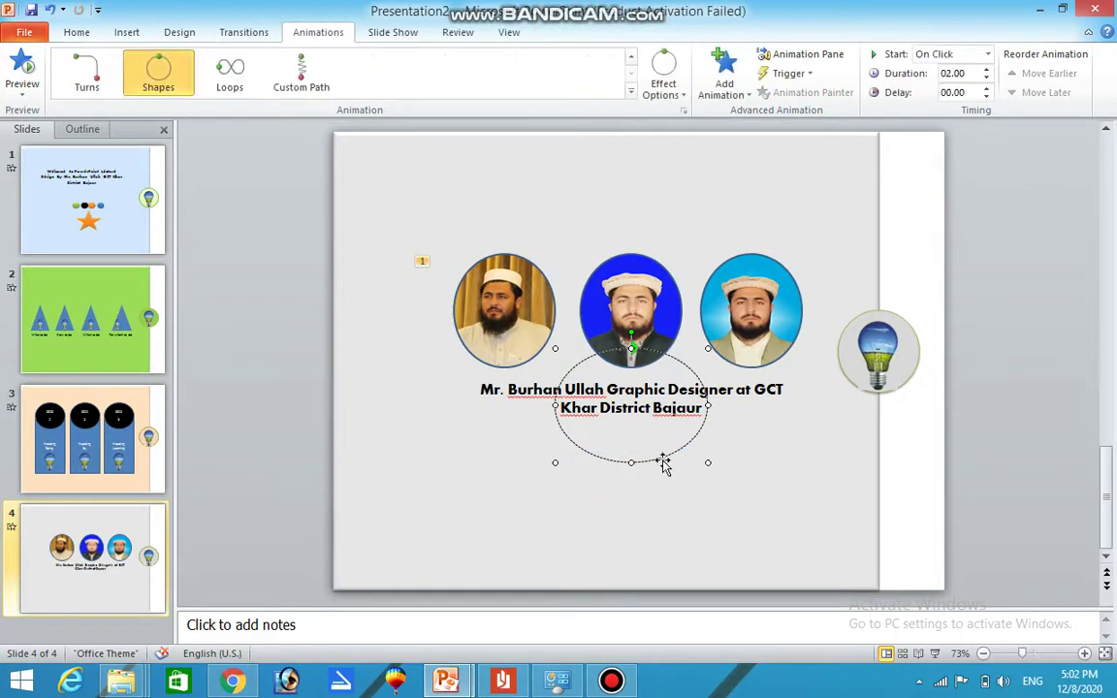
key(Delete)
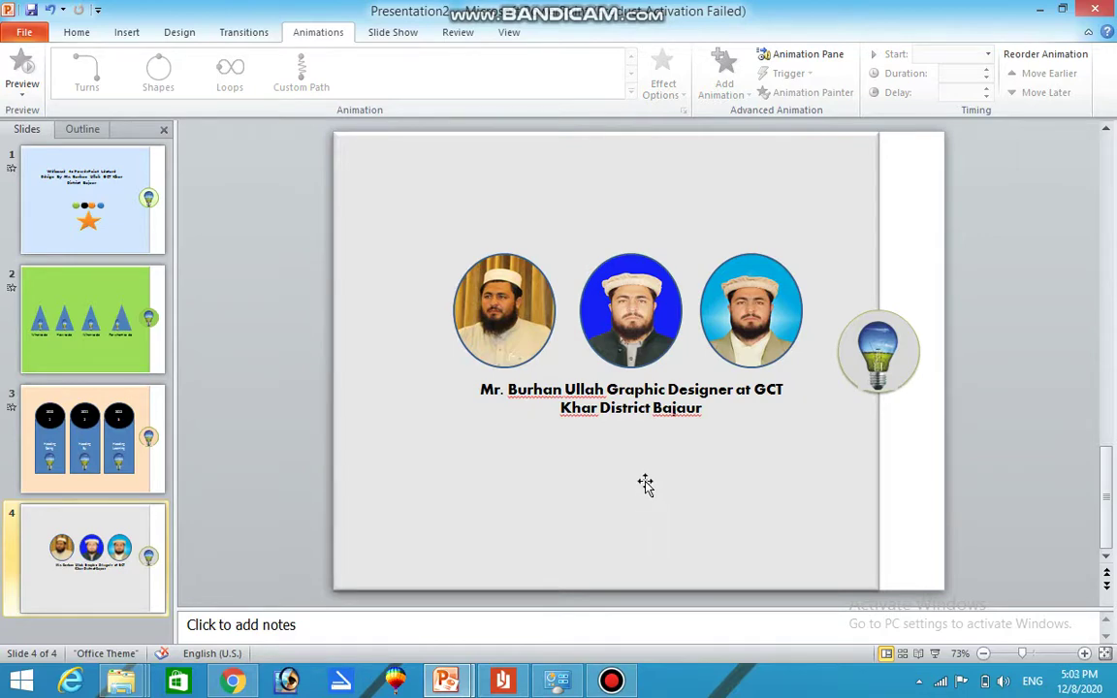
click(611, 681)
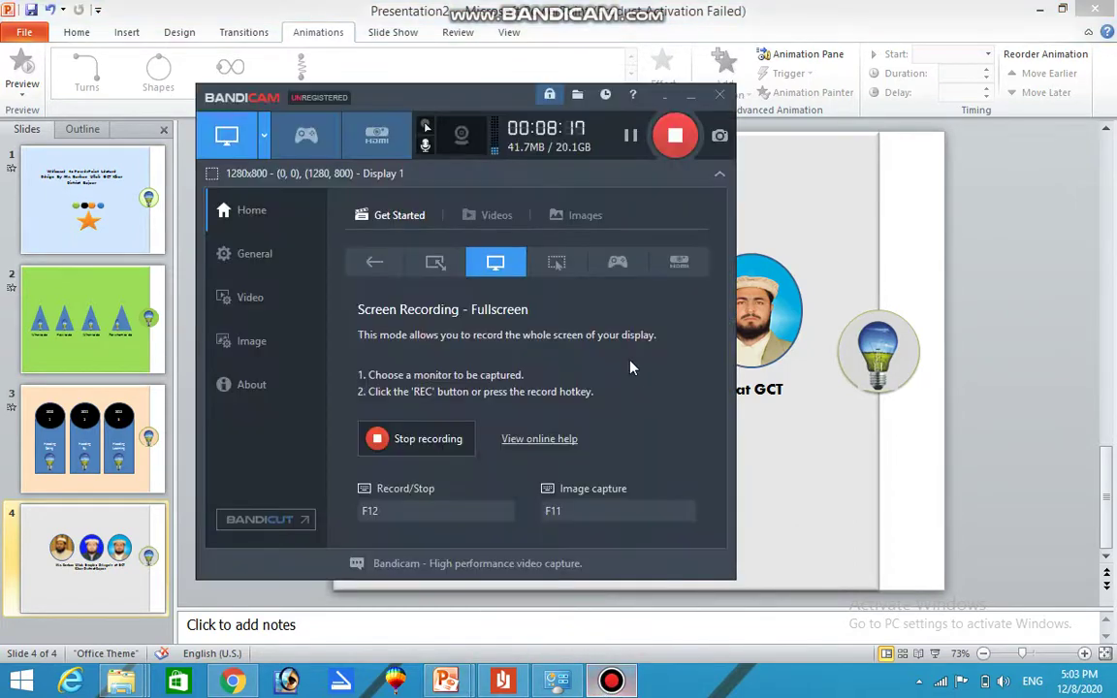